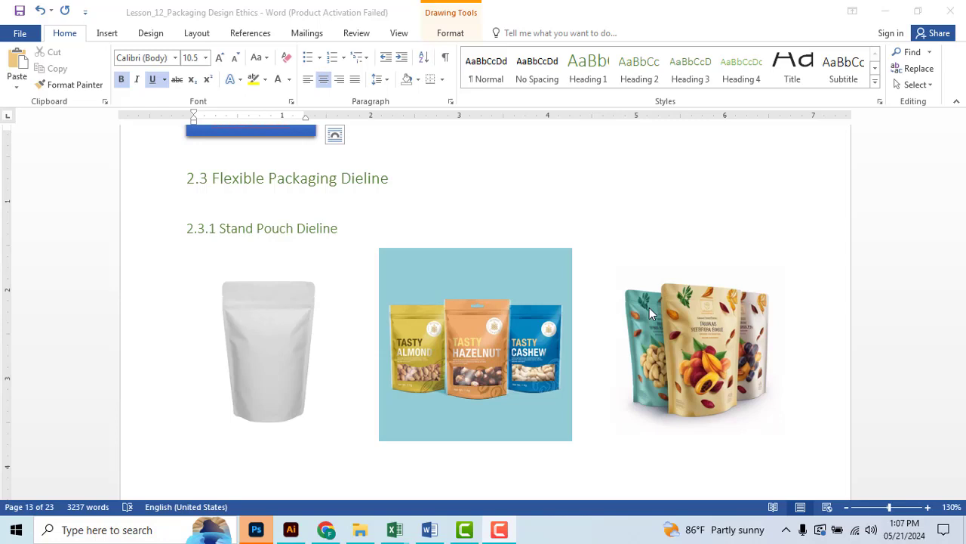
Step: Scroll through the stand pouch photos in section 2.3 of the lesson document
scroll(649, 308, "up", 2)
scroll(649, 310, "up", 2)
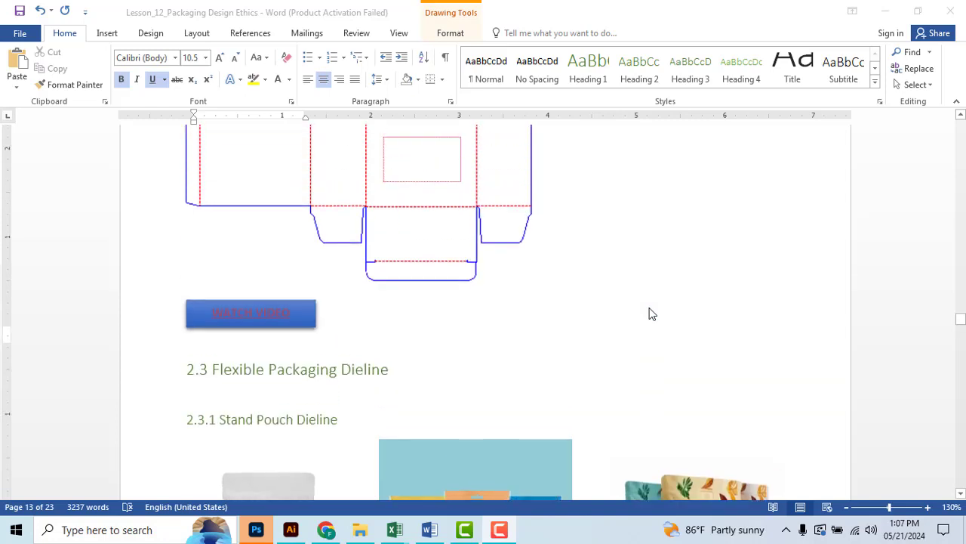
scroll(652, 314, "up", 4)
scroll(652, 315, "down", 5)
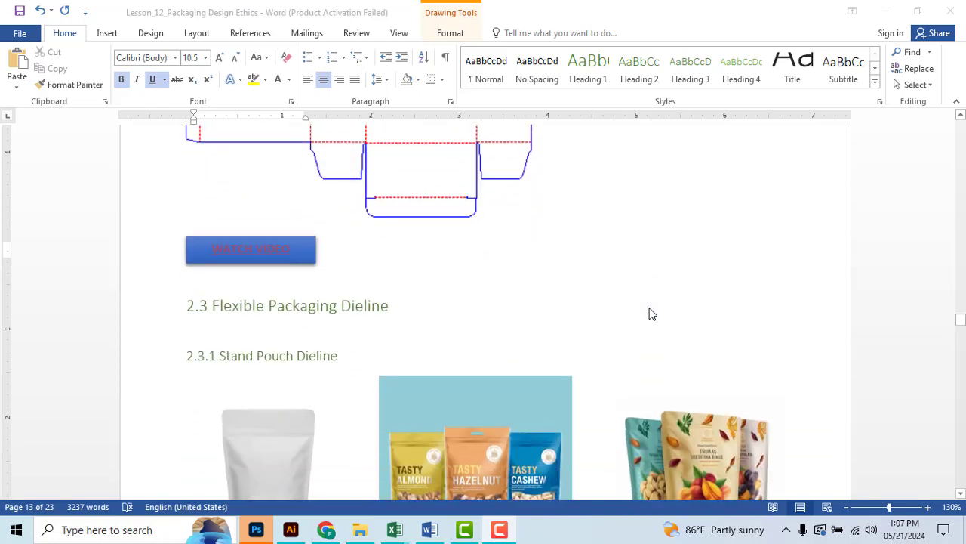
scroll(650, 308, "down", 3)
scroll(650, 308, "up", 3)
scroll(652, 314, "up", 3)
scroll(652, 315, "up", 2)
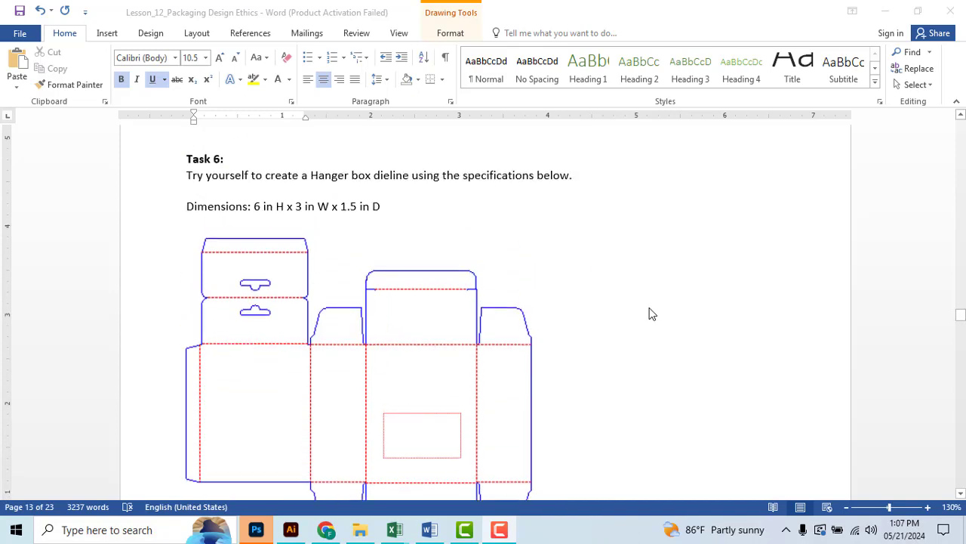
scroll(649, 313, "down", 2)
scroll(649, 312, "down", 3)
scroll(650, 312, "down", 3)
scroll(648, 307, "down", 3)
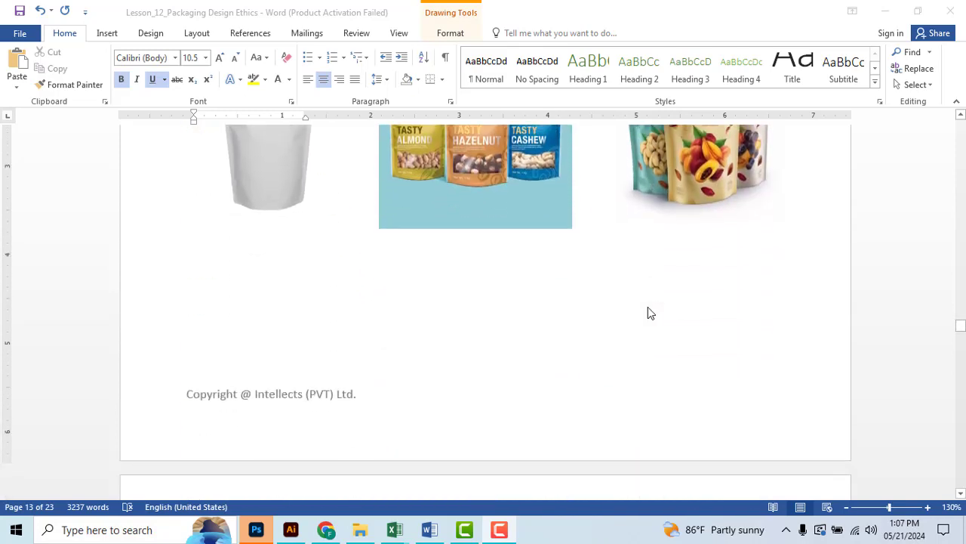
scroll(648, 307, "down", 3)
scroll(648, 307, "down", 5)
scroll(648, 306, "down", 3)
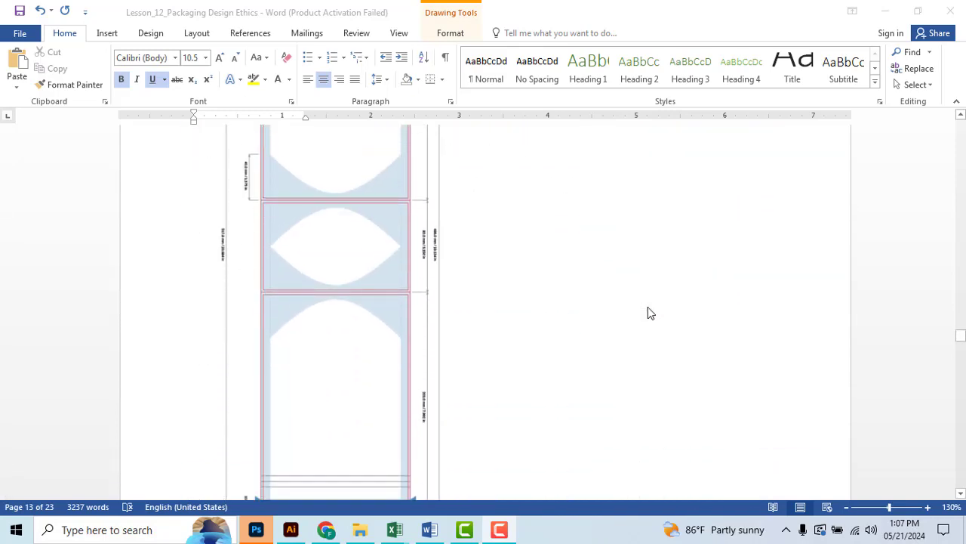
scroll(648, 306, "up", 2)
scroll(648, 306, "up", 5)
scroll(648, 306, "up", 3)
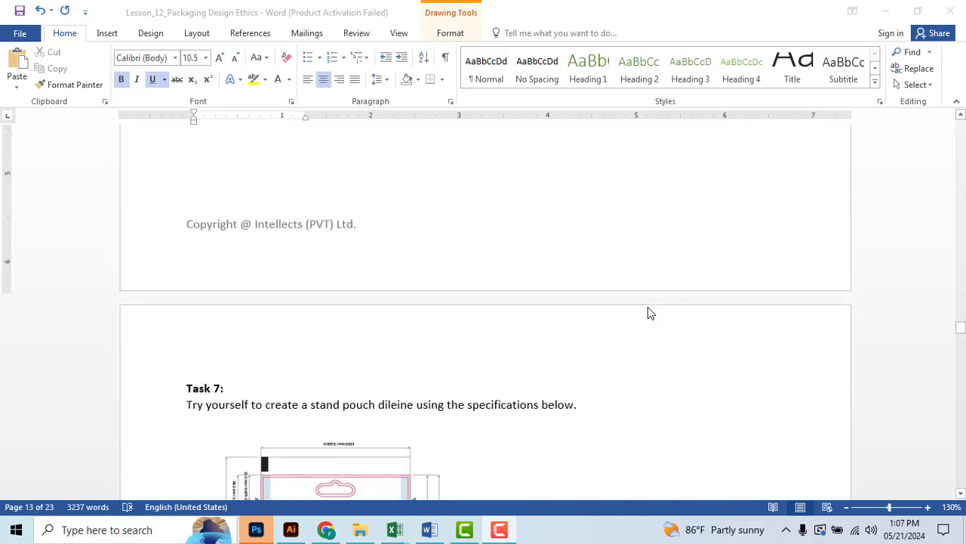
scroll(648, 306, "up", 2)
scroll(648, 306, "up", 5)
scroll(648, 306, "up", 3)
scroll(648, 307, "up", 3)
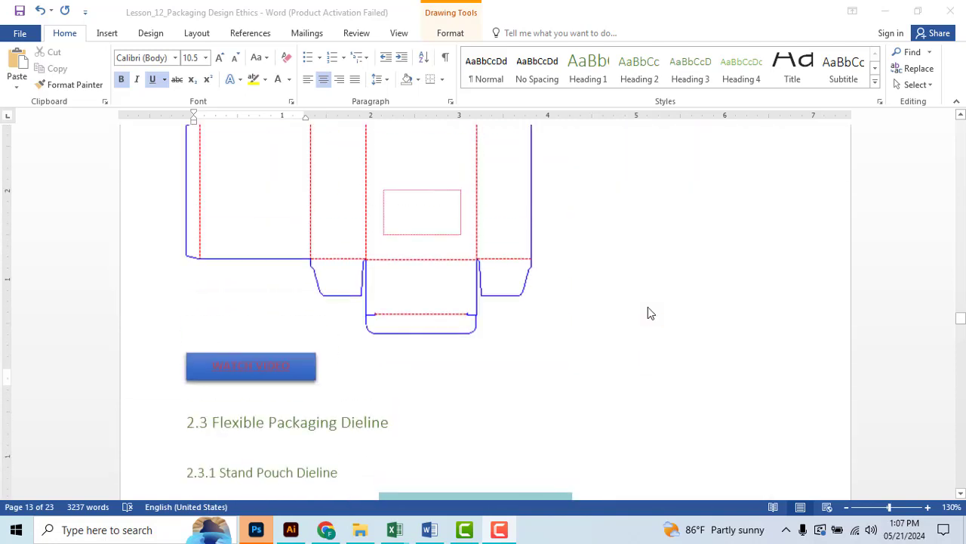
scroll(648, 306, "up", 1)
scroll(648, 307, "up", 1)
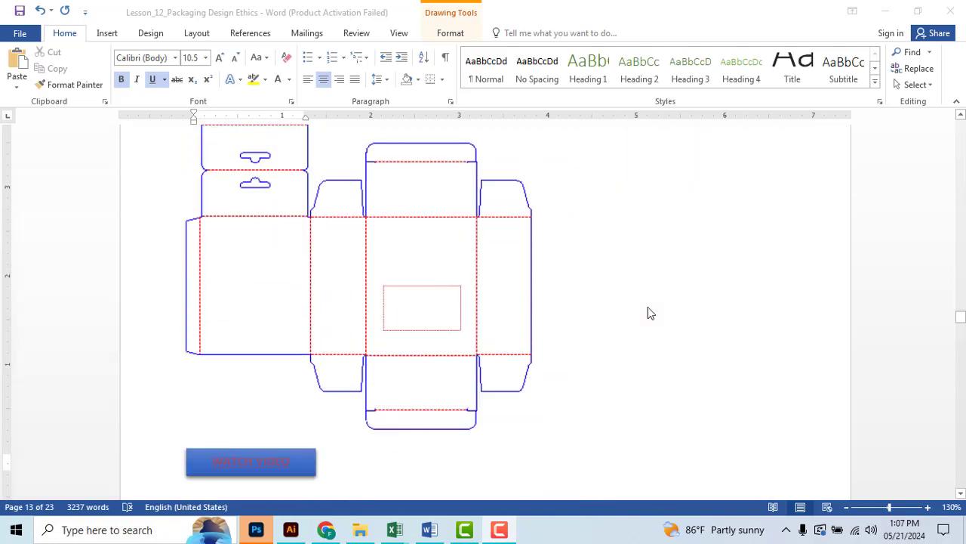
scroll(648, 312, "up", 3)
scroll(648, 312, "up", 1)
scroll(647, 313, "down", 6)
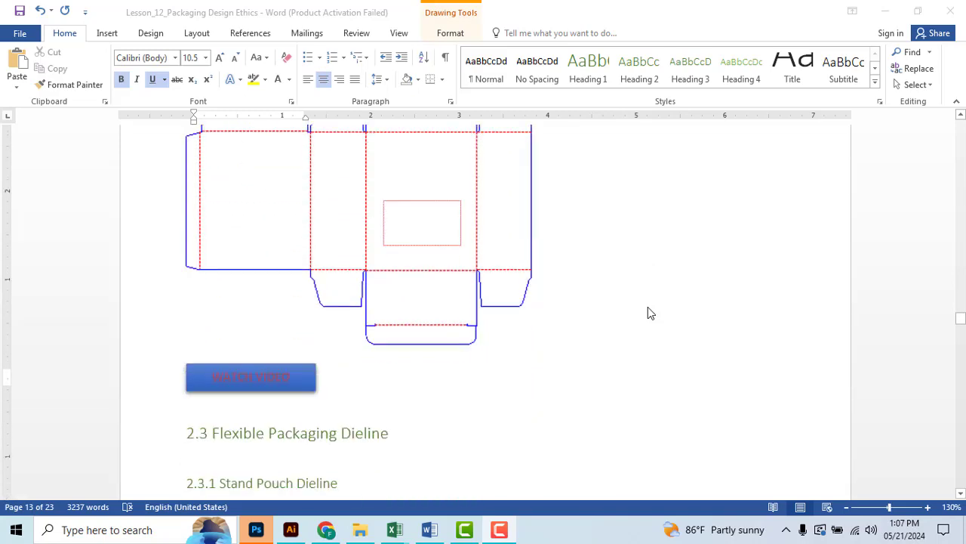
scroll(648, 307, "down", 6)
scroll(648, 307, "down", 1)
scroll(648, 307, "down", 6)
scroll(648, 307, "down", 4)
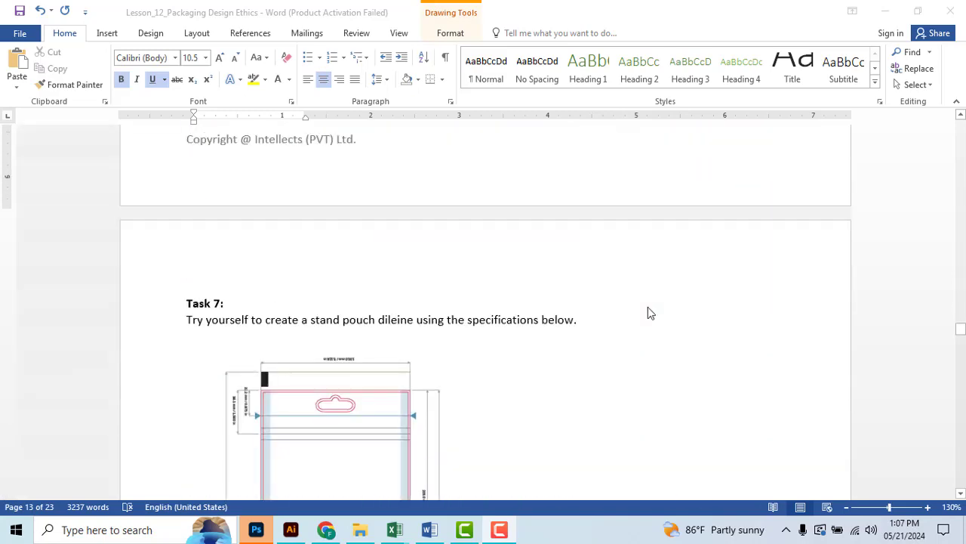
scroll(648, 307, "down", 5)
scroll(648, 307, "down", 5)
scroll(648, 307, "down", 5)
scroll(648, 307, "up", 3)
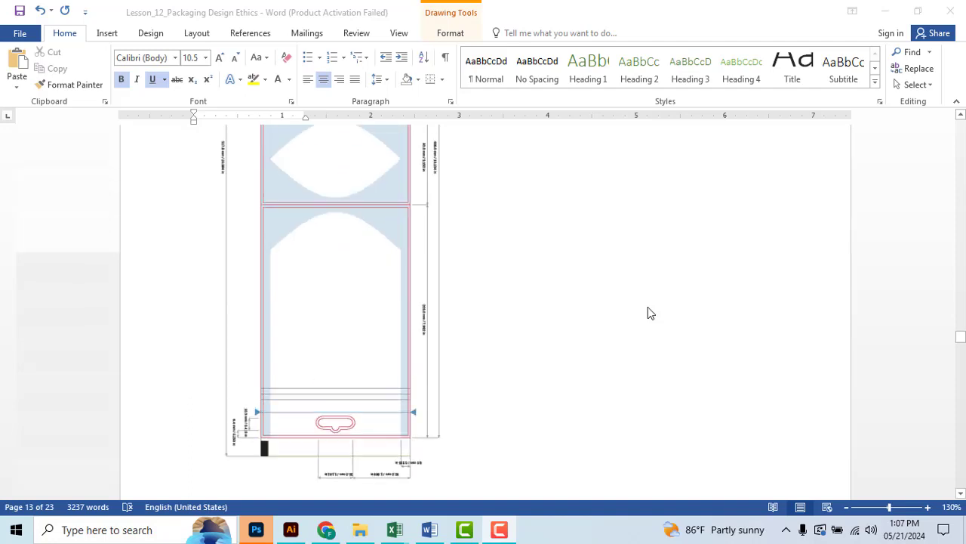
scroll(648, 307, "up", 5)
scroll(648, 307, "up", 5)
scroll(647, 307, "up", 5)
scroll(648, 307, "up", 5)
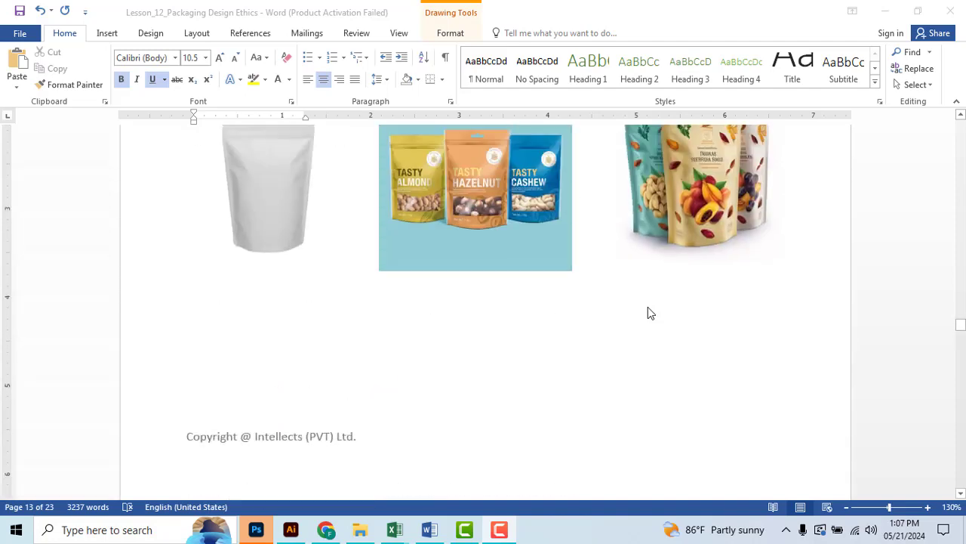
scroll(647, 307, "up", 2)
scroll(647, 307, "up", 5)
scroll(648, 307, "up", 3)
scroll(648, 307, "up", 1)
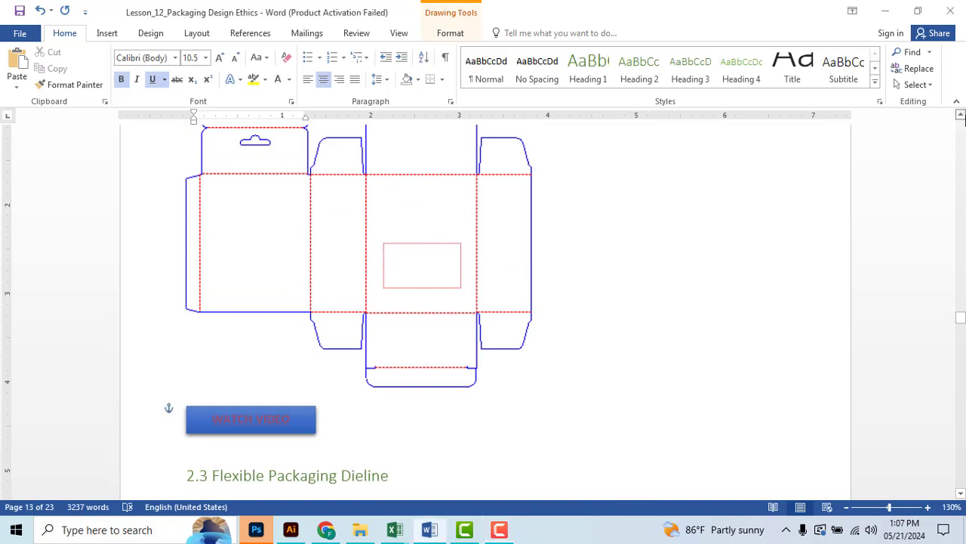
Step: Scroll down to the Task 7 stand pouch dieline on page 14
left_click(251, 419)
scroll(686, 297, "down", 3)
scroll(686, 297, "down", 5)
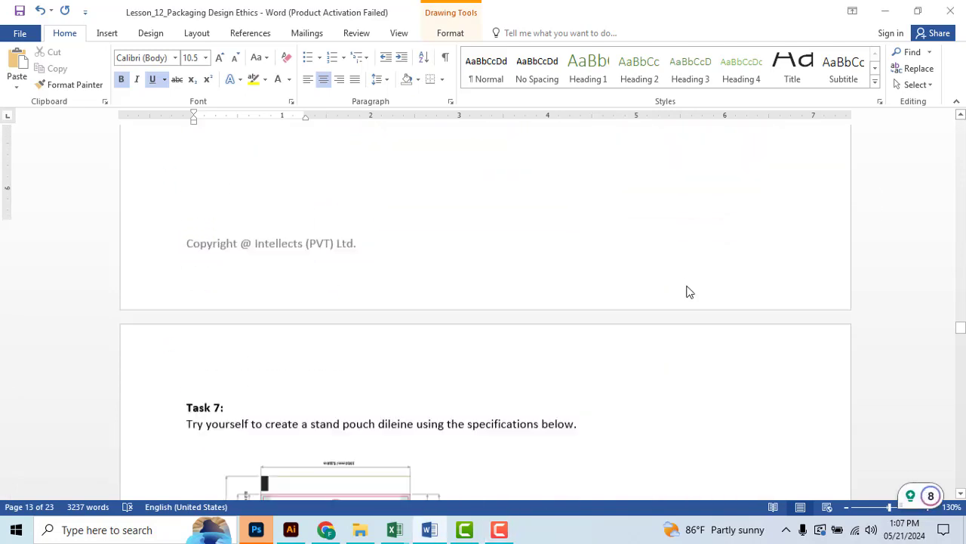
scroll(688, 289, "down", 5)
scroll(687, 289, "down", 3)
scroll(688, 287, "down", 3)
scroll(688, 285, "up", 5)
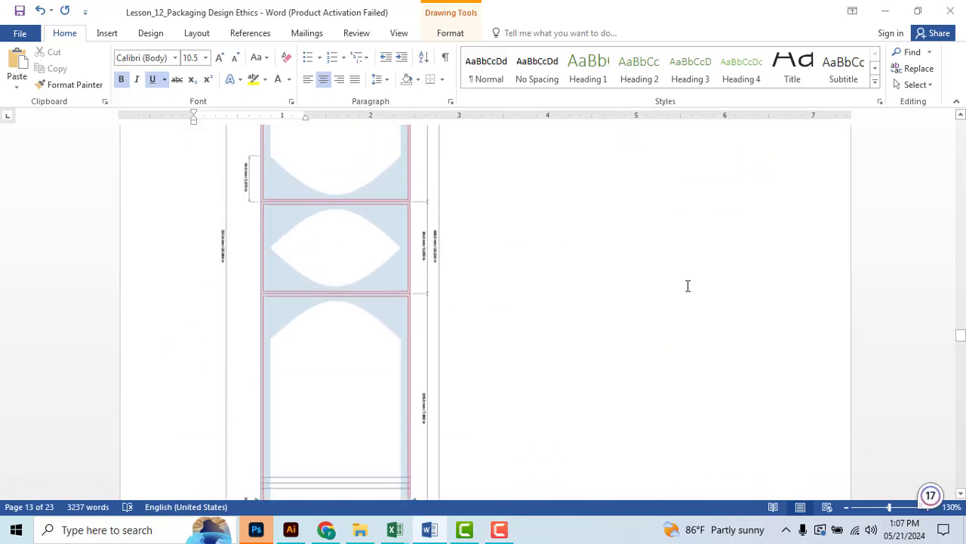
scroll(688, 285, "up", 1)
scroll(688, 286, "up", 5)
scroll(688, 285, "up", 2)
scroll(688, 285, "up", 1)
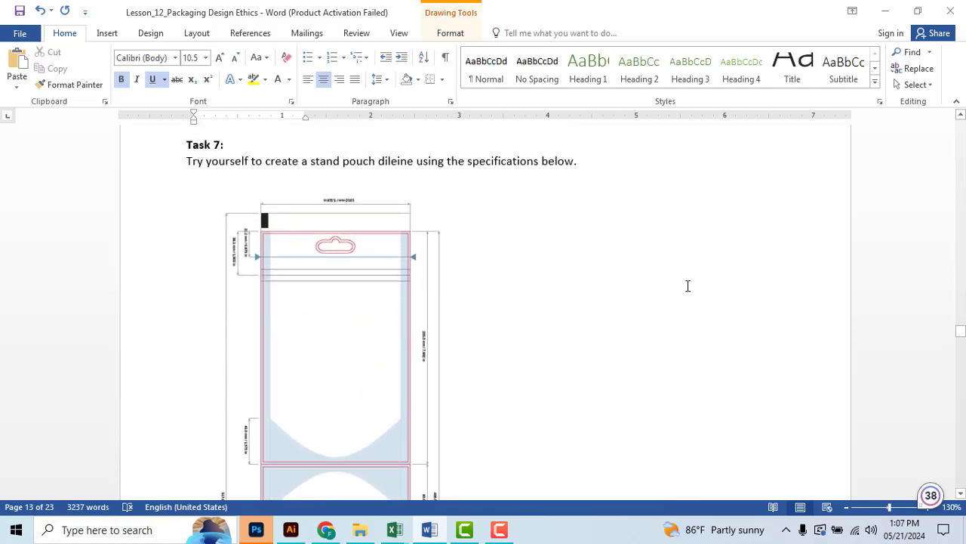
Step: Inspect the Task 7 stand pouch dieline drawing and its dimensions
left_click(421, 401)
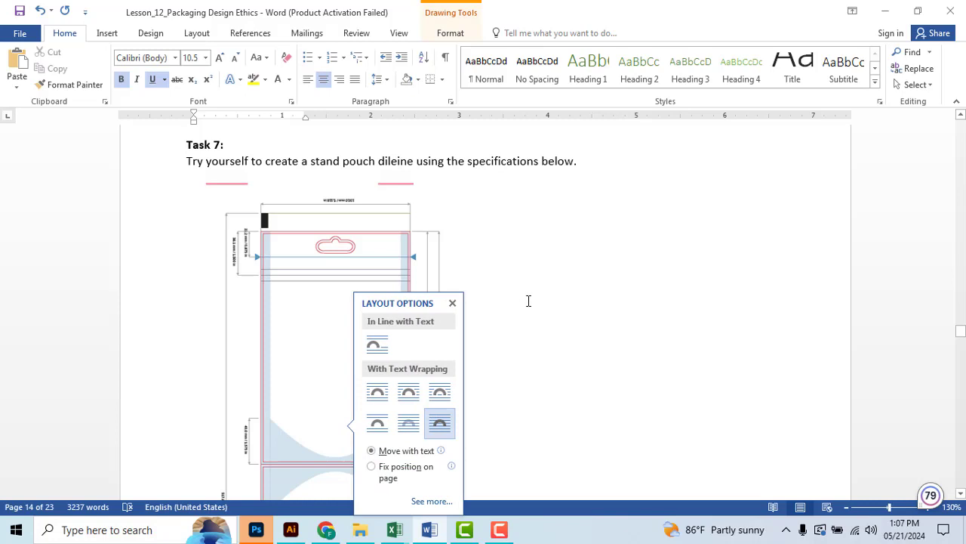
left_click(529, 300)
scroll(527, 300, "down", 1)
scroll(414, 391, "down", 3)
scroll(414, 385, "up", 2)
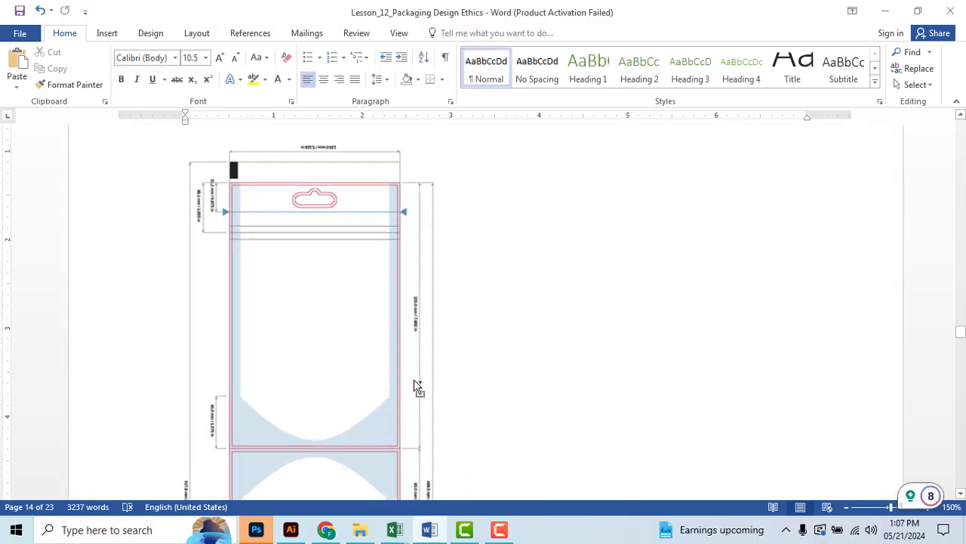
scroll(414, 381, "up", 6)
scroll(458, 355, "down", 3)
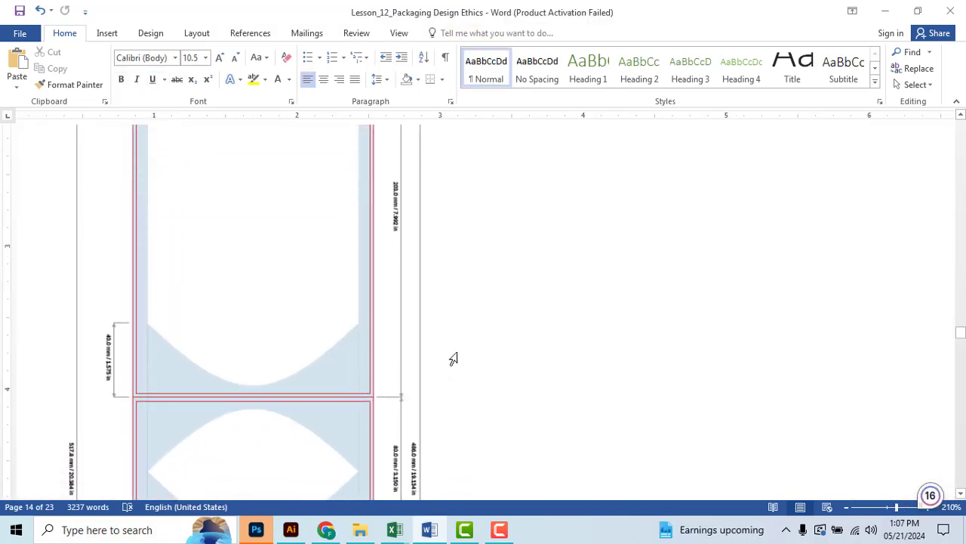
scroll(527, 348, "down", 1)
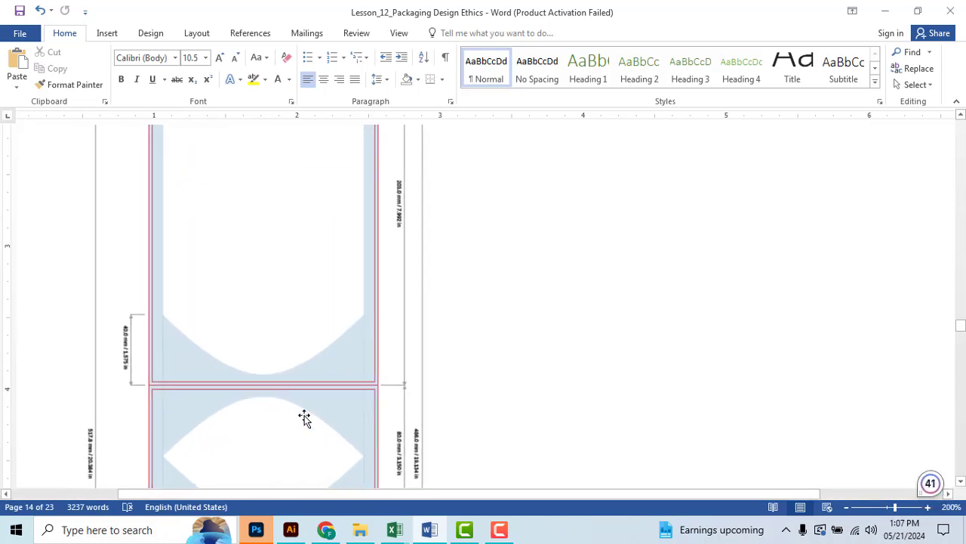
scroll(302, 412, "down", 4)
scroll(259, 280, "up", 4)
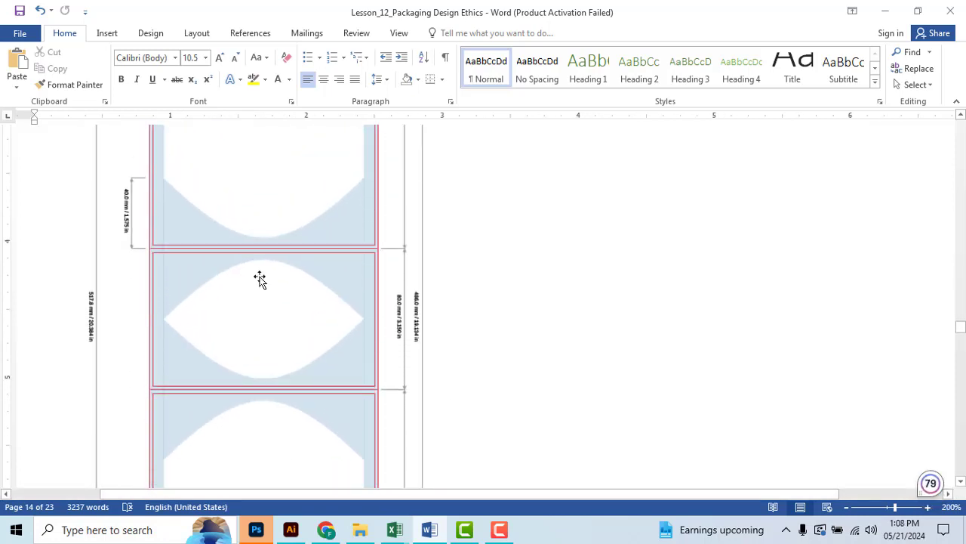
scroll(377, 313, "up", 1, "ctrl")
scroll(467, 313, "up", 1, "ctrl")
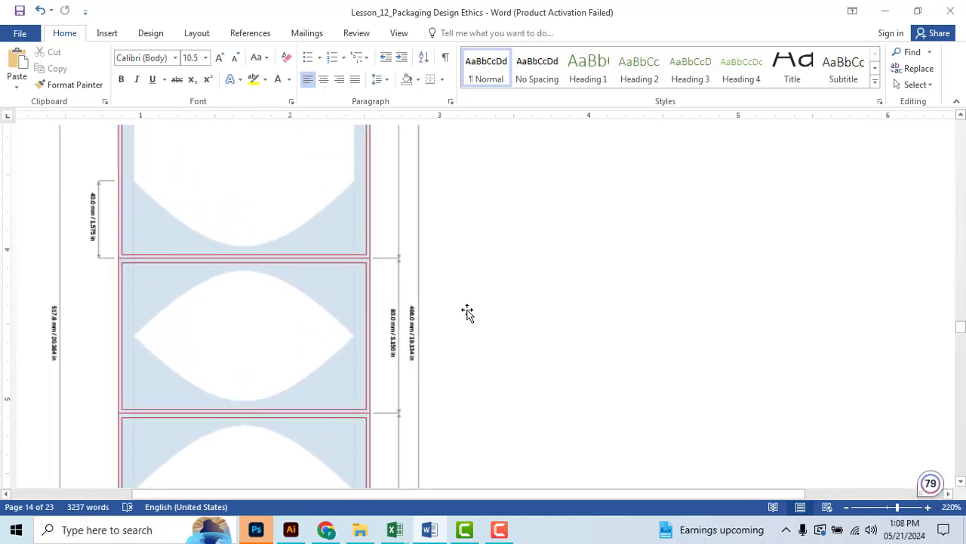
scroll(467, 312, "down", 3)
scroll(468, 310, "down", 3)
scroll(468, 310, "down", 3)
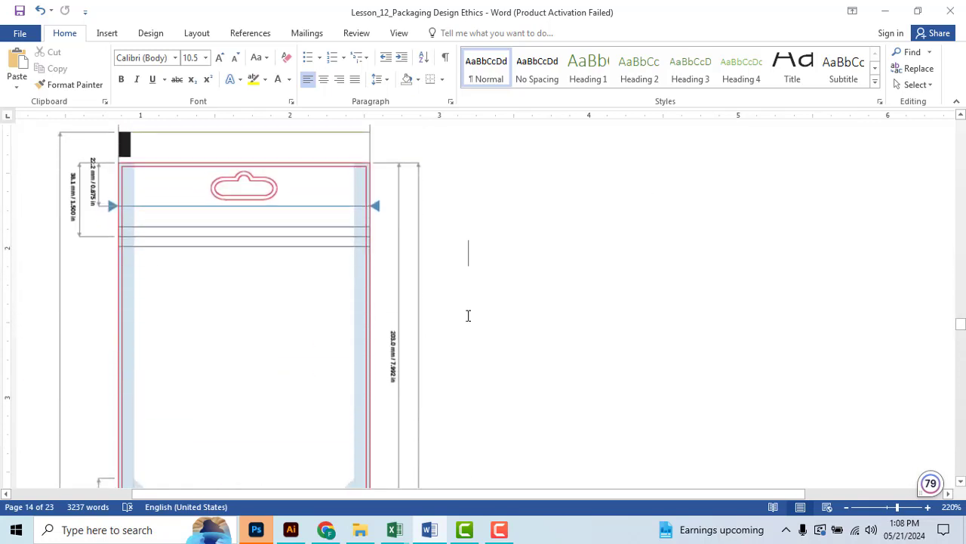
scroll(468, 316, "down", 2)
scroll(468, 315, "down", 1)
scroll(468, 315, "up", 3)
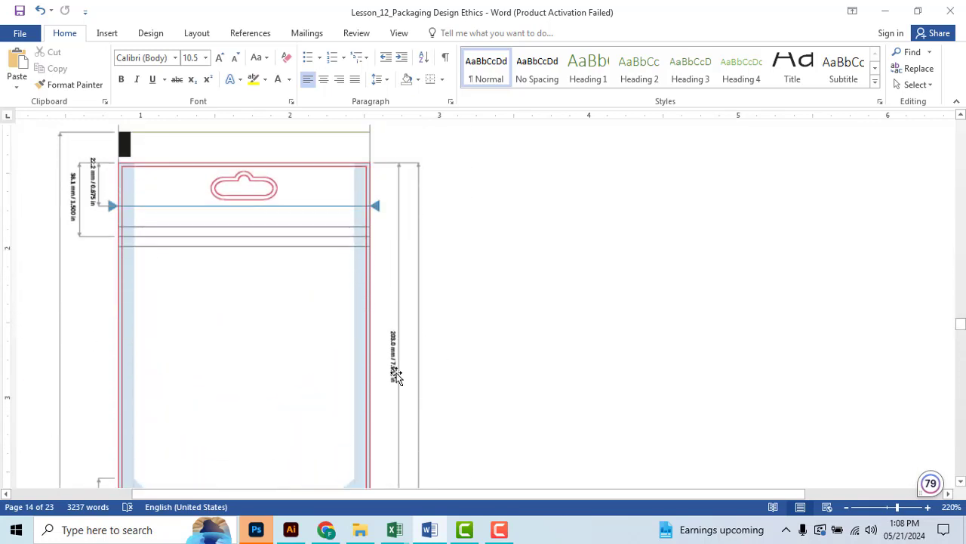
scroll(399, 372, "up", 1, "ctrl")
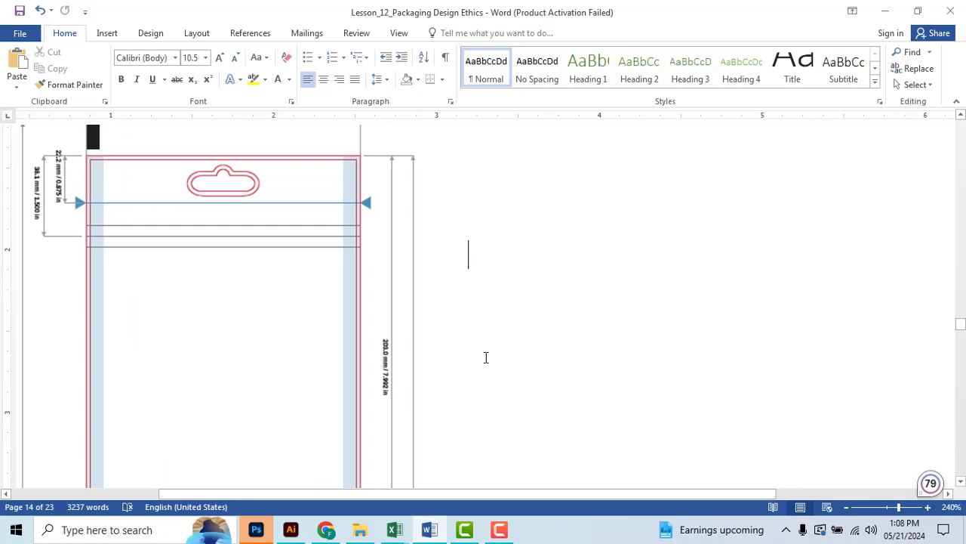
scroll(486, 357, "down", 2, "ctrl")
scroll(486, 357, "down", 2, "ctrl")
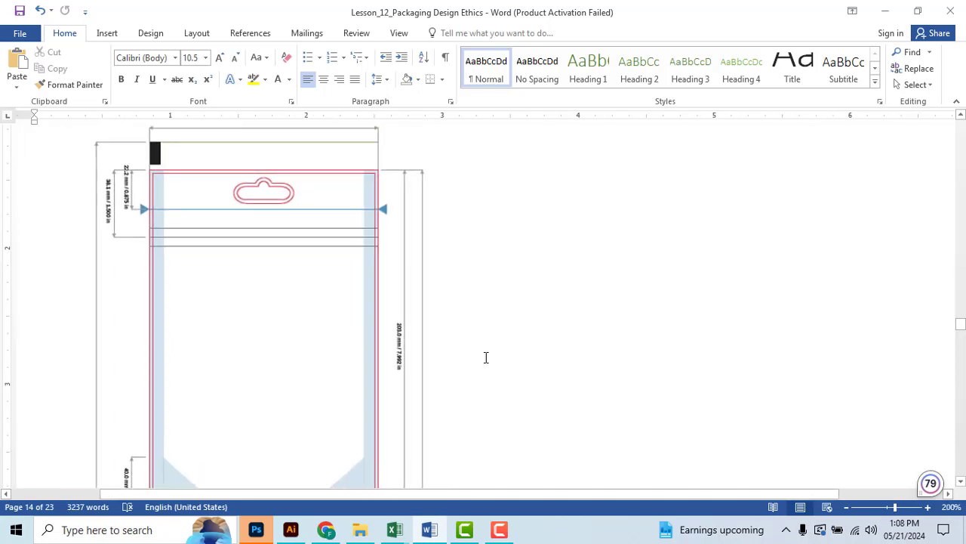
Step: Finish scanning the pouch measurements and switch to Adobe Illustrator
left_click(504, 531)
left_click(507, 534)
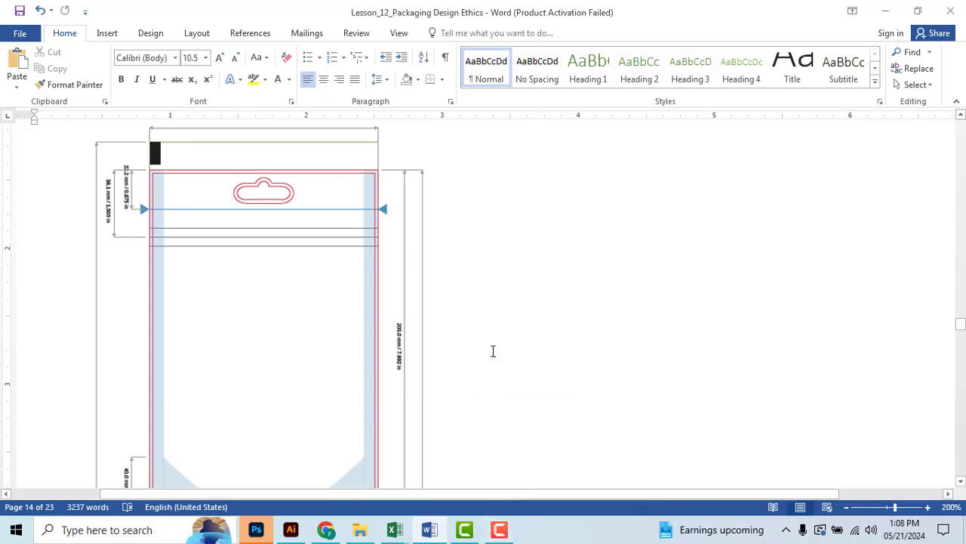
scroll(492, 351, "down", 1)
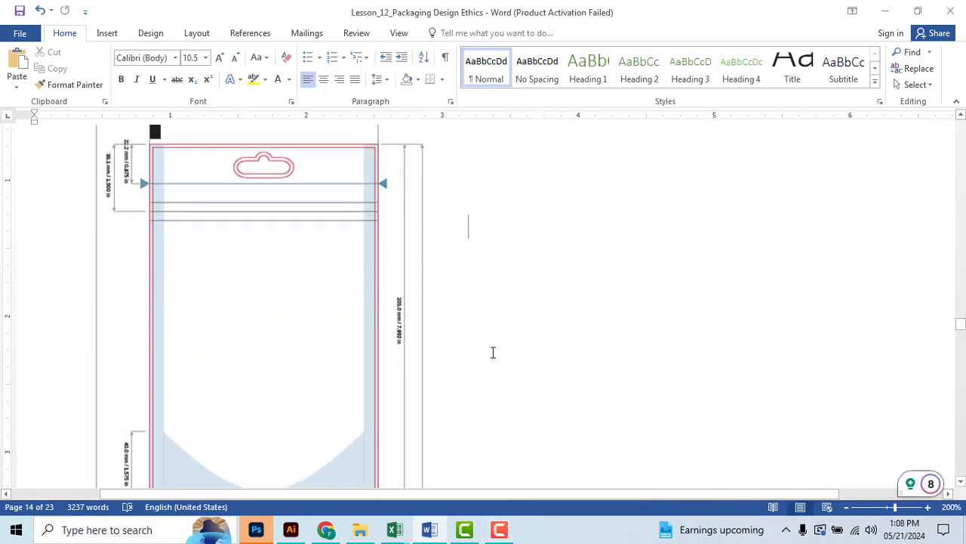
scroll(492, 352, "up", 2)
scroll(492, 352, "down", 3)
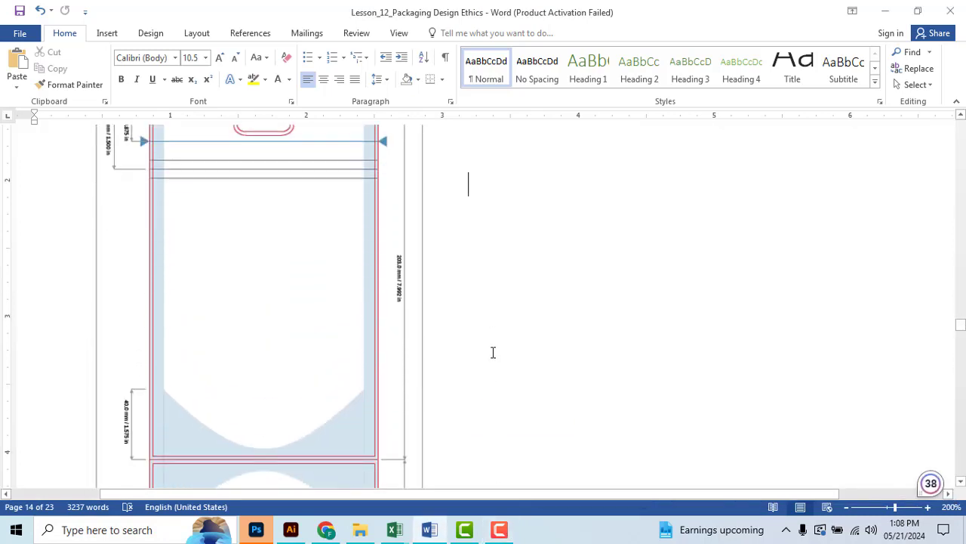
scroll(492, 351, "up", 2)
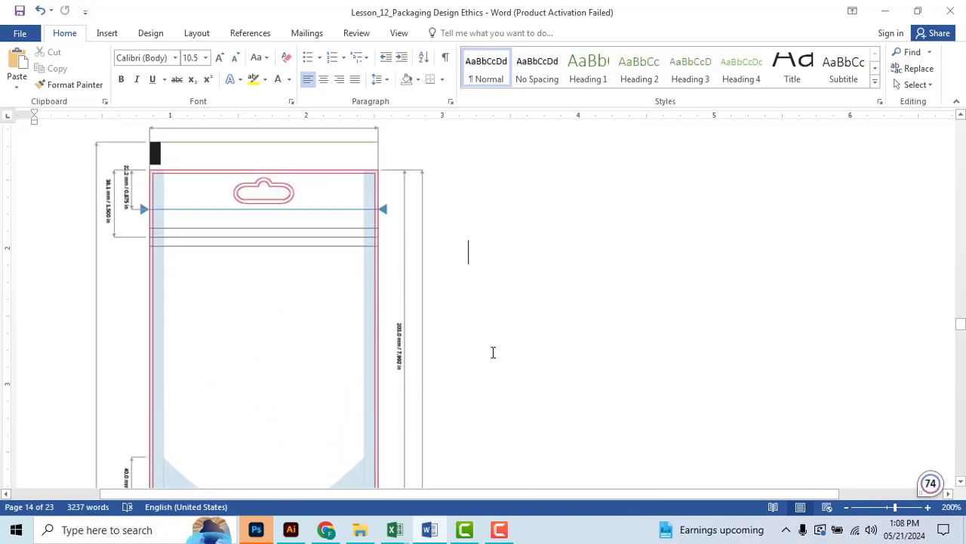
scroll(492, 353, "down", 2)
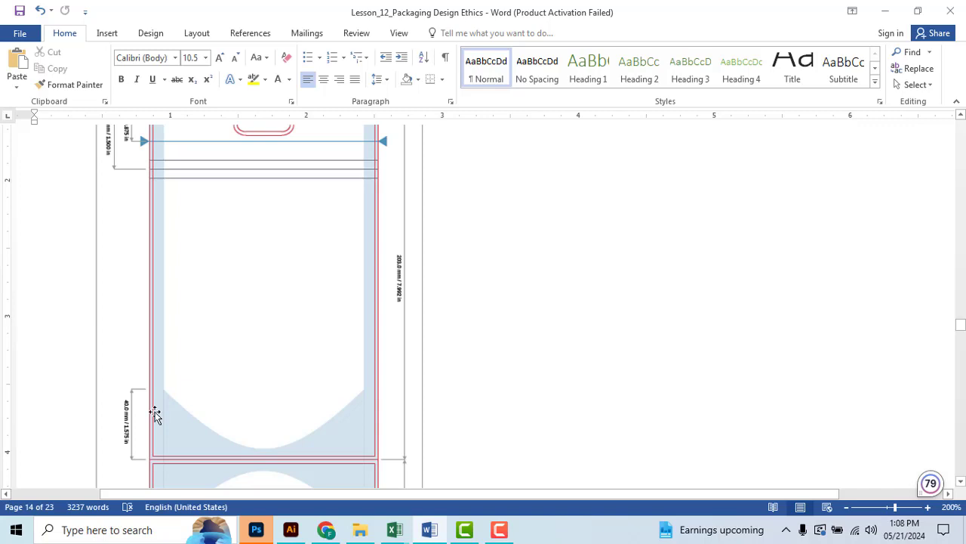
scroll(155, 411, "down", 3)
scroll(157, 414, "up", 5)
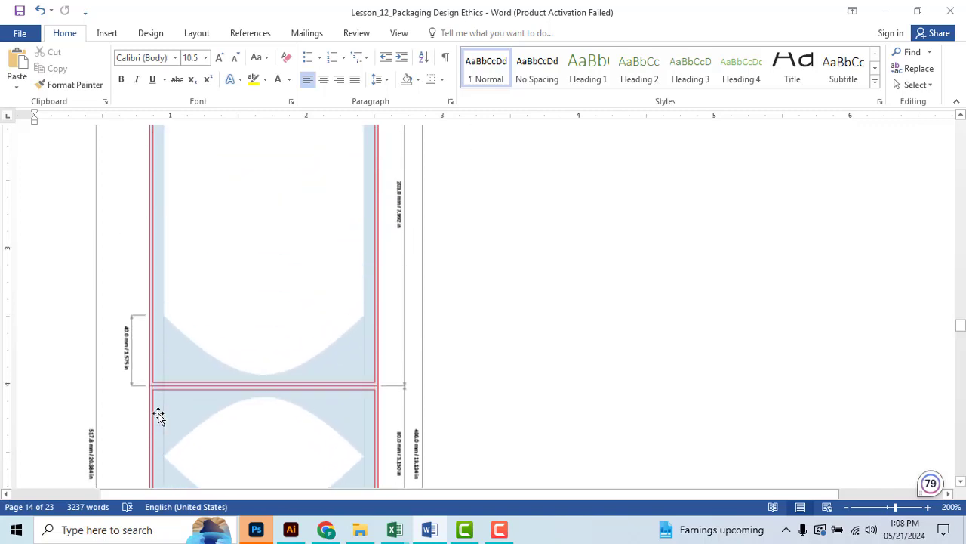
scroll(156, 414, "up", 5)
scroll(194, 406, "up", 5)
scroll(193, 406, "down", 6)
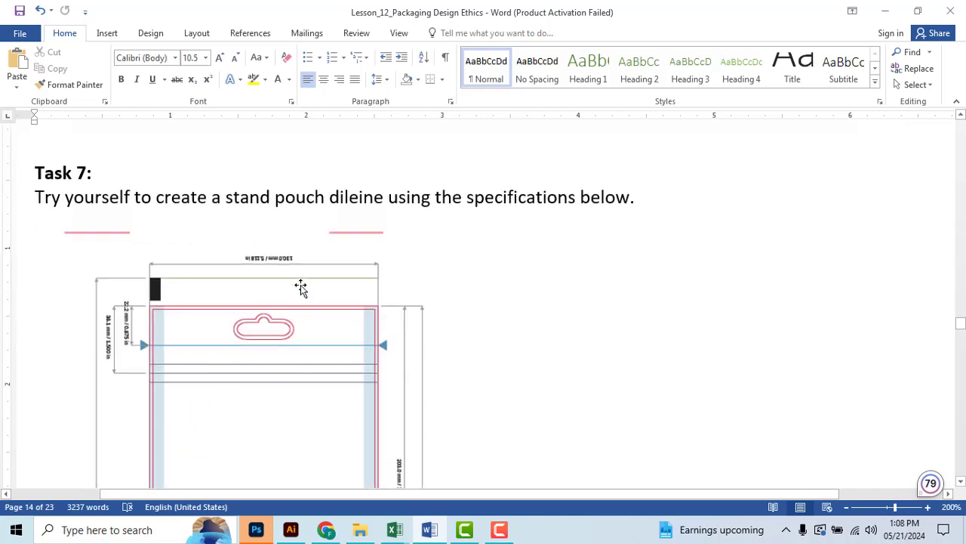
left_click(291, 529)
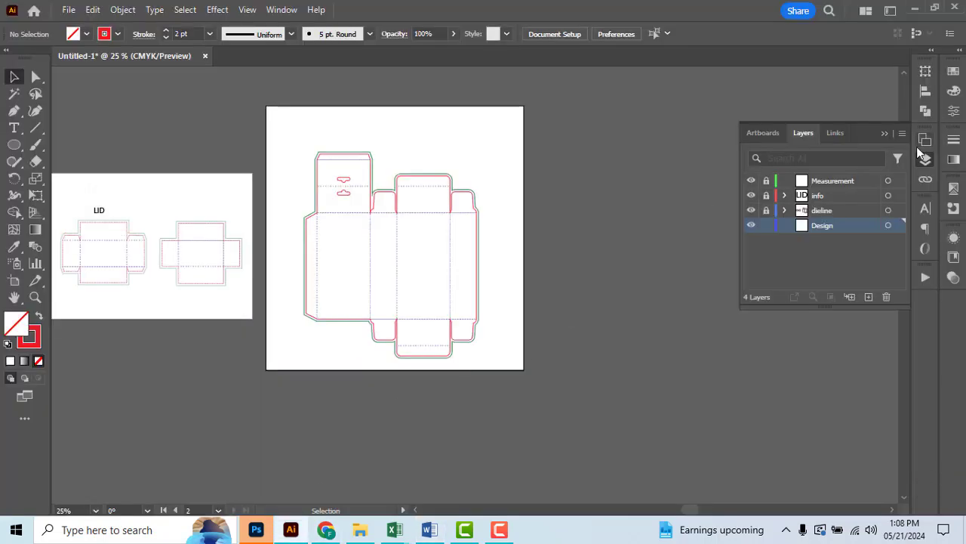
Step: Unlock the dieline layer and make it the active layer
left_click(767, 211)
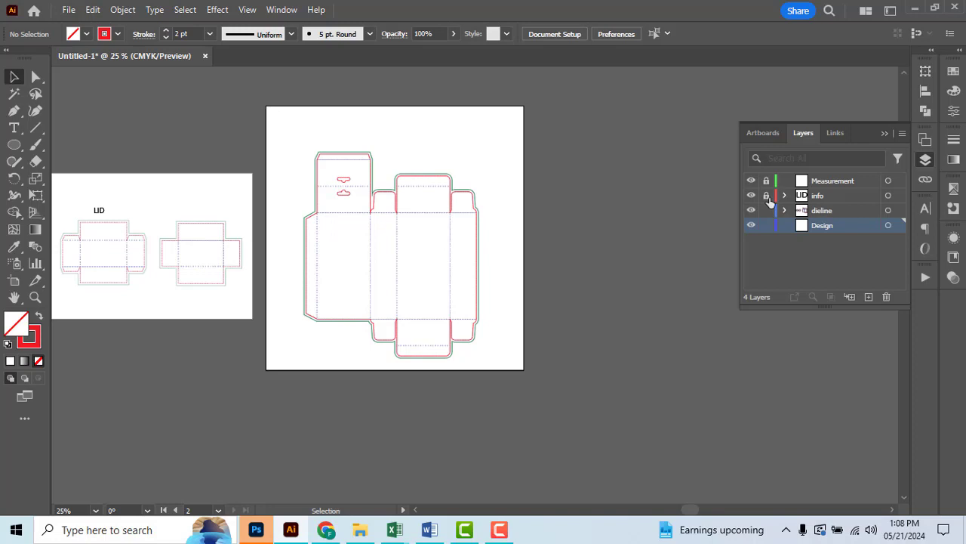
left_click(824, 209)
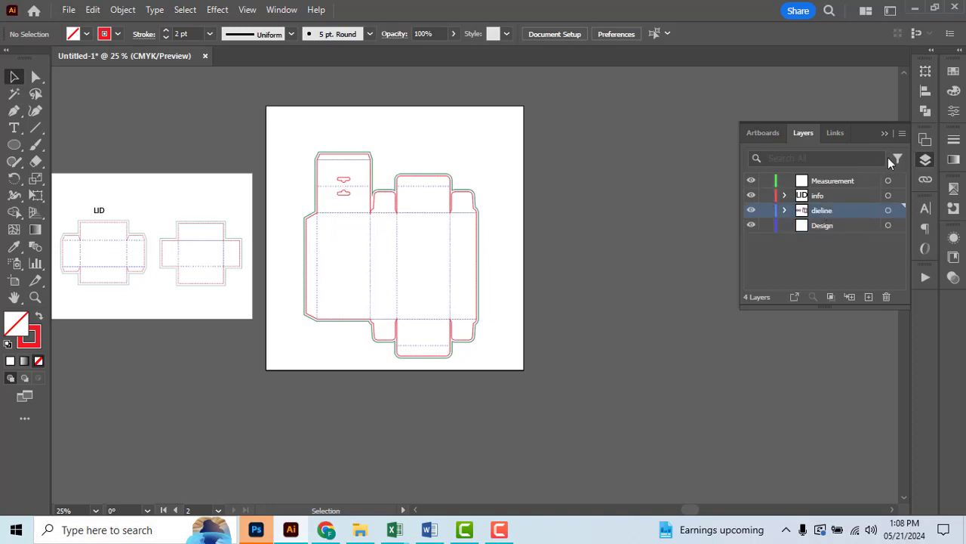
left_click(886, 134)
left_click_drag(679, 265, 490, 284)
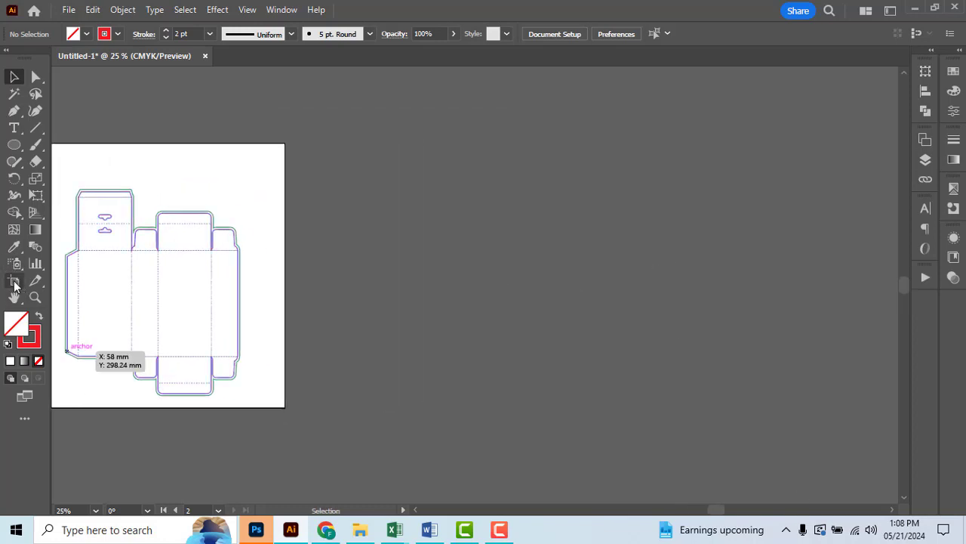
Step: Select the Rectangle Tool with white fill and black stroke
left_click(18, 148)
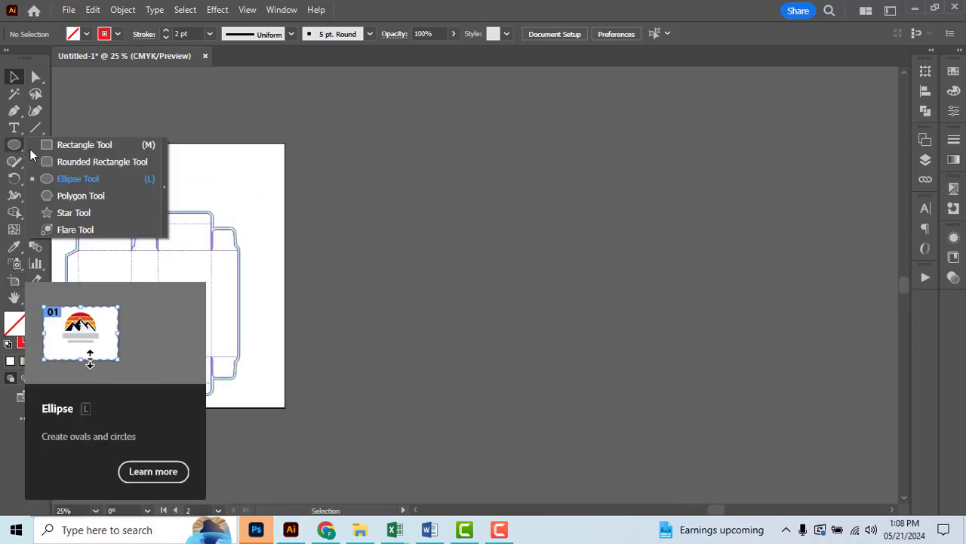
left_click(79, 144)
left_click(87, 34)
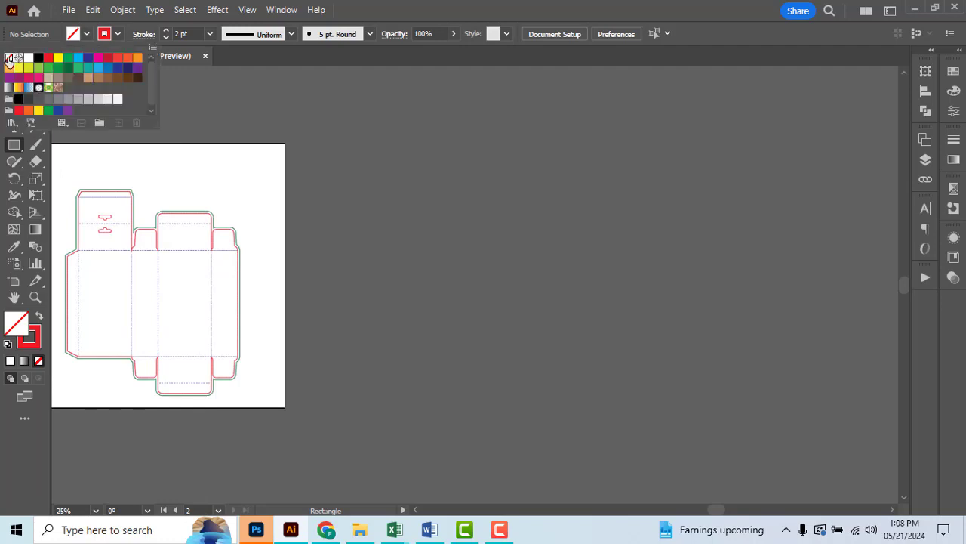
left_click(28, 58)
left_click(117, 34)
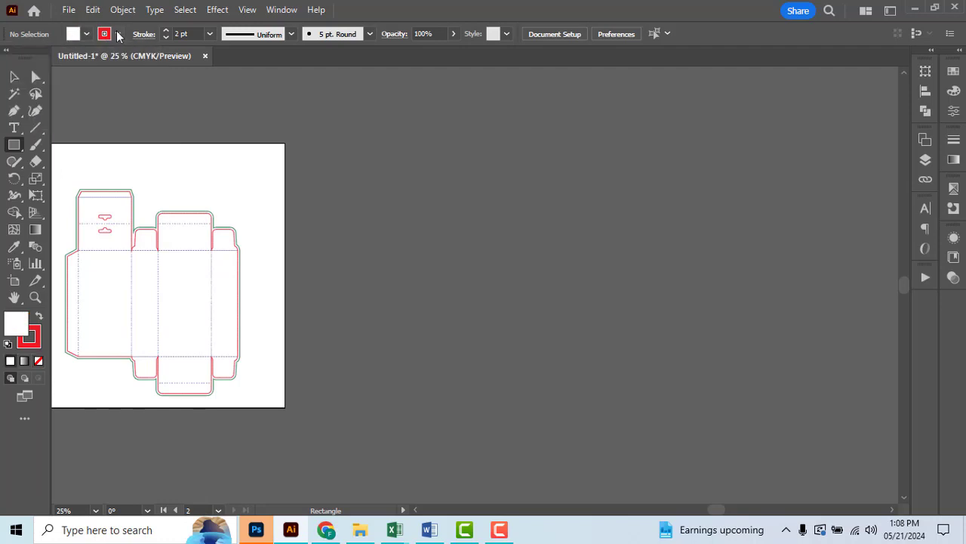
left_click(38, 59)
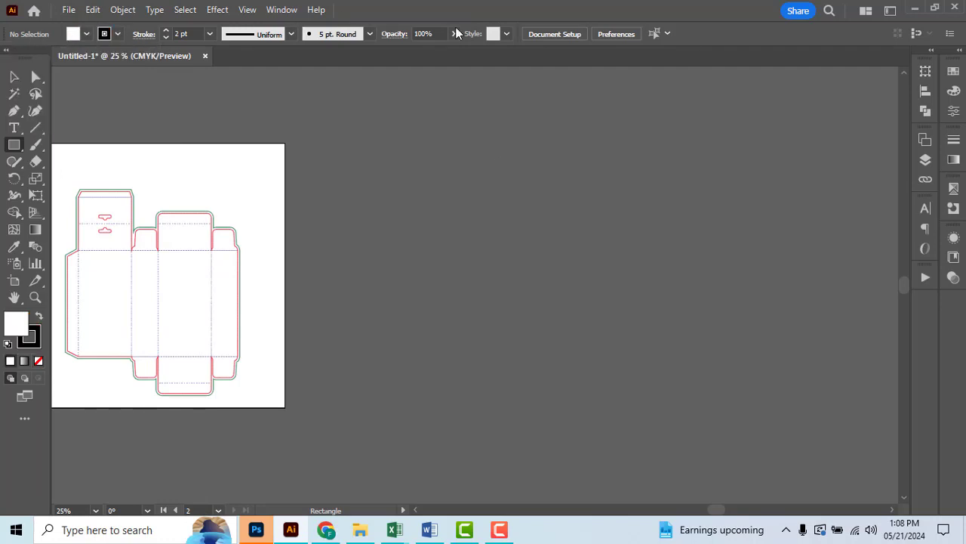
Step: Create a 130 × 203 mm rectangle and move it up beside the artboard
left_click(517, 231)
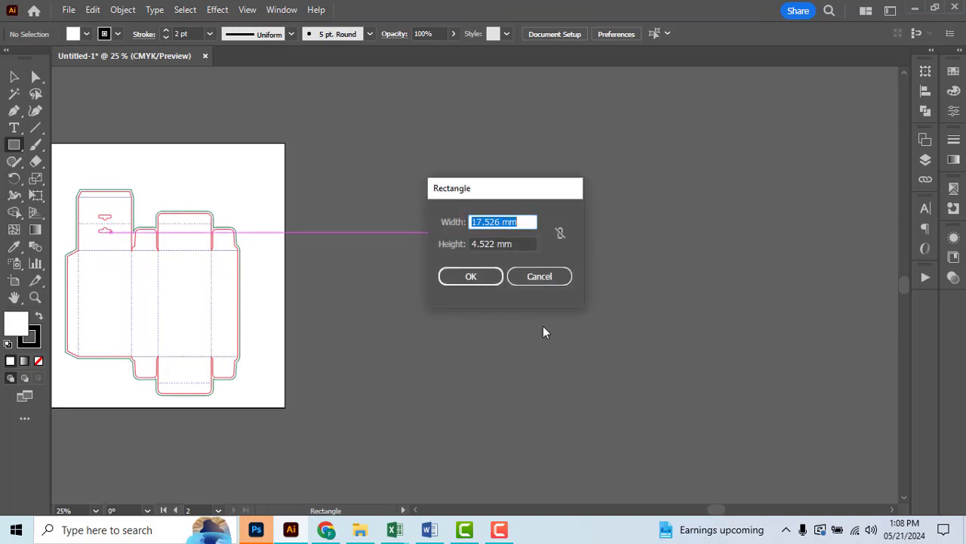
type("130")
key("Tab")
type("200")
key("Tab")
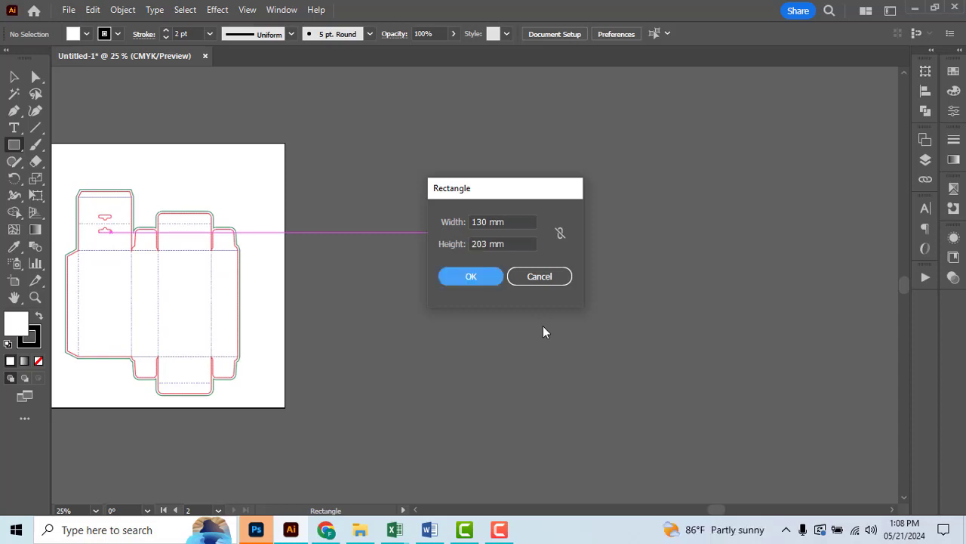
key("Return")
key("v")
left_click_drag(568, 361, 553, 292)
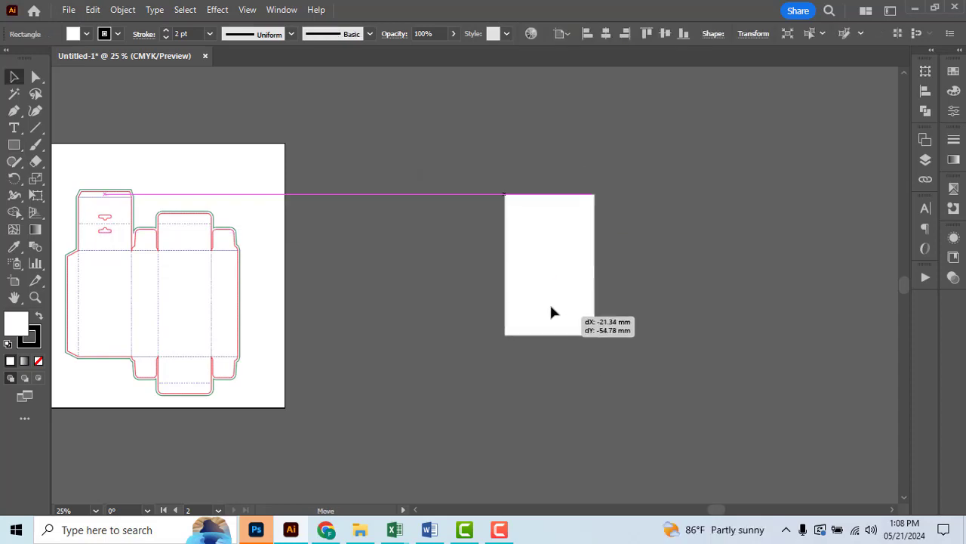
Step: Back in Word, read the pouch section heights, including the 80.0 mm panel
key("alt+Tab")
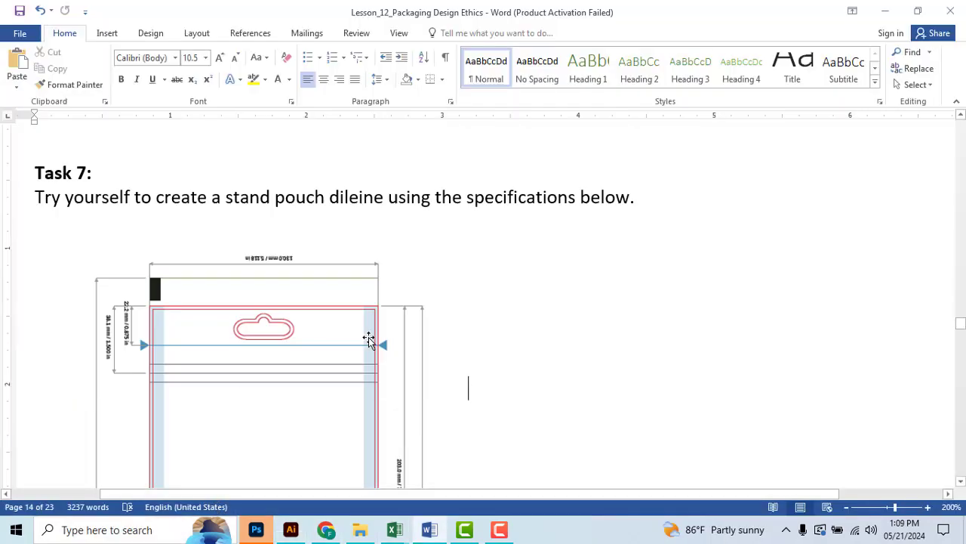
scroll(368, 337, "down", 2)
scroll(368, 337, "down", 3)
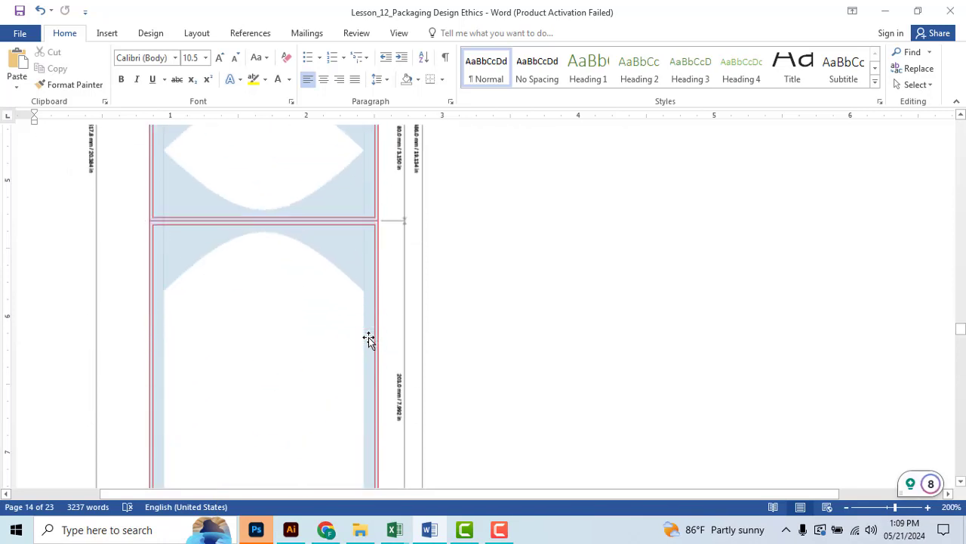
scroll(368, 337, "down", 3)
scroll(384, 360, "down", 3)
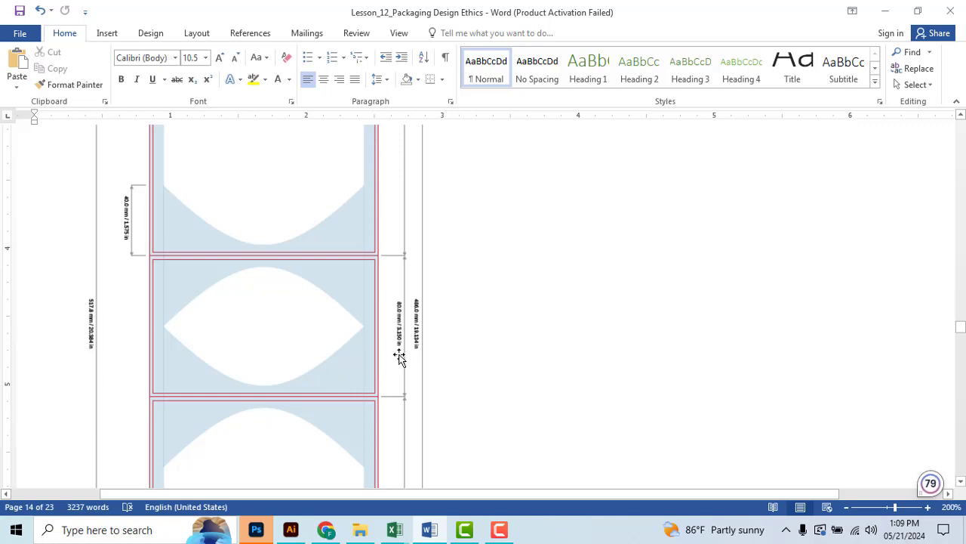
Step: Back in Illustrator, draw a 130 × 80 mm rectangle beside the tall one
key("alt+Tab")
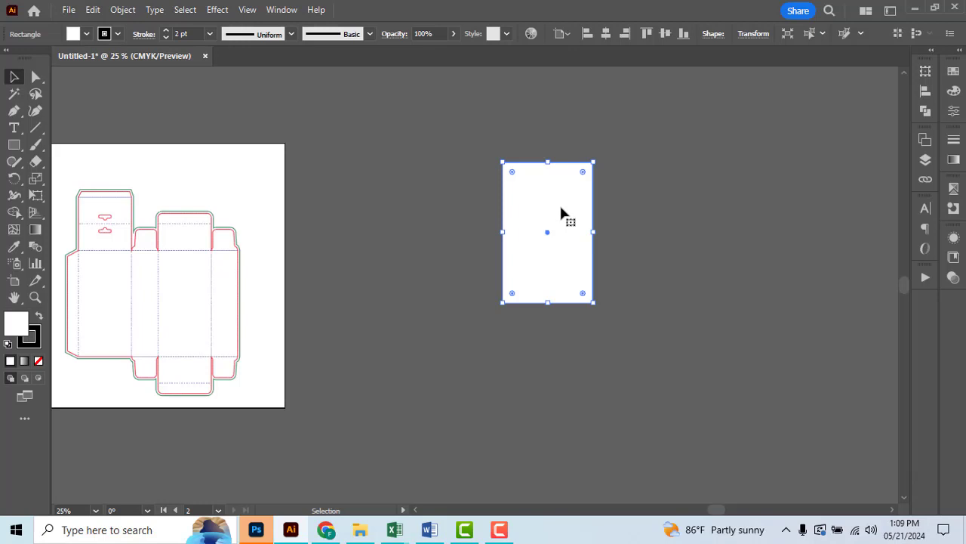
left_click(14, 144)
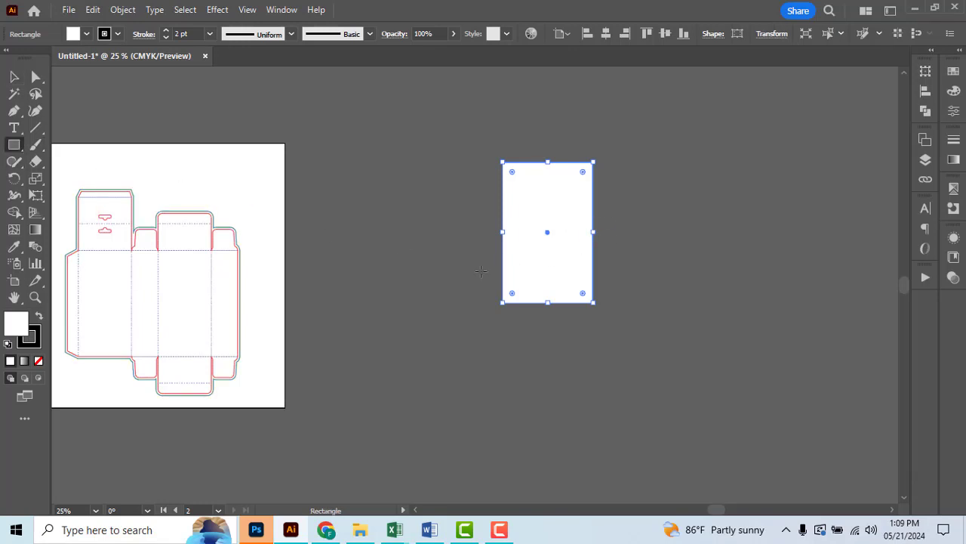
left_click(404, 267)
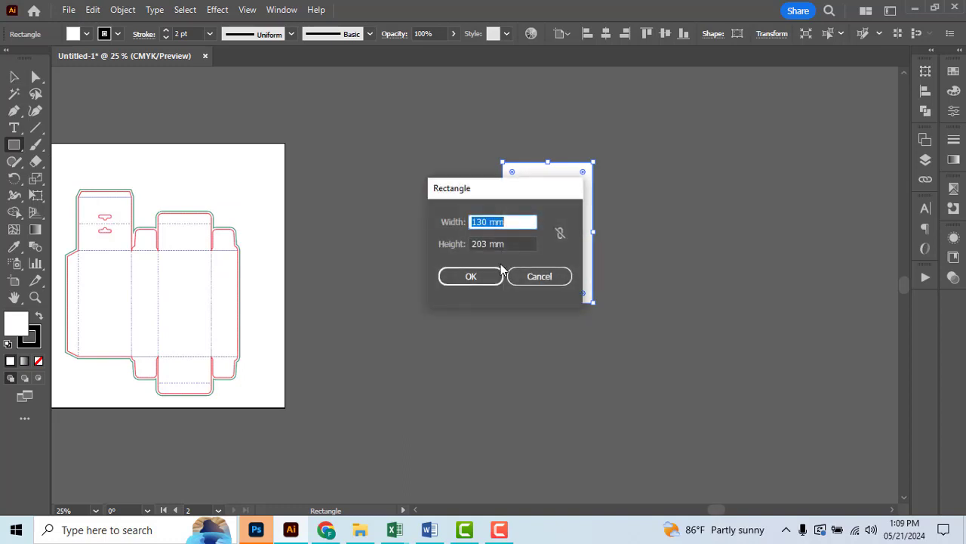
key("Tab")
left_click_drag(501, 192, 381, 215)
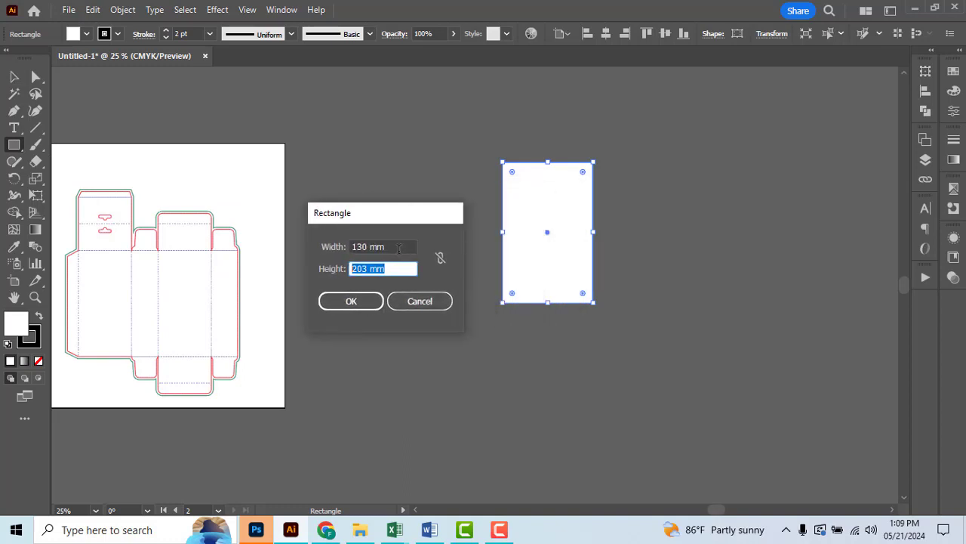
key("Tab")
type("1")
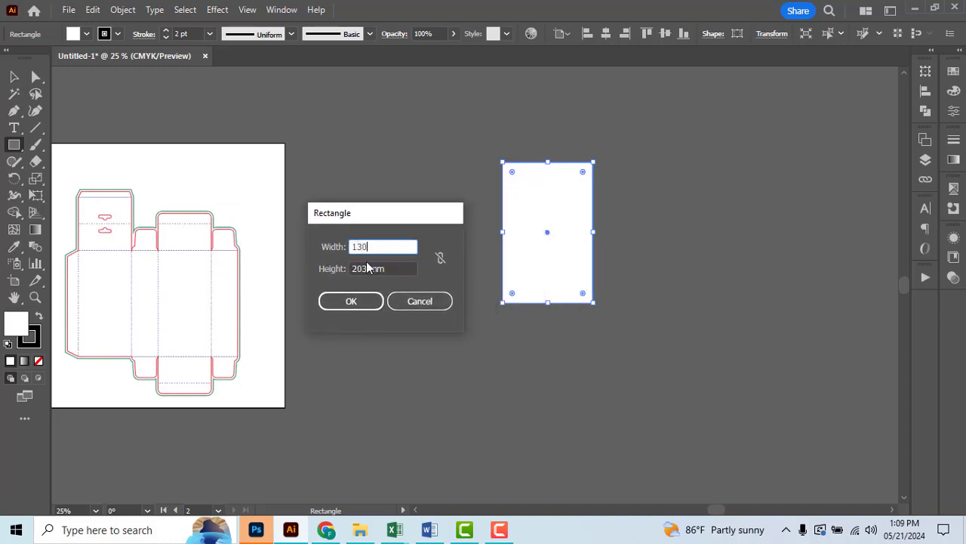
key("Tab")
type("80")
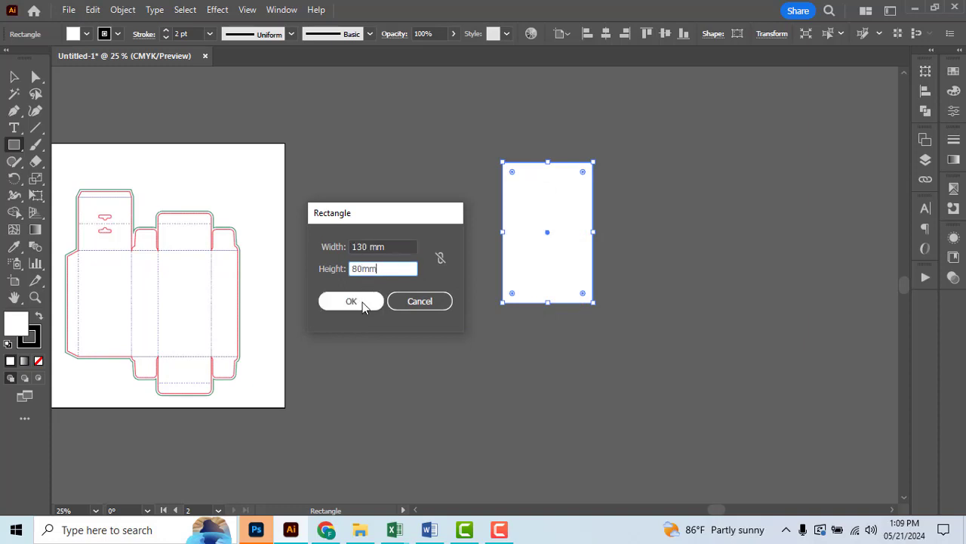
left_click(362, 299)
Step: Move the short 80 mm rectangle up so it sits under the tall rectangle
left_click(14, 76)
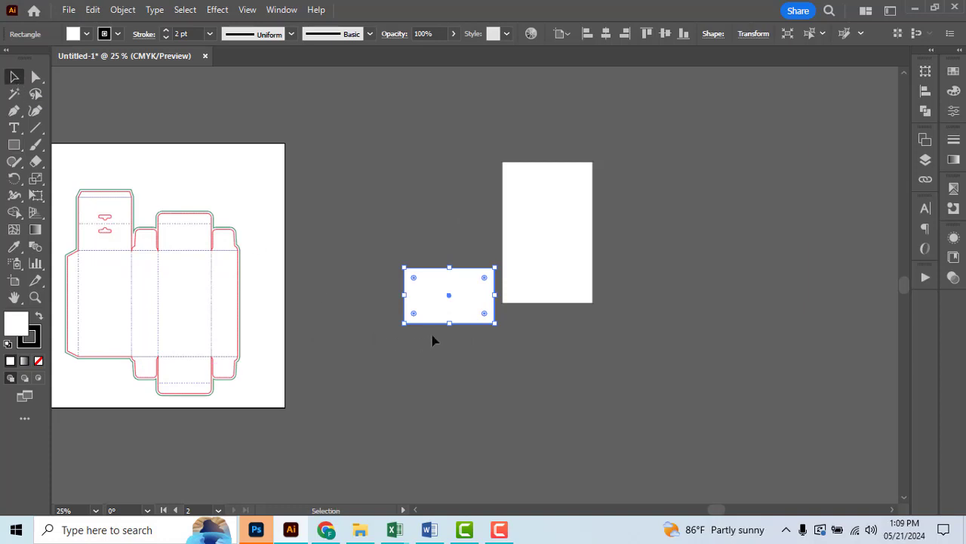
mouse_move(437, 317)
left_mouse_down()
mouse_move(549, 344)
mouse_move(449, 265)
left_mouse_up()
key("ctrl+equal")
key("ctrl+equal")
key("ctrl+equal")
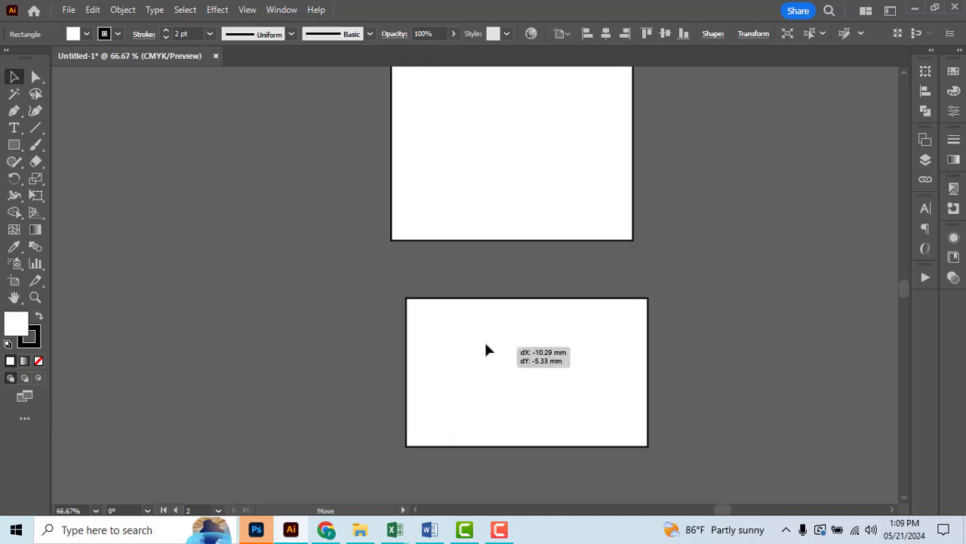
key("ctrl+equal")
key("ctrl+equal")
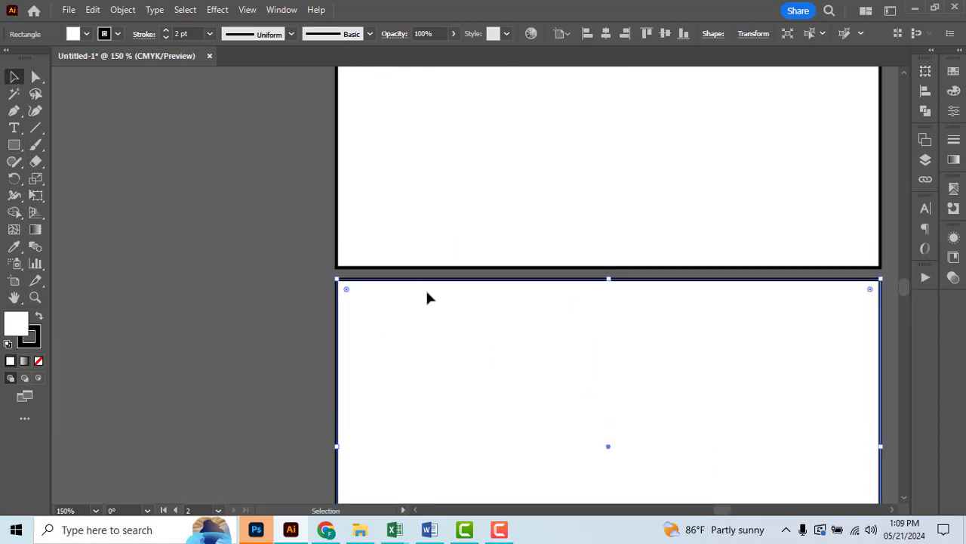
left_click_drag(427, 295, 426, 289)
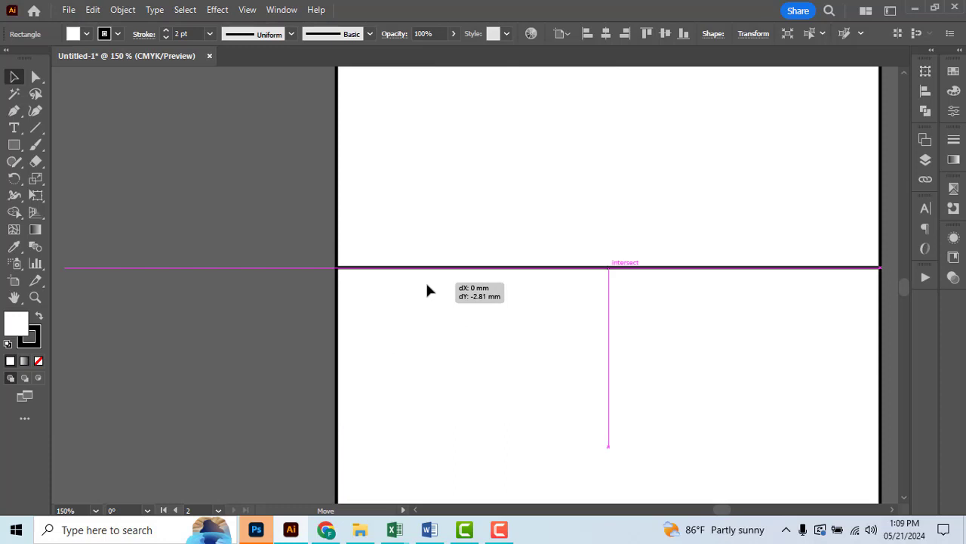
left_click_drag(427, 289, 398, 285)
scroll(398, 286, "down", 4, "alt")
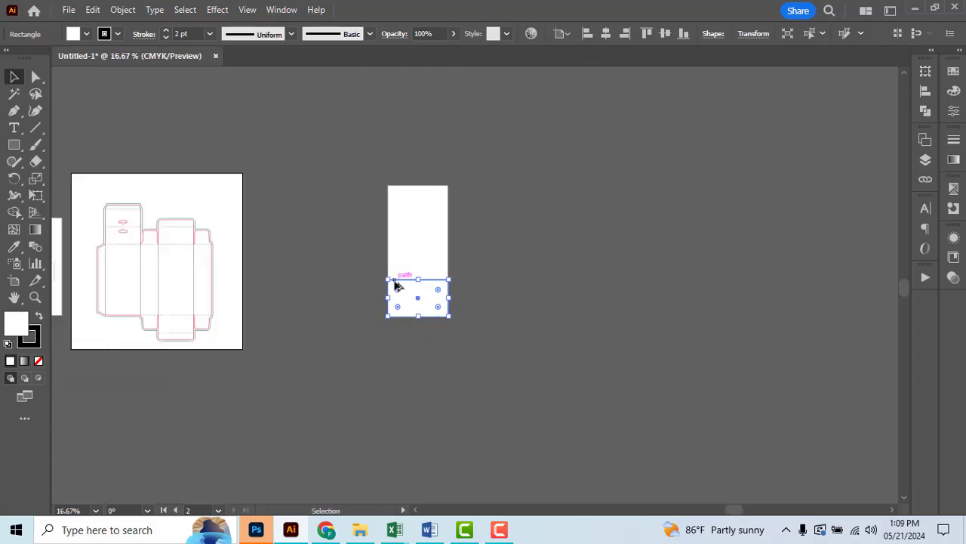
scroll(483, 317, "up", 1, "alt")
left_click(623, 327)
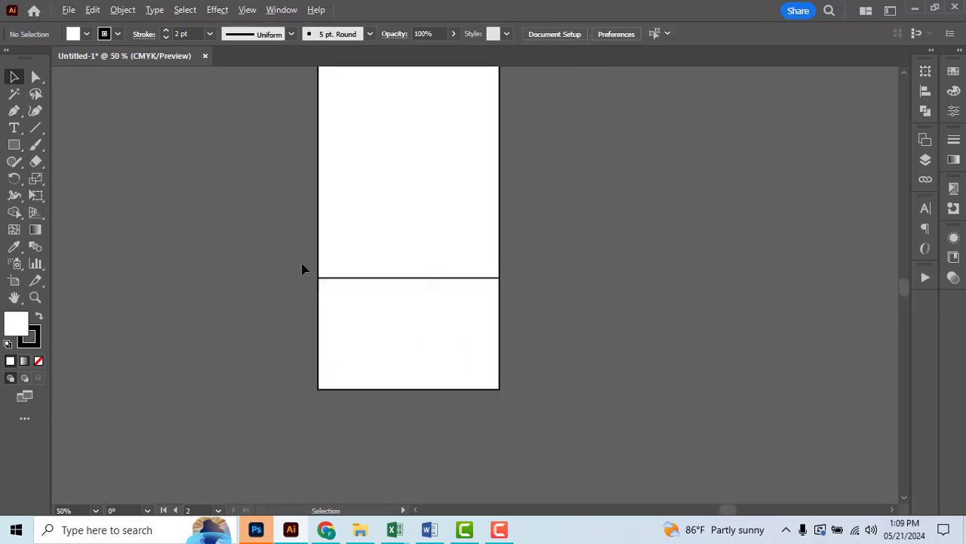
scroll(431, 357, "up", 2, "alt")
Step: Nudge the short rectangle until it butts exactly against the tall one
left_click(419, 346)
scroll(423, 396, "up", 3, "alt")
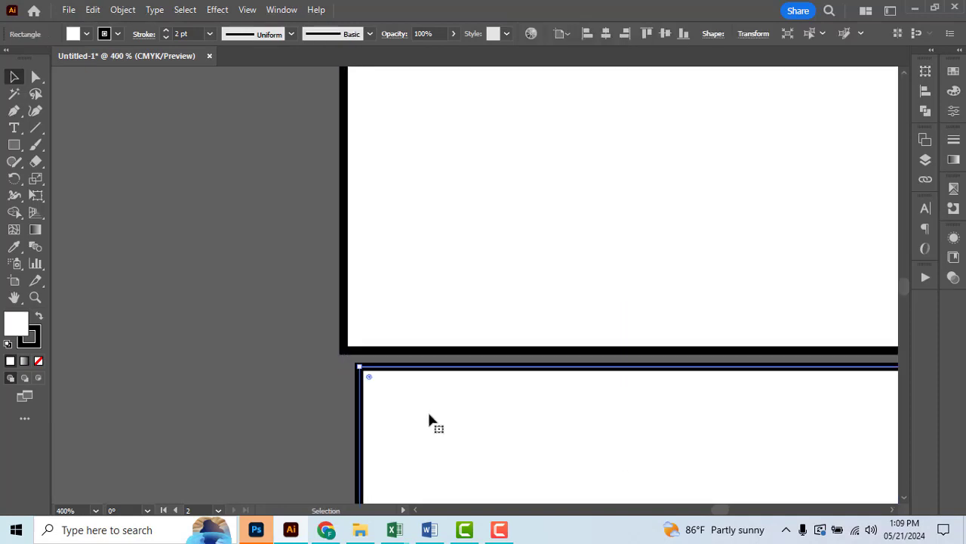
left_click_drag(429, 418, 412, 391)
scroll(338, 354, "down", 2, "alt")
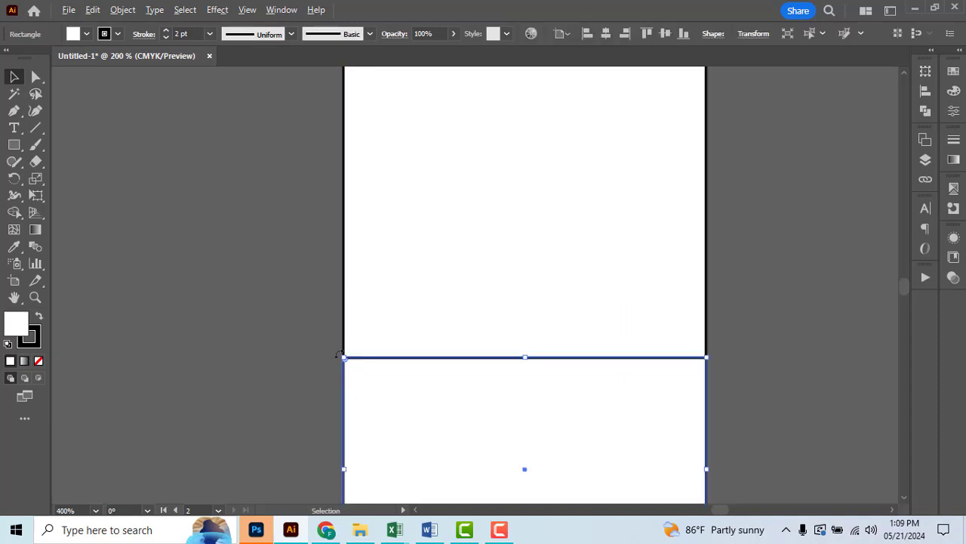
scroll(339, 349, "down", 4, "alt")
Step: Duplicate the tall rectangle and place the copy below the short rectangle
left_click(494, 251)
scroll(466, 267, "down", 2, "alt")
left_click(434, 268)
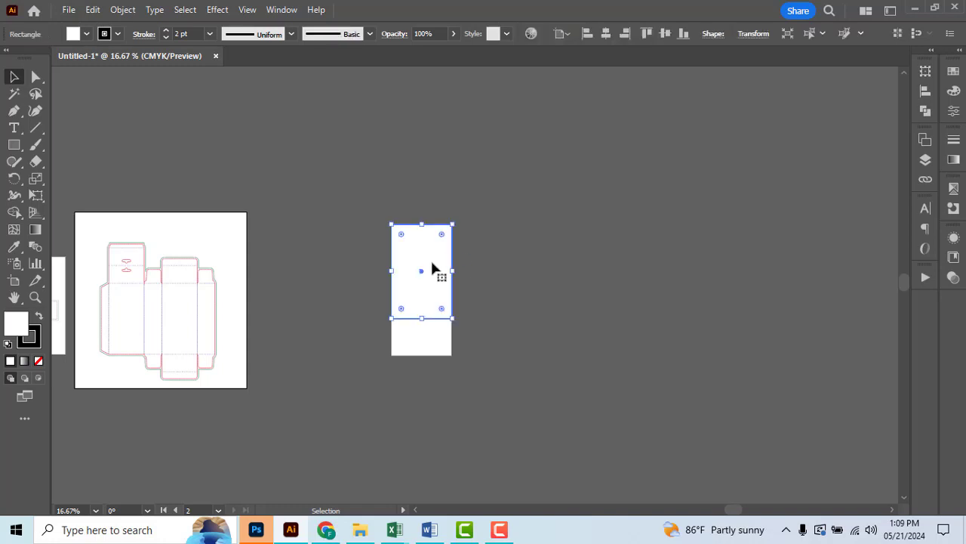
left_click_drag(434, 268, 436, 415)
scroll(423, 359, "up", 4, "alt")
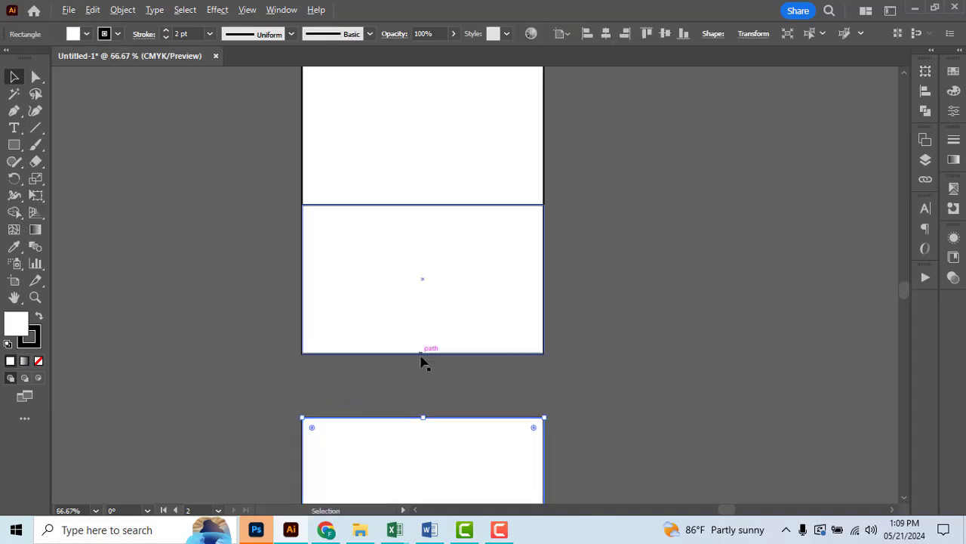
left_click_drag(378, 449, 378, 385)
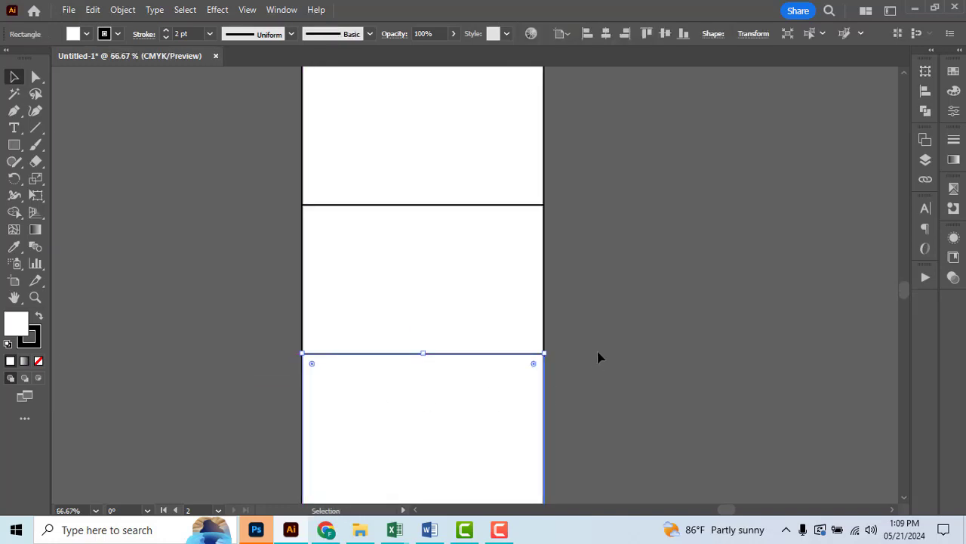
Step: Slide the bottom tall panel up until it sits flush under the middle panel
scroll(286, 377, "up", 2, "alt")
mouse_move(410, 393)
left_mouse_down()
mouse_move(416, 414)
mouse_move(410, 394)
mouse_move(360, 372)
left_mouse_up()
scroll(385, 400, "up", 3, "alt")
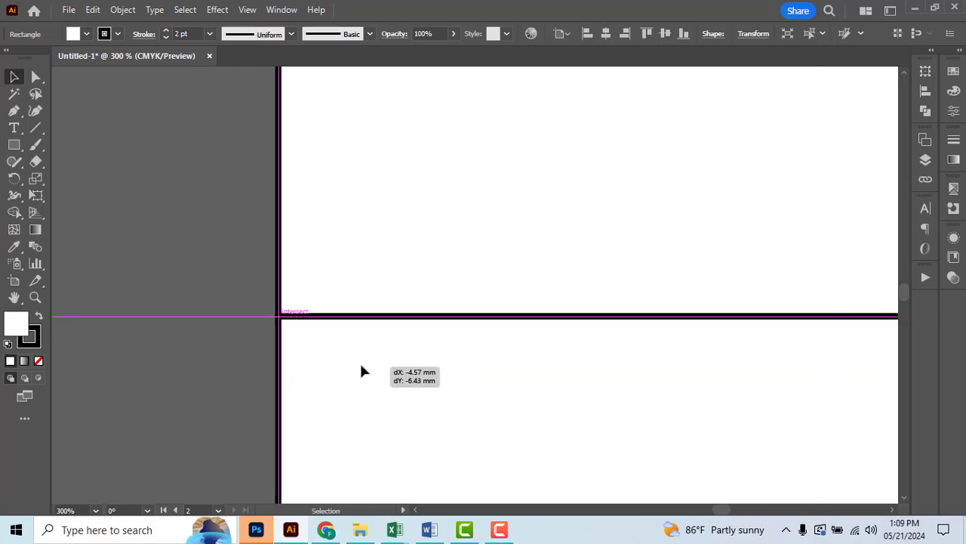
left_click_drag(361, 372, 362, 370)
scroll(362, 371, "down", 3, "alt")
scroll(578, 353, "down", 4, "alt")
left_click(568, 321)
scroll(586, 392, "down", 1)
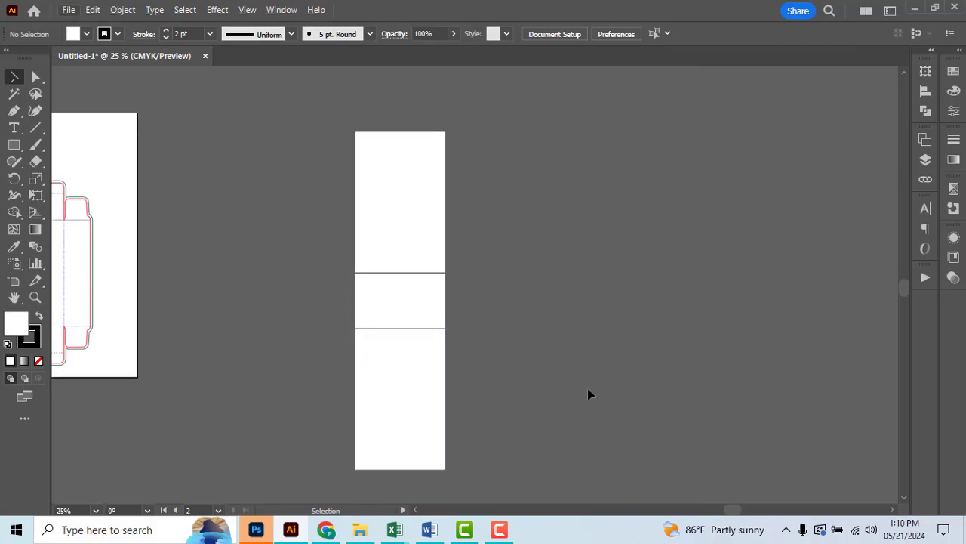
scroll(496, 346, "down", 1, "alt")
scroll(538, 375, "right", 2)
Step: Scroll through Word's pouch dieline lens panels and hang-hole section, then return to Illustrator
key("alt+Tab")
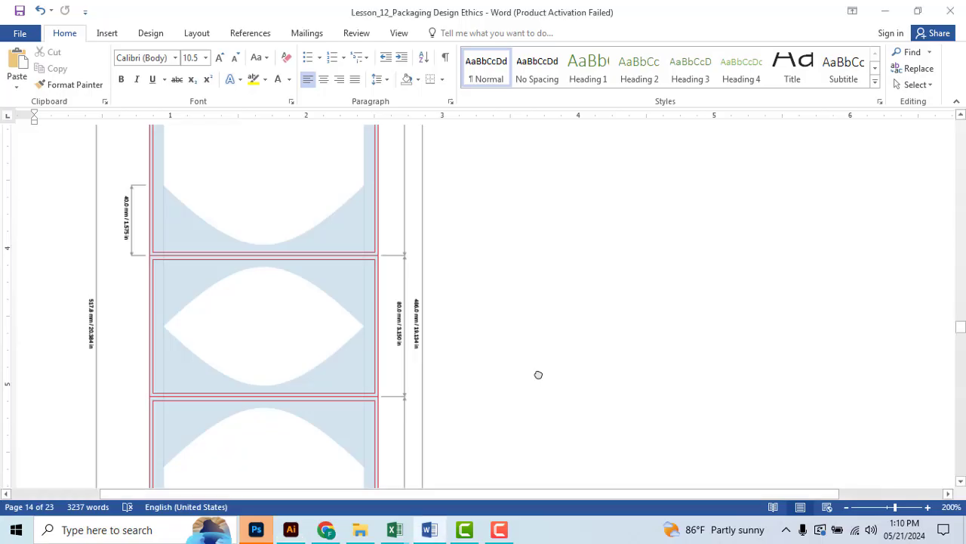
scroll(539, 375, "down", 3)
scroll(540, 371, "down", 3)
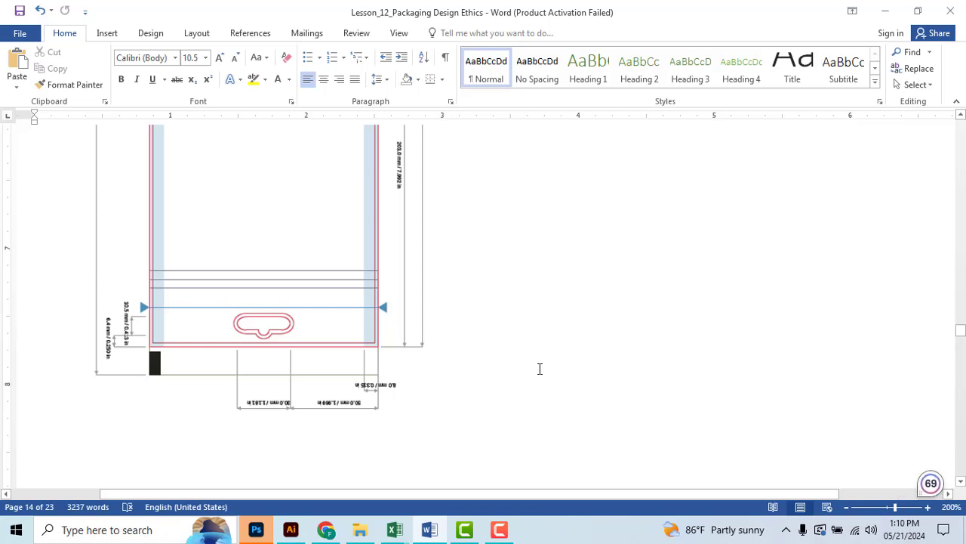
scroll(539, 369, "up", 5)
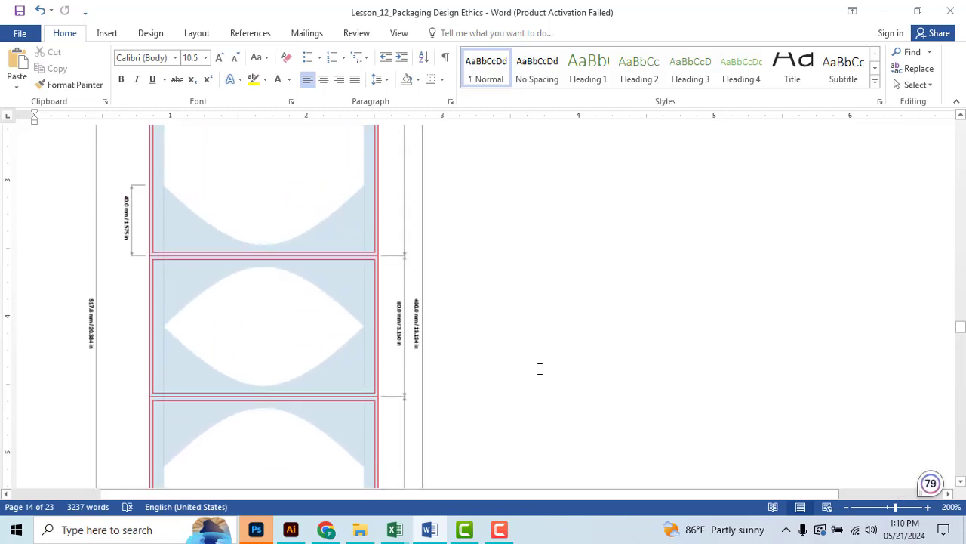
scroll(540, 369, "up", 5)
scroll(540, 369, "up", 3)
scroll(539, 369, "up", 2)
scroll(539, 369, "down", 5)
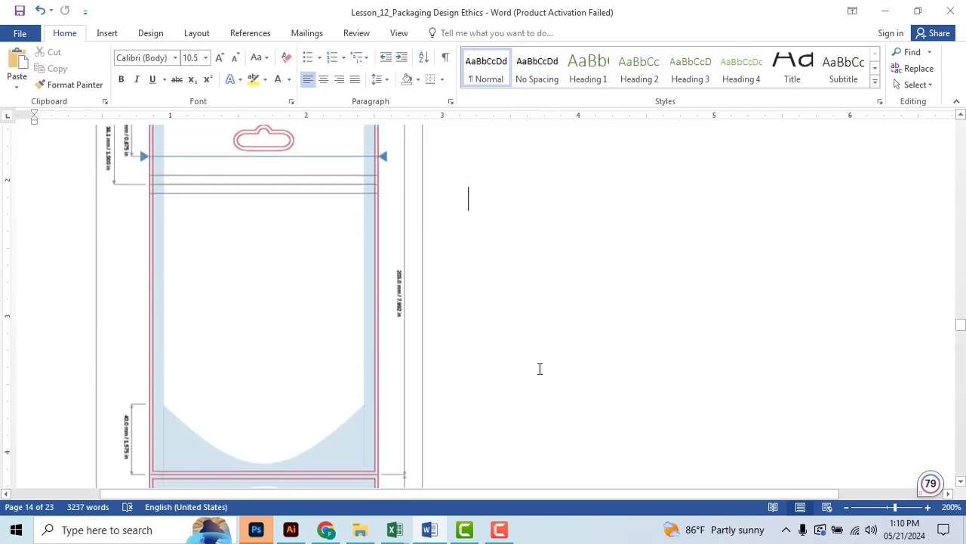
key("alt+Tab")
Step: Marquee-select all three panel rectangles and drag them upward as one unit
scroll(447, 320, "up", 1)
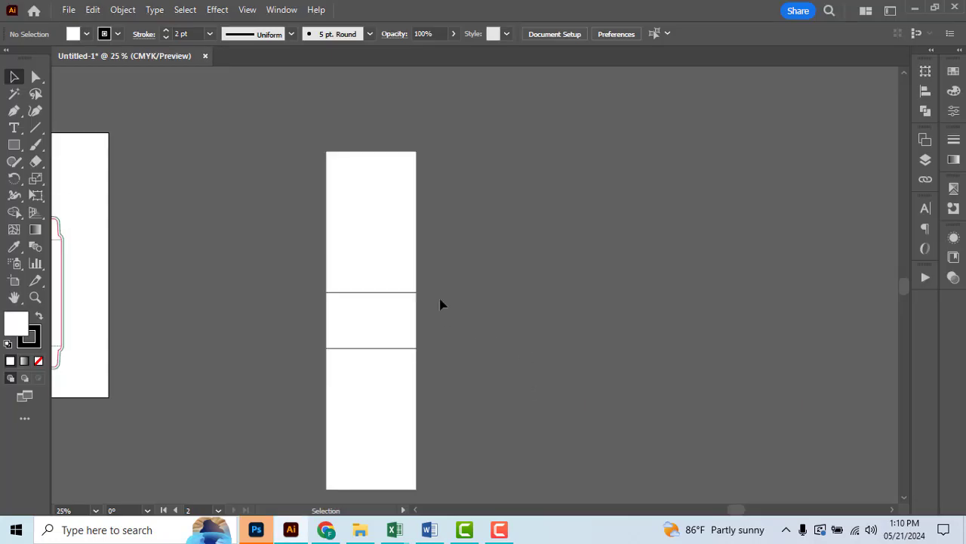
left_click_drag(393, 158, 524, 419)
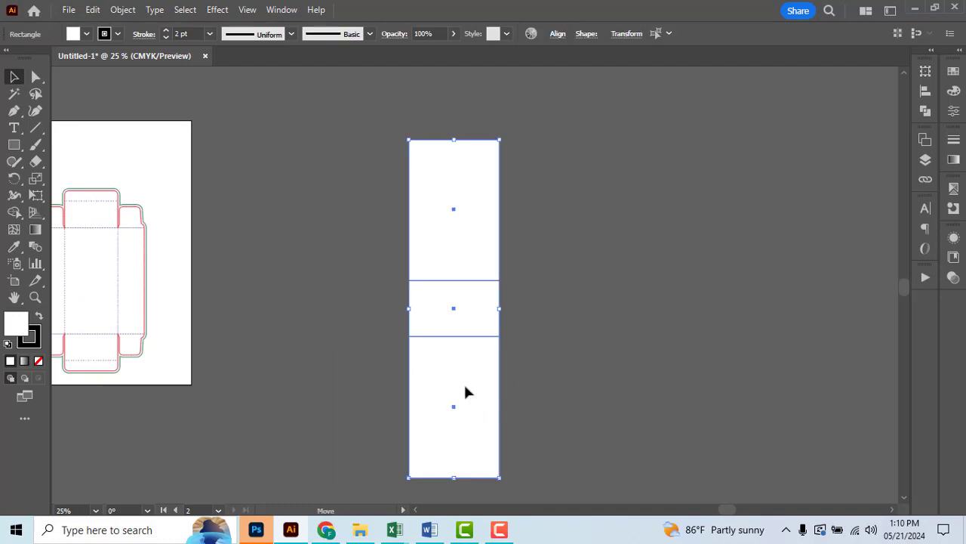
left_click_drag(464, 382, 465, 370)
left_click(584, 240)
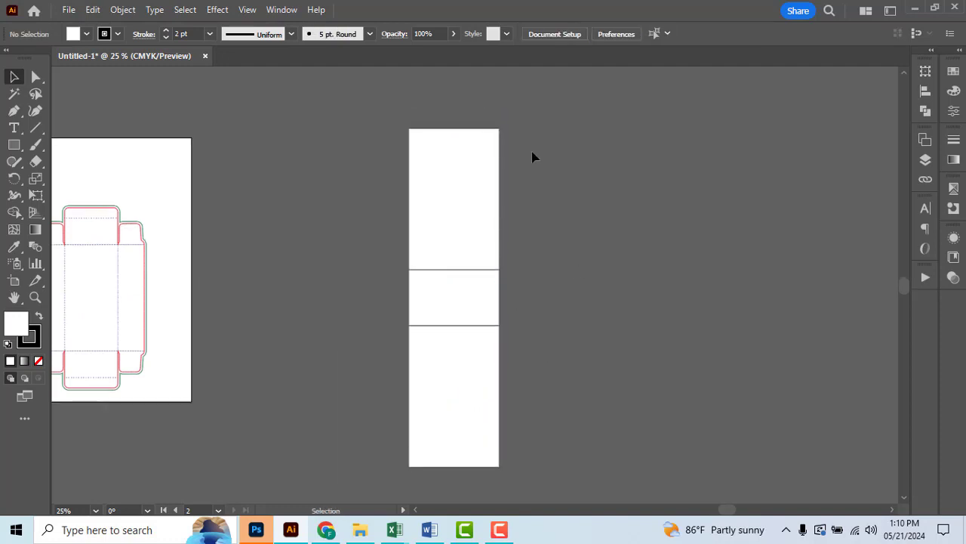
scroll(533, 155, "up", 2)
scroll(477, 162, "up", 2)
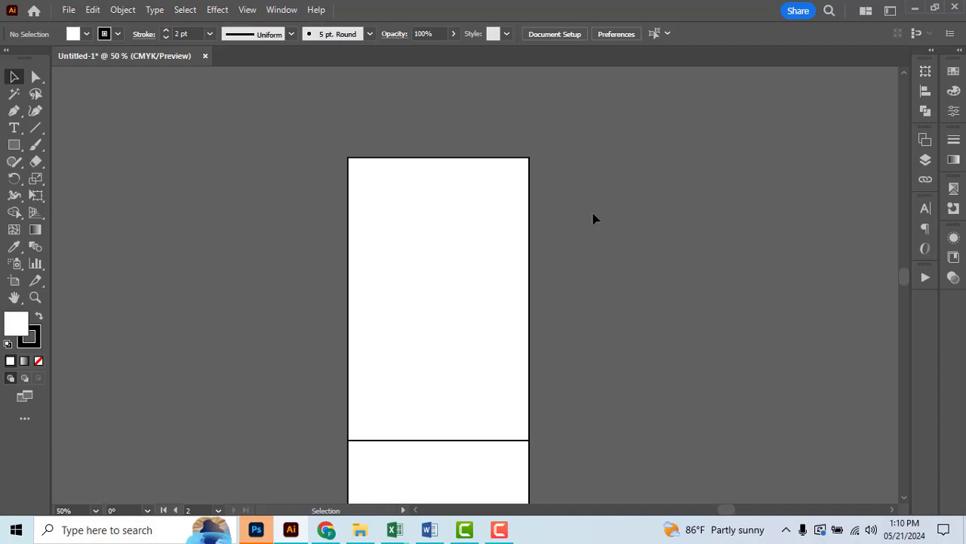
Step: Read the 22.2 mm and 38.1 mm hang-hole measurements at the Task 7 pouch top
key("alt+Tab")
scroll(473, 262, "up", 3)
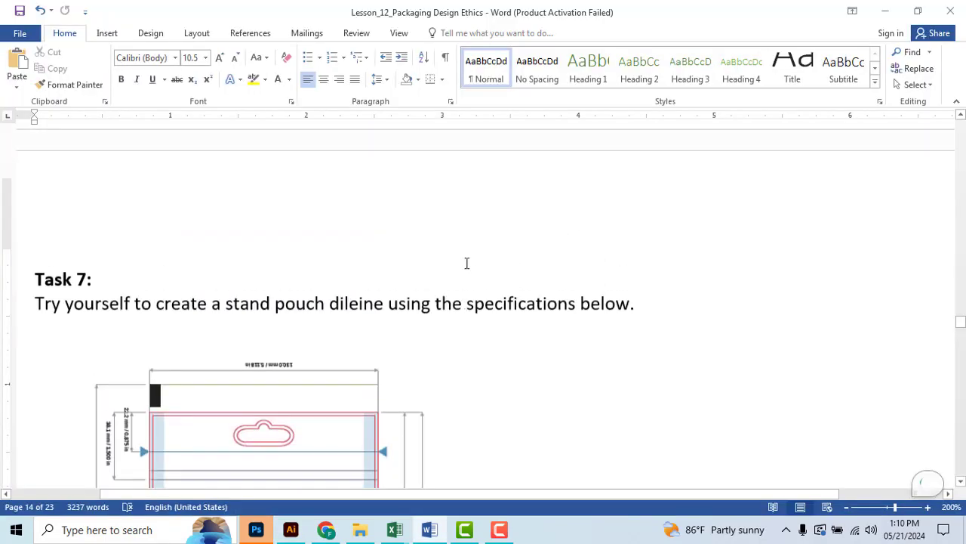
scroll(132, 224, "down", 3)
scroll(134, 246, "up", 1)
scroll(134, 246, "up", 2, "ctrl")
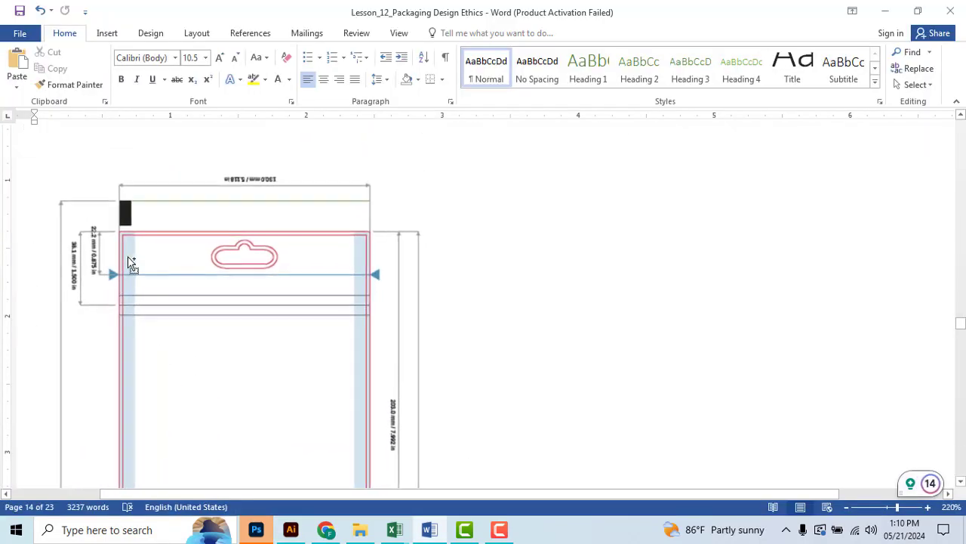
scroll(128, 256, "up", 3, "ctrl")
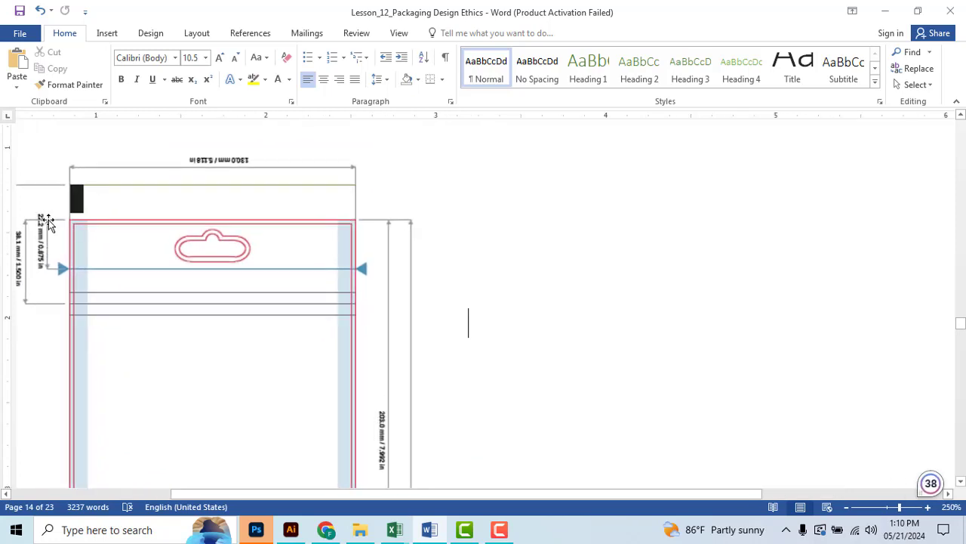
left_click_drag(240, 500, 189, 499)
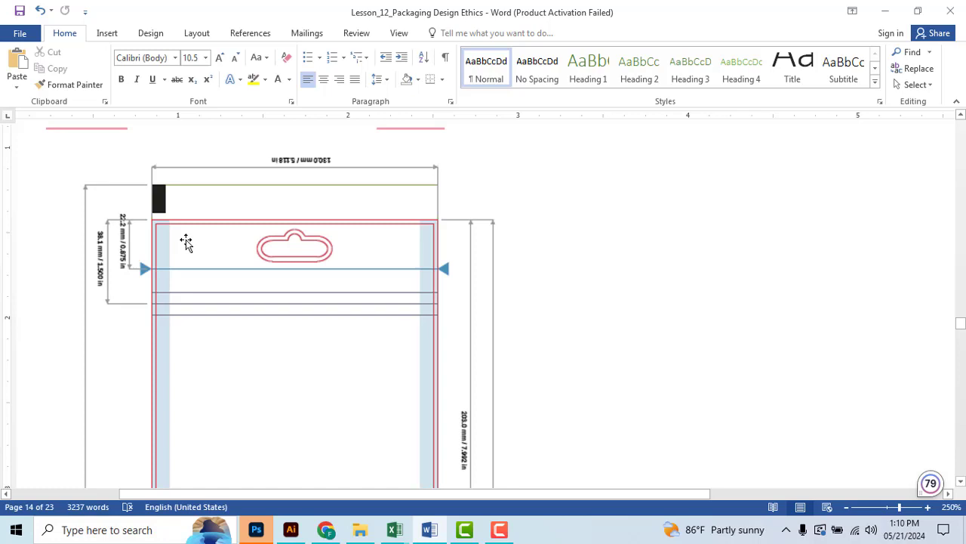
key("alt+Tab")
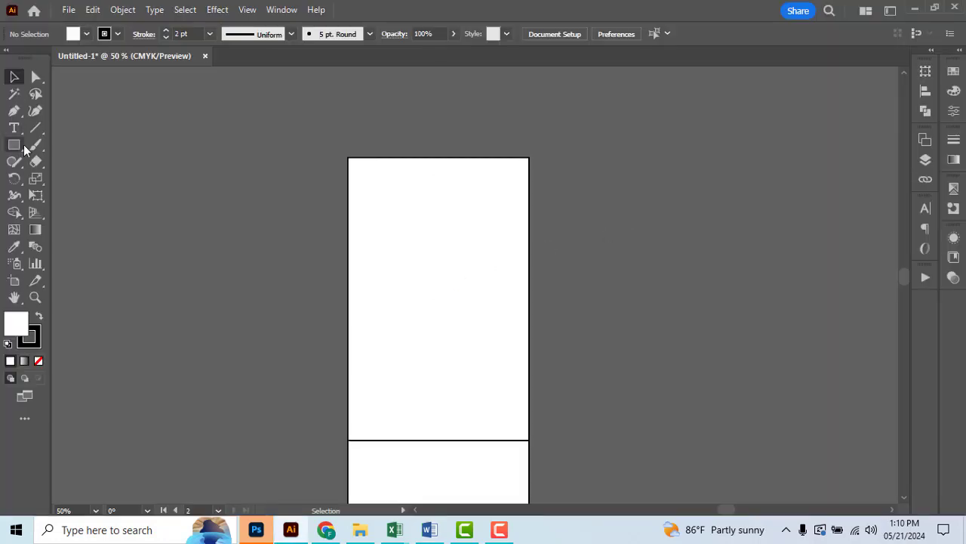
Step: Draw a strip rectangle across the upper panel's top and set its height to 22.2 mm
left_click(14, 145)
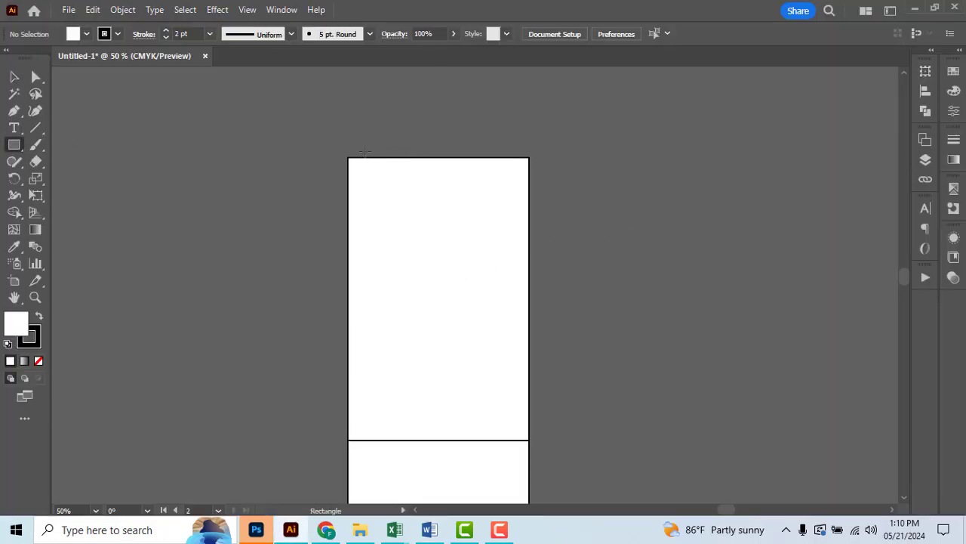
left_click_drag(348, 157, 530, 193)
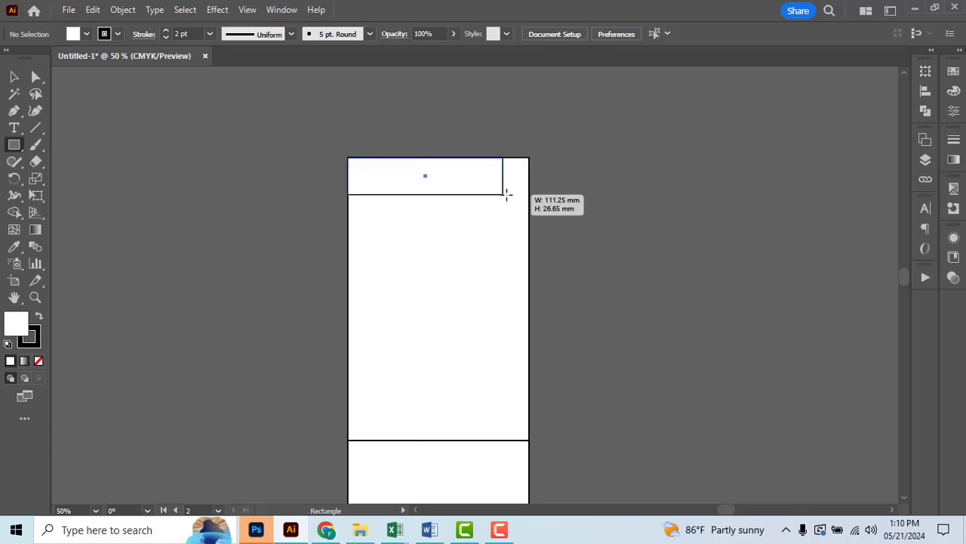
key("v")
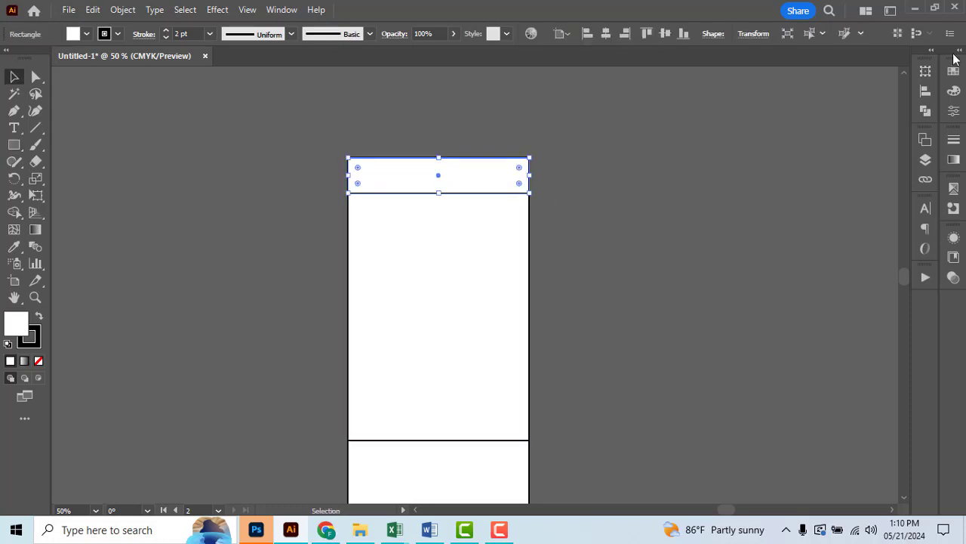
left_click(928, 72)
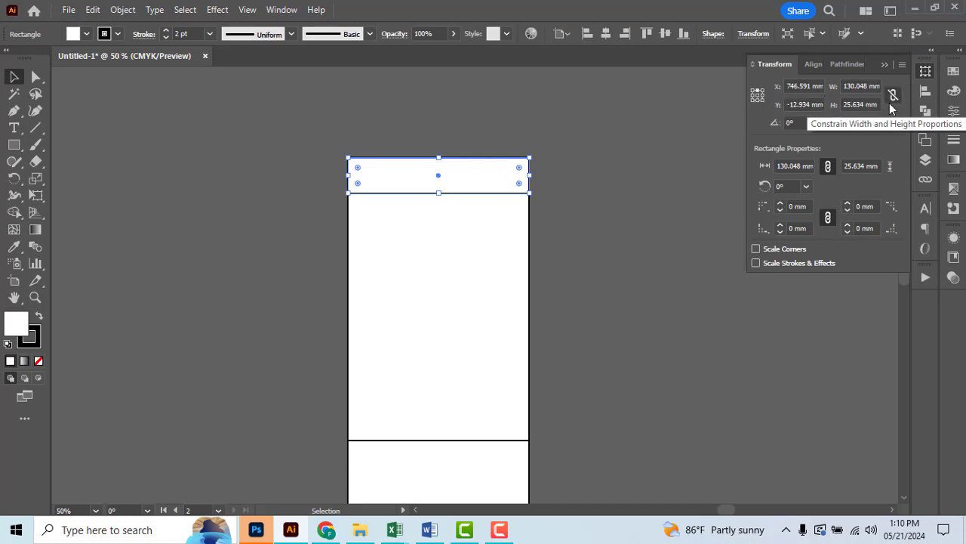
left_click(864, 104)
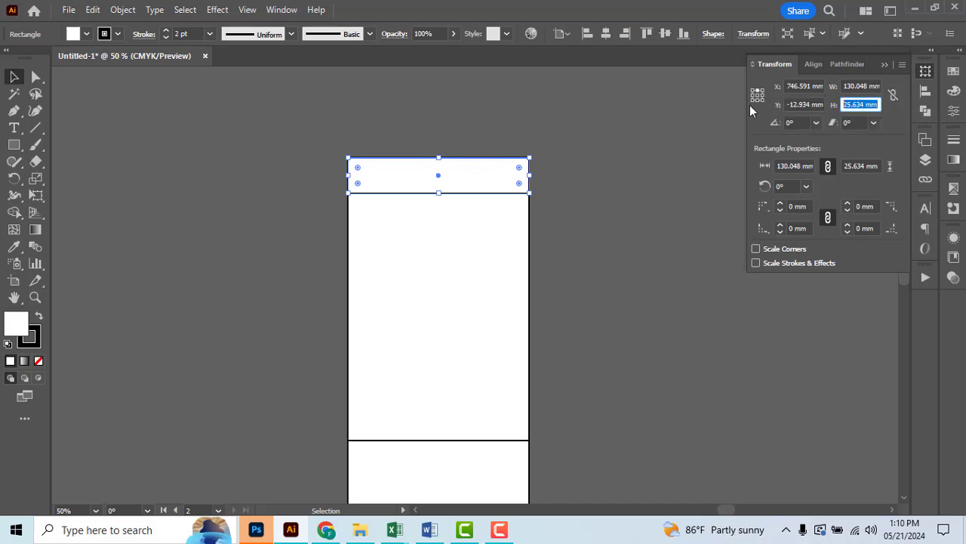
type("22.2")
key("Return")
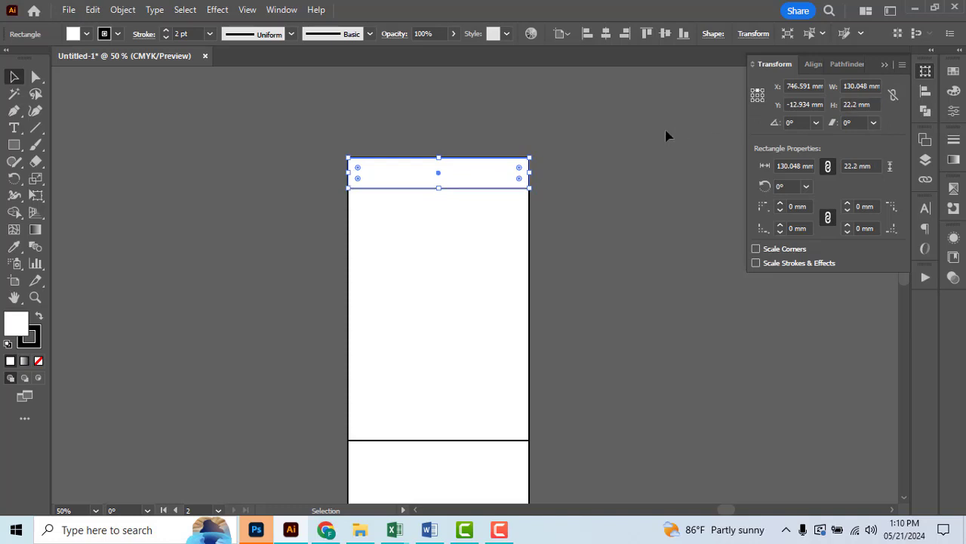
left_click(608, 170)
key("alt+Tab")
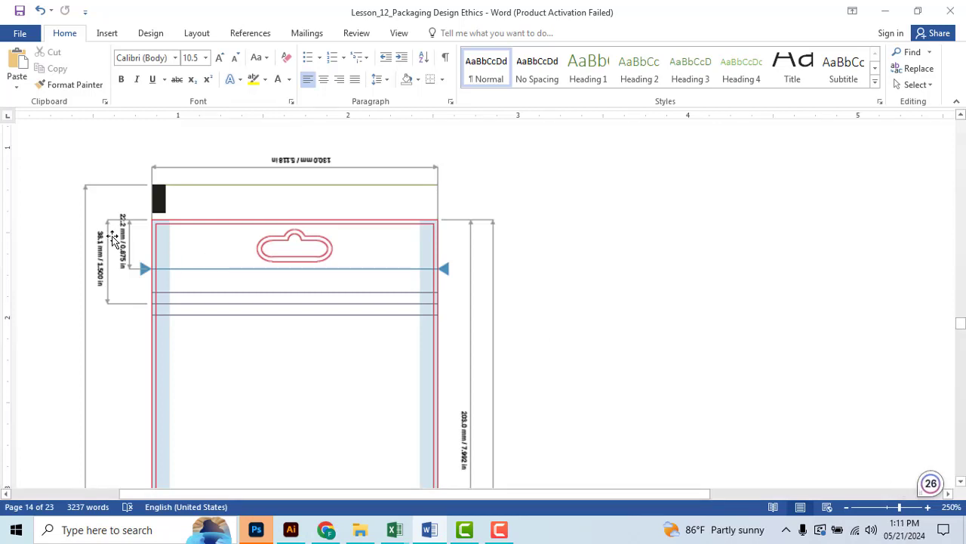
Step: Copy the top strip and paste a duplicate in front of it
key("alt+Tab")
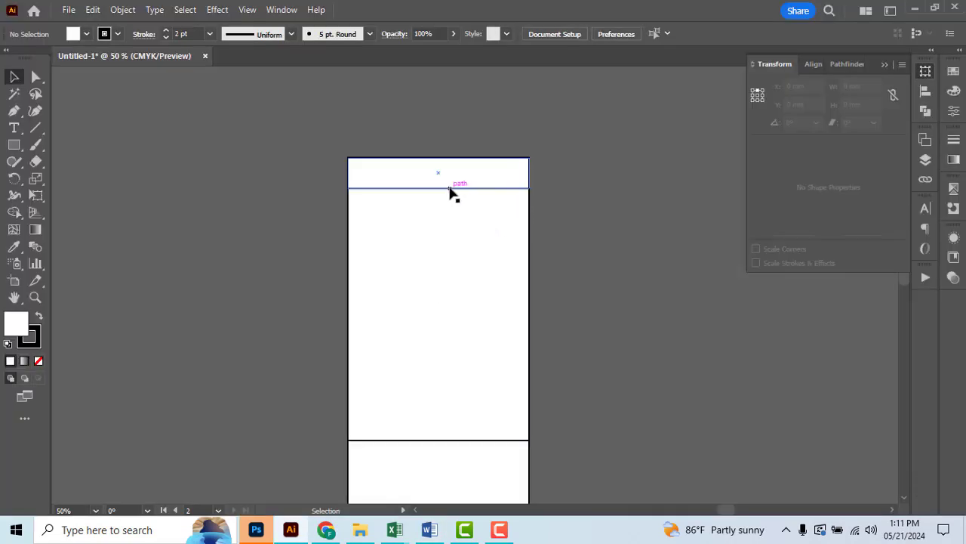
left_click(449, 190)
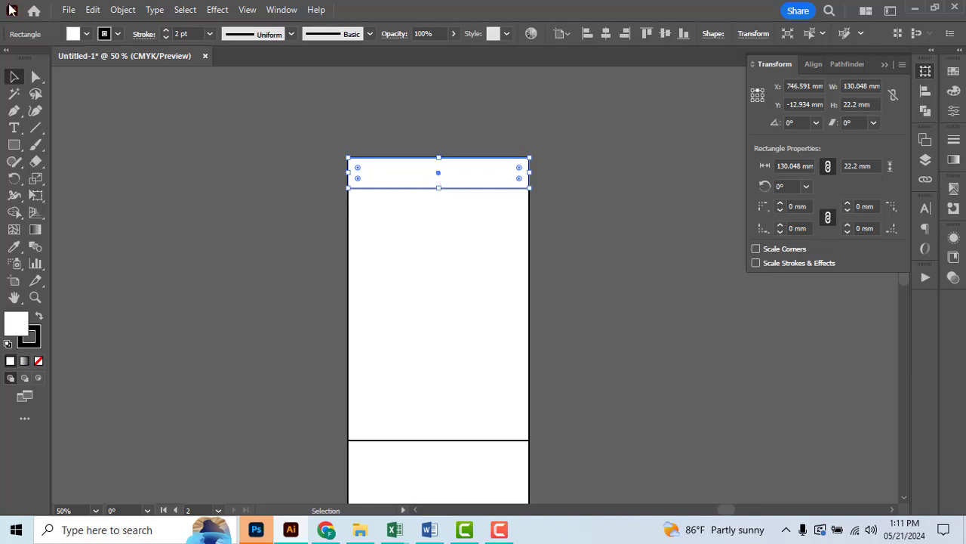
left_click(93, 10)
left_click(127, 78)
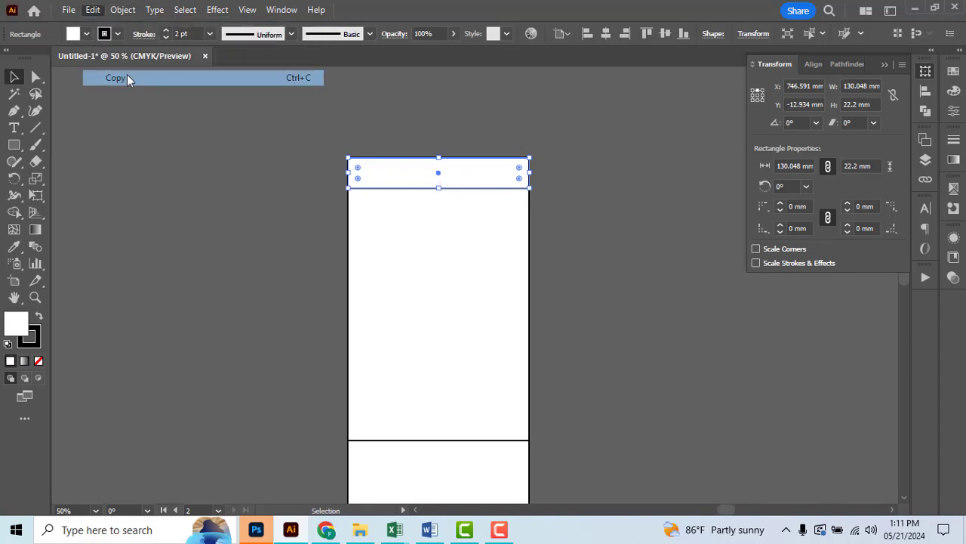
left_click(93, 10)
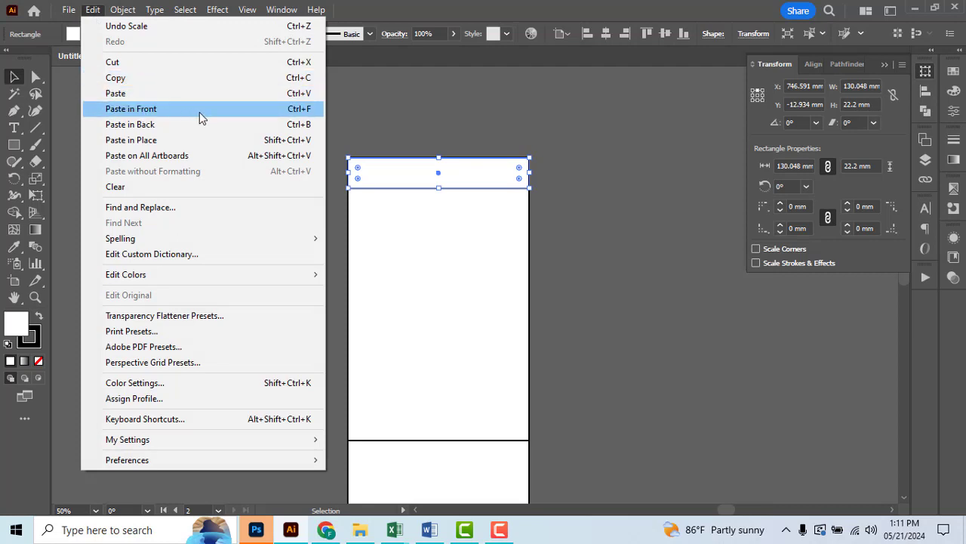
left_click(285, 110)
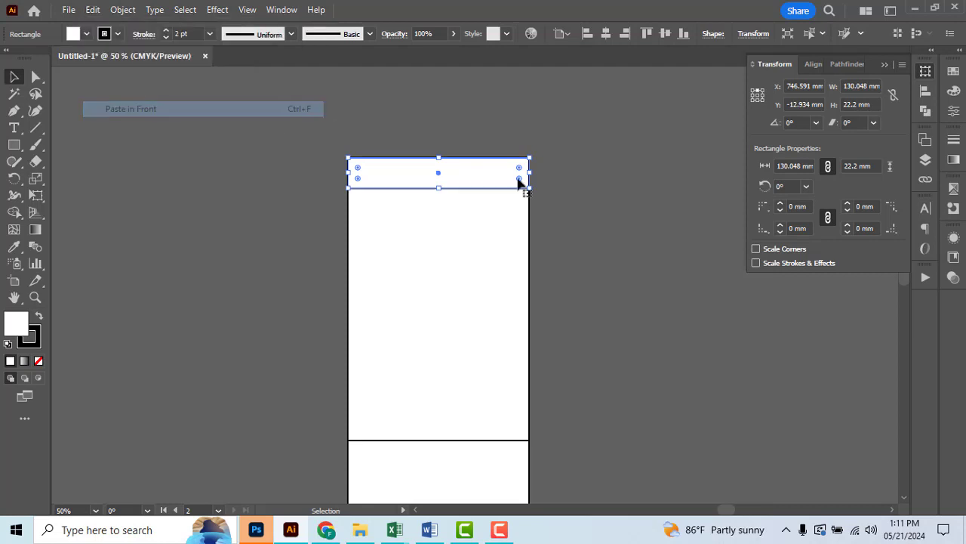
Step: Set the duplicate strip's height to 38.1 mm
left_click(873, 104)
type("3")
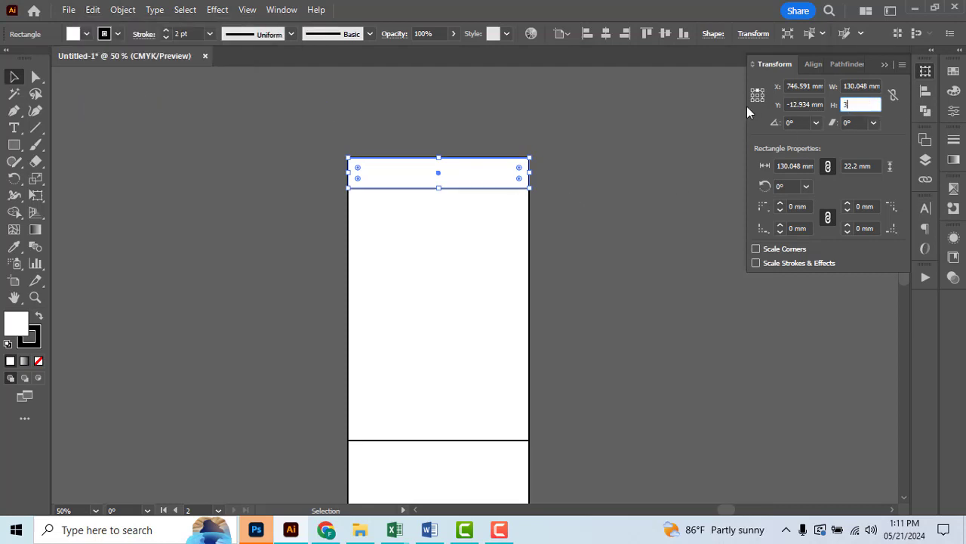
type("8.1")
key("Return")
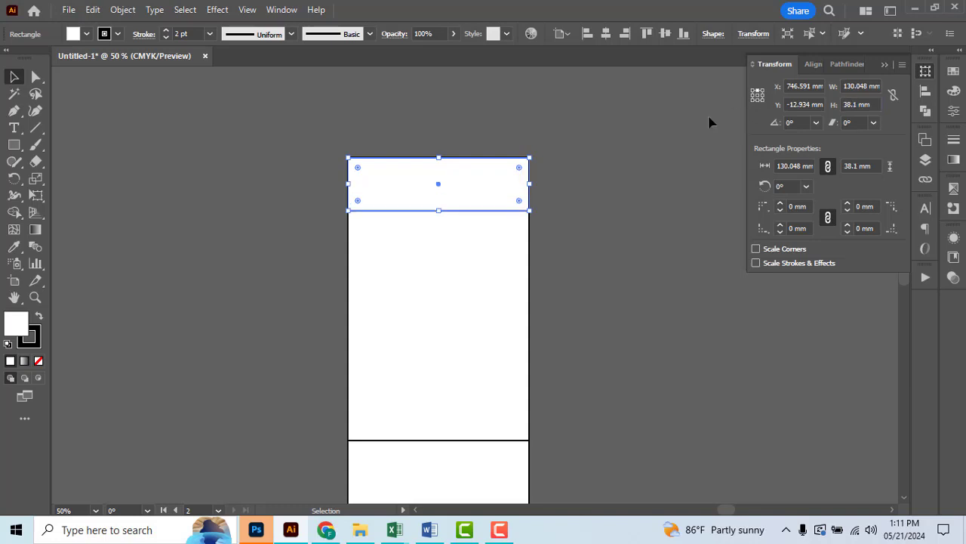
scroll(309, 154, "down", 1)
scroll(310, 155, "down", 2)
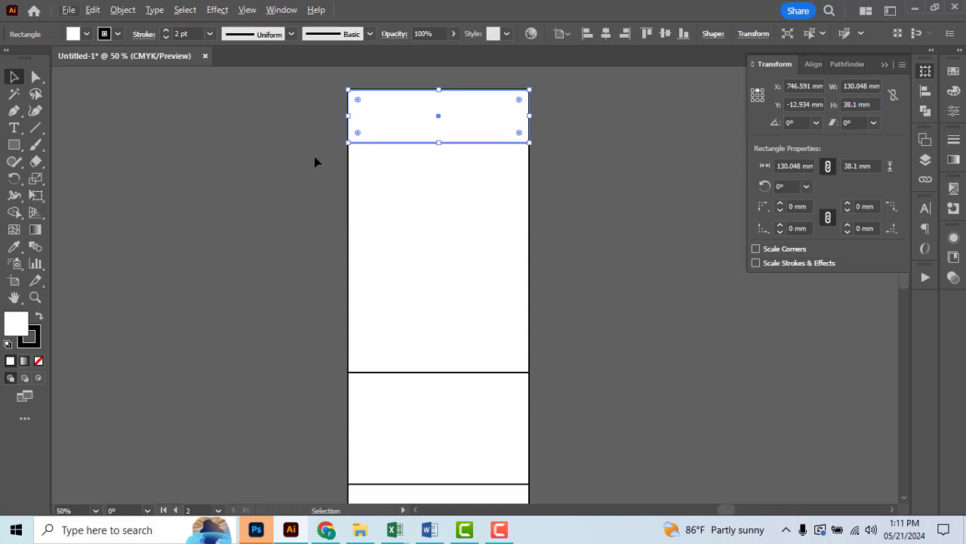
scroll(314, 157, "down", 1)
scroll(315, 151, "down", 1)
Step: Set the fill of all pouch rectangles to None
key("ctrl+a")
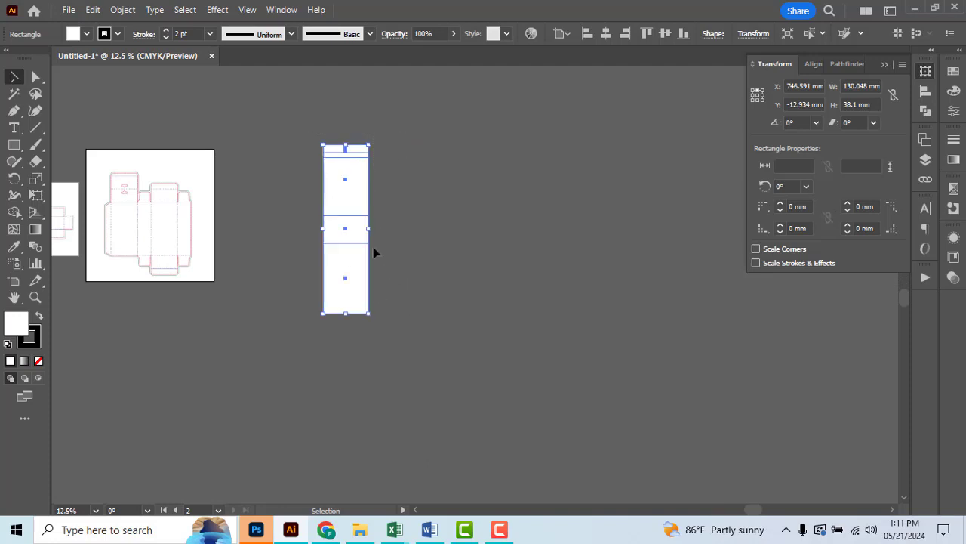
key("ctrl+equal")
left_click(88, 34)
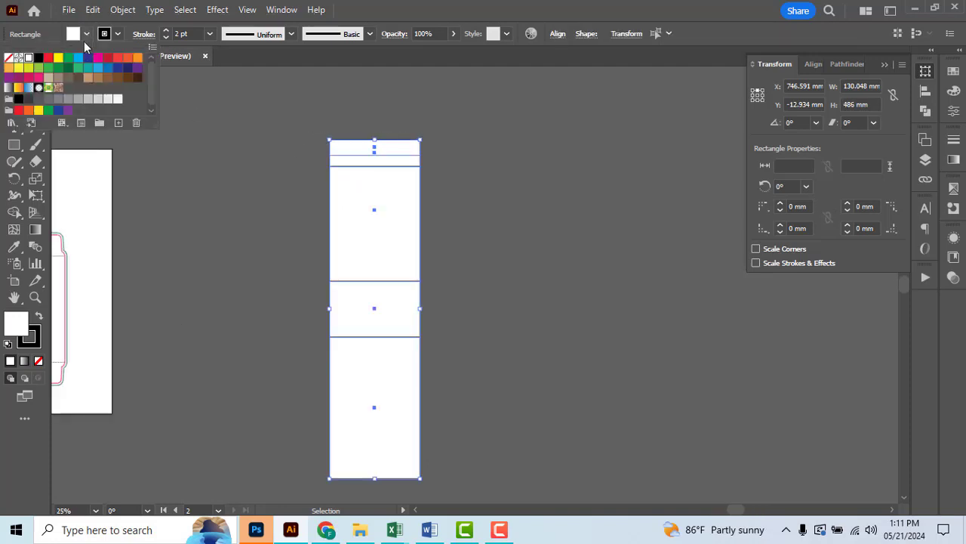
left_click(9, 59)
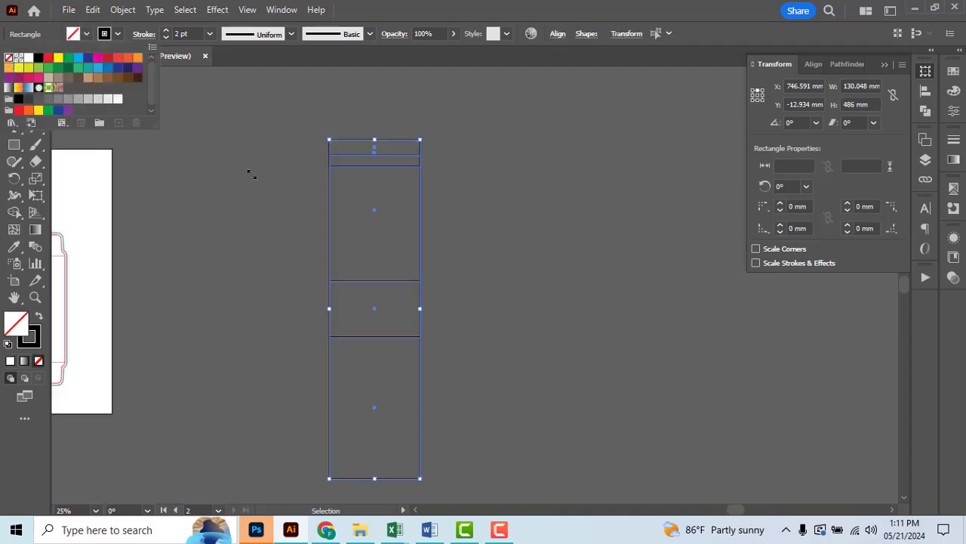
left_click(260, 177)
Step: Zoom in on the top two rectangles, then bring up the Word pouch reference
left_click(375, 155)
key("ctrl+equal")
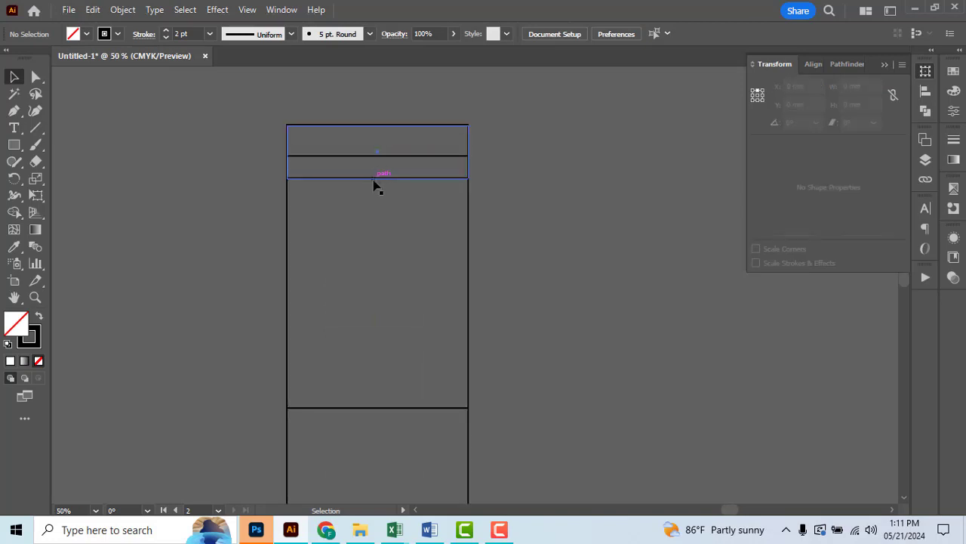
left_click(581, 223)
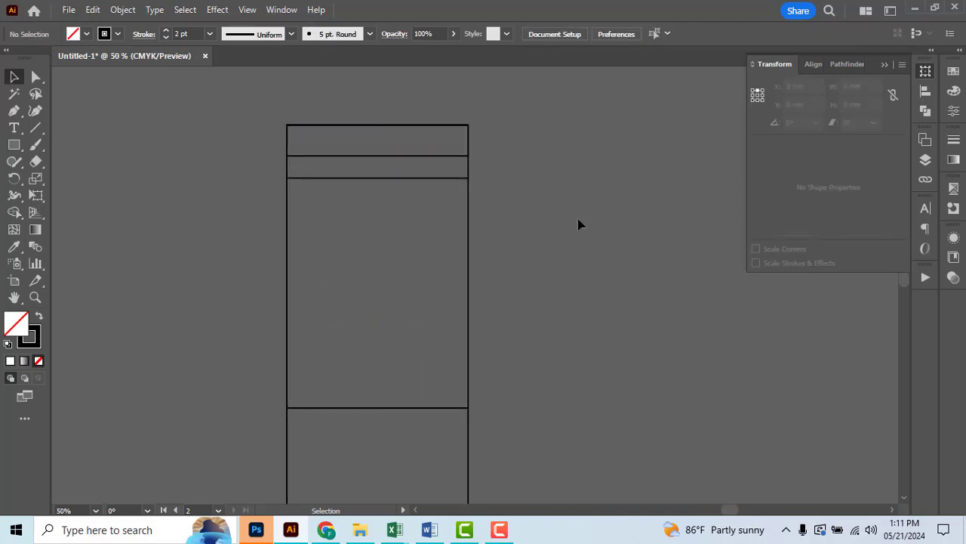
scroll(263, 130, "down", 1)
scroll(453, 185, "left", 2)
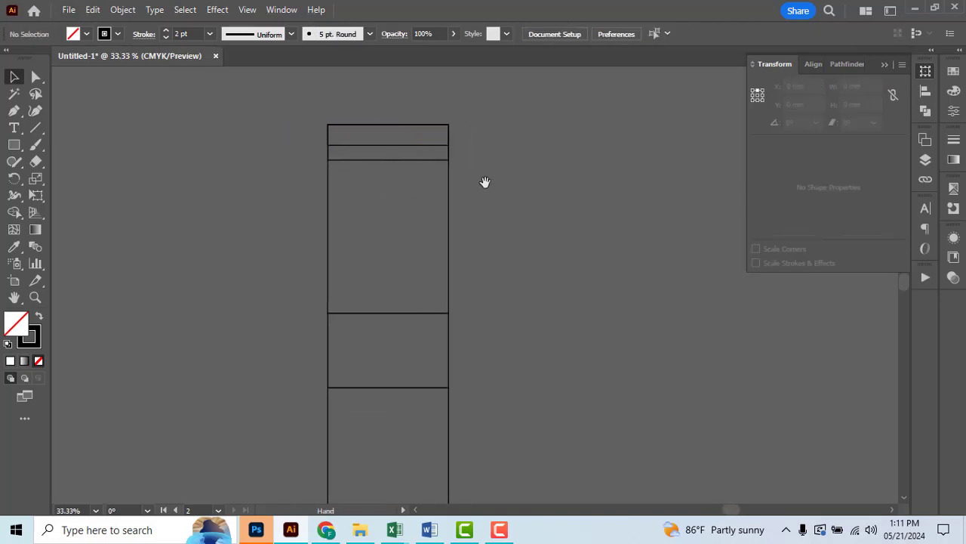
scroll(486, 184, "down", 1)
scroll(485, 181, "down", 1)
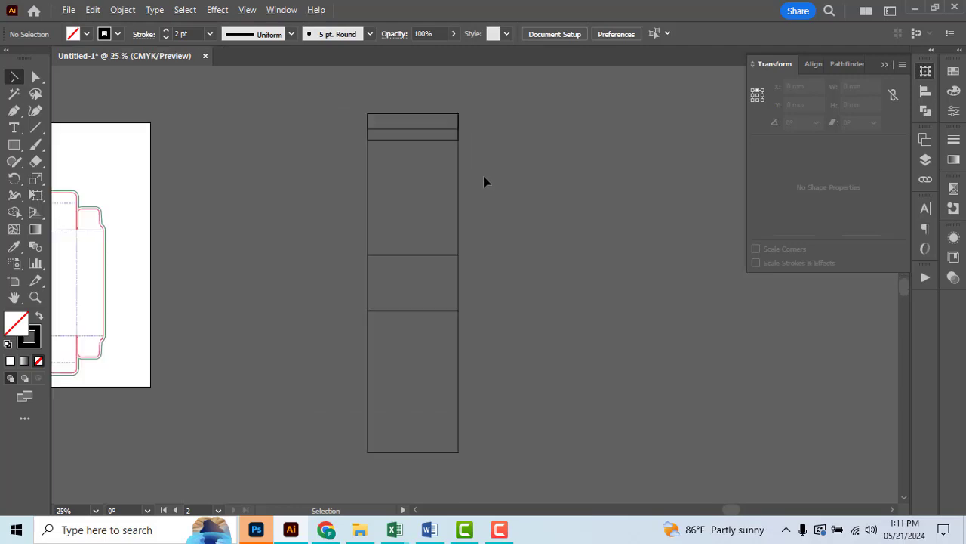
key("alt+Tab")
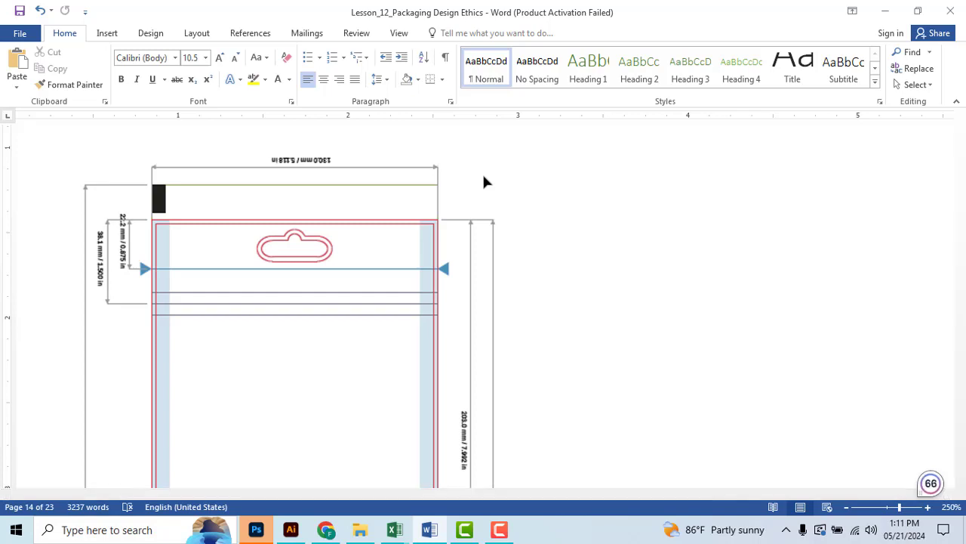
Step: Draw a full-width horizontal line across the upper pouch section
key("alt+Tab")
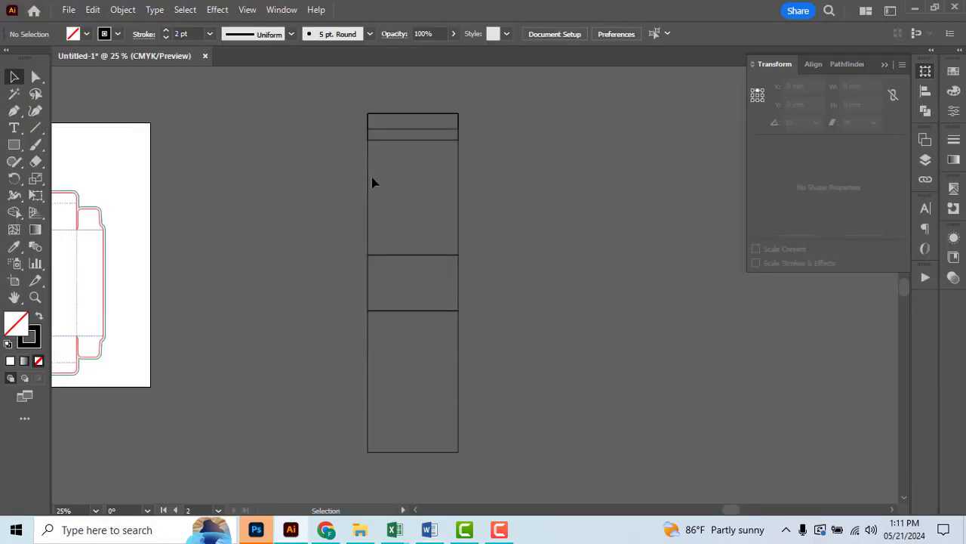
scroll(427, 129, "up", 1, "alt")
scroll(429, 133, "up", 2, "alt")
scroll(414, 183, "up", 2, "alt")
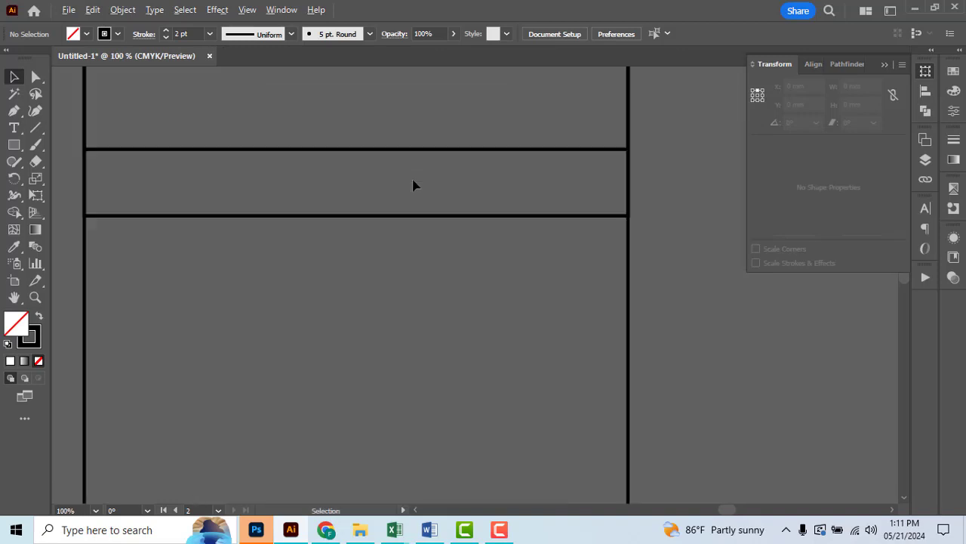
left_click(36, 128)
scroll(312, 232, "down", 1, "alt")
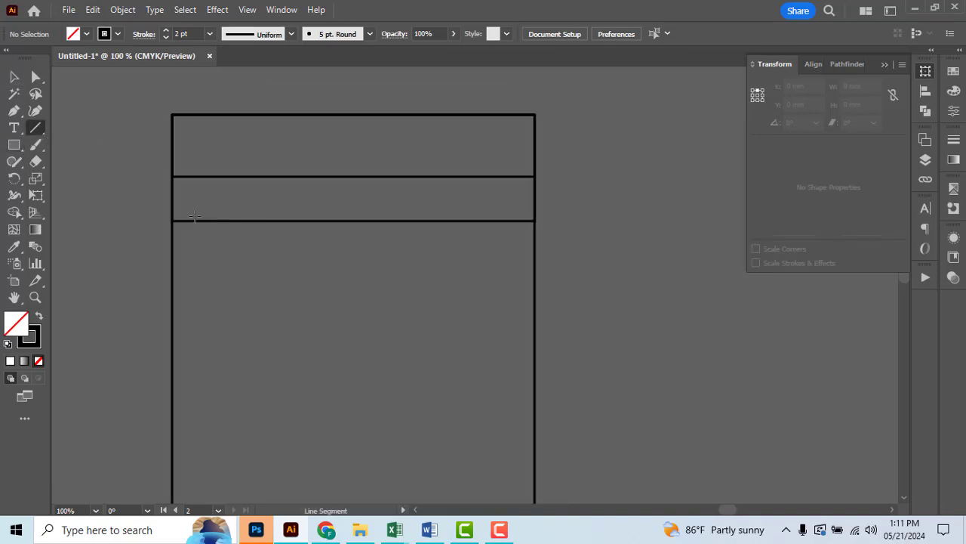
left_click_drag(172, 208, 535, 208)
Step: Alt-drag a copy of the line 9.4 mm below the original
key("v")
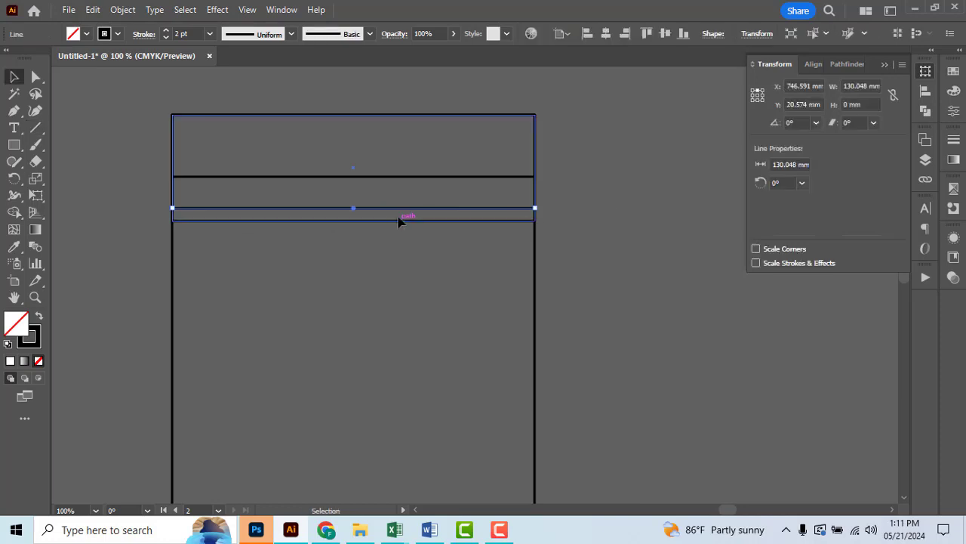
left_click_drag(400, 215, 401, 236, "alt")
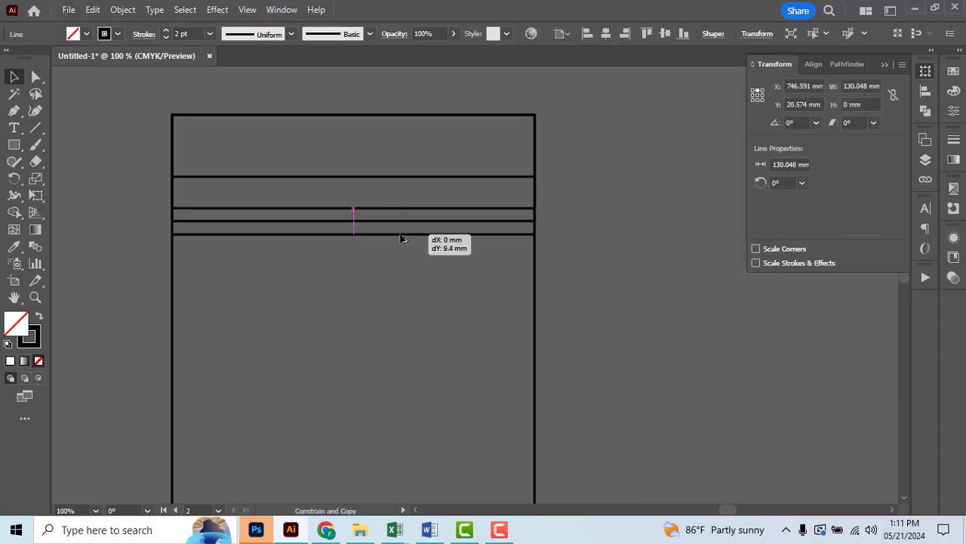
left_click(450, 238)
scroll(460, 240, "down", 2, "alt")
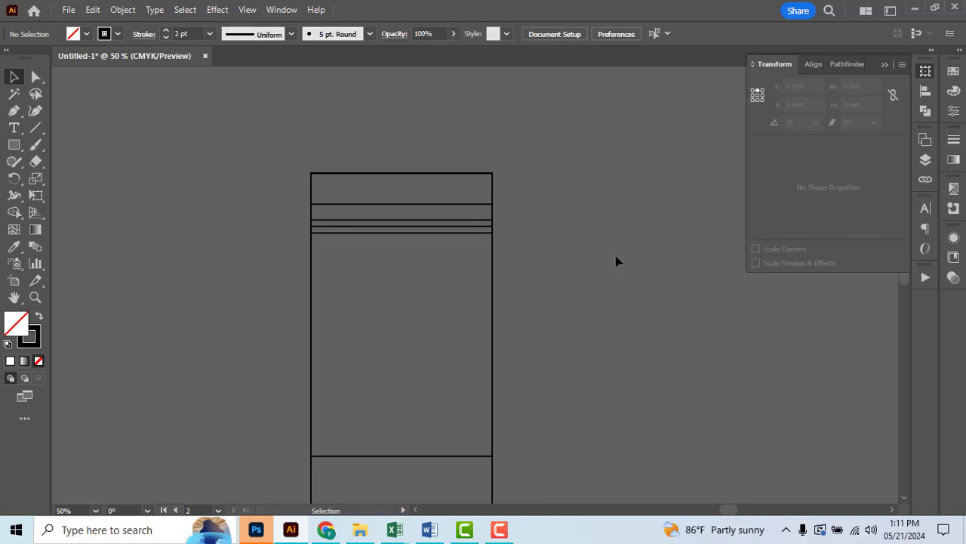
scroll(356, 170, "down", 1, "alt")
scroll(358, 176, "down", 1, "alt")
scroll(480, 238, "down", 1, "alt")
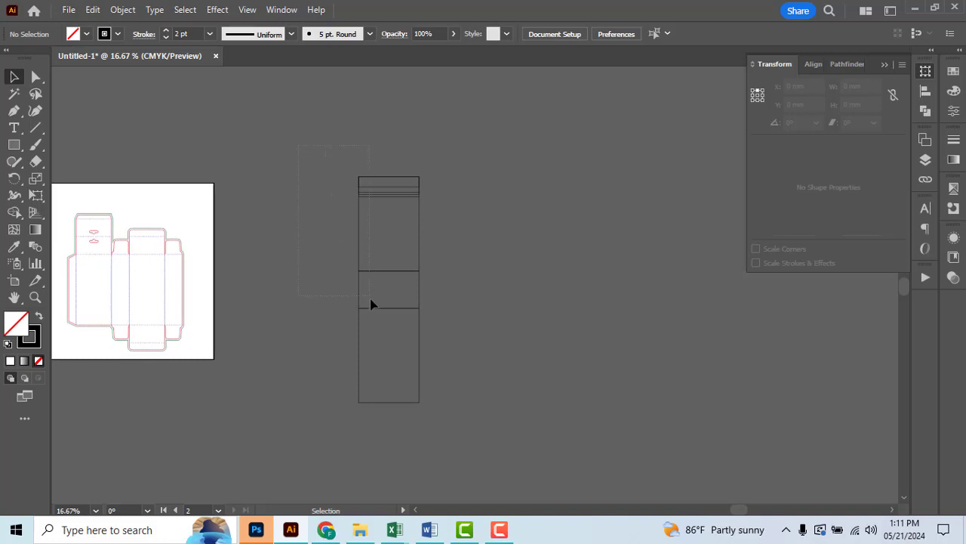
Step: Try merging the pouch paths with Pathfinder Unite, then undo the merge
left_click_drag(298, 146, 426, 391)
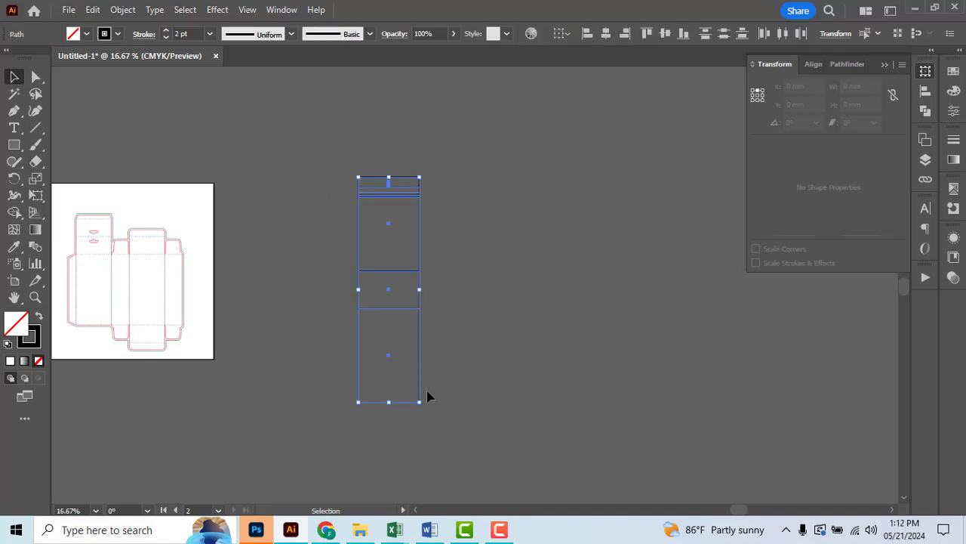
left_click(924, 111)
left_click(760, 102)
left_click(557, 234)
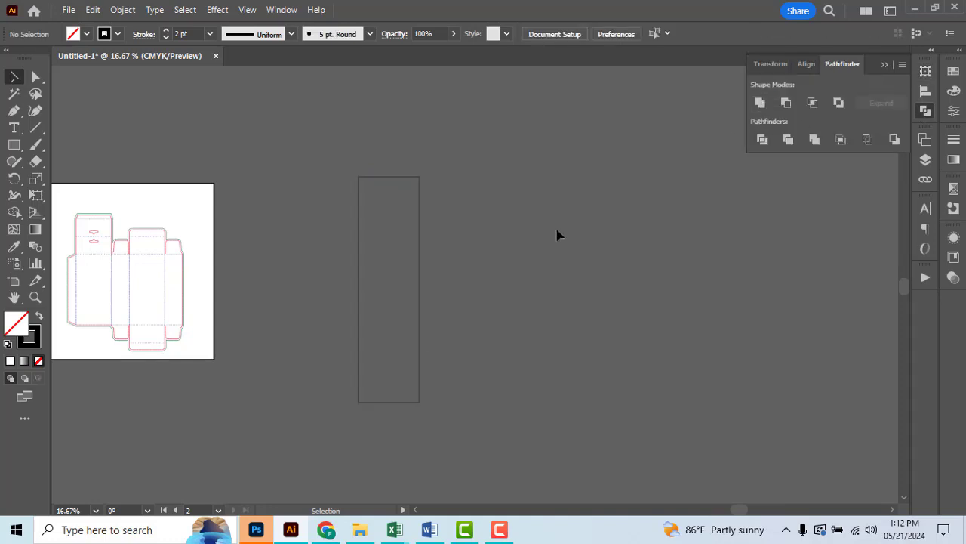
key("ctrl+z")
left_click(549, 337)
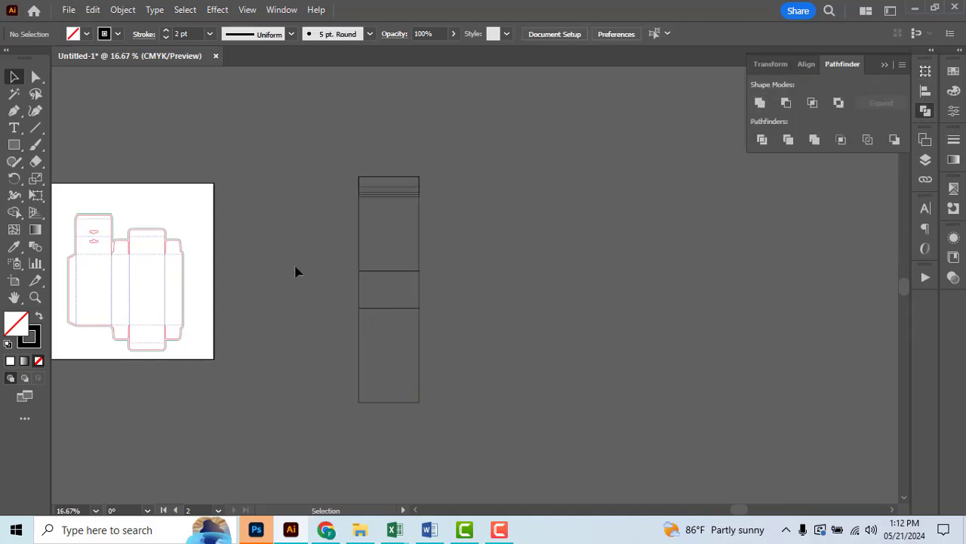
Step: Draw Artboard 3 around the pouch and select all its paths
left_click(13, 280)
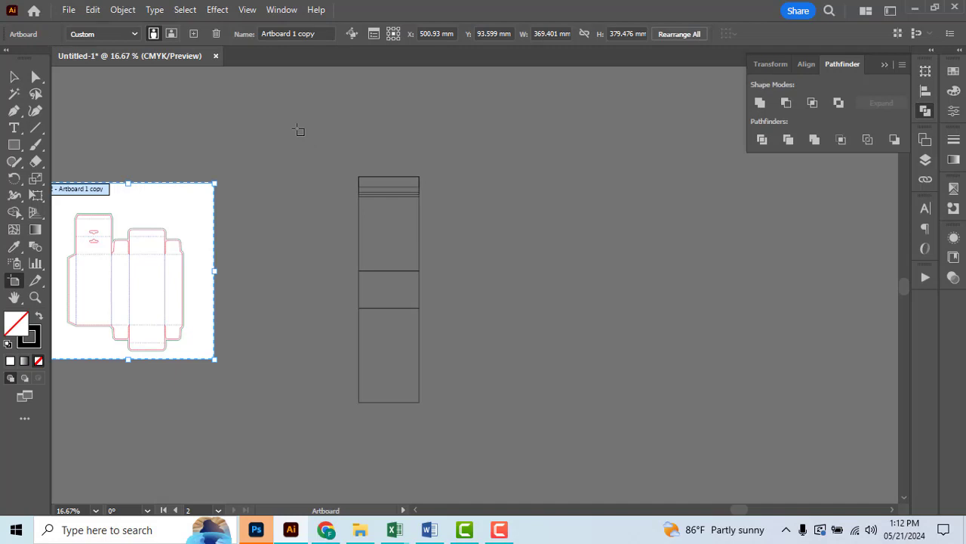
mouse_move(295, 118)
left_mouse_down()
mouse_move(473, 439)
mouse_move(483, 437)
left_mouse_up()
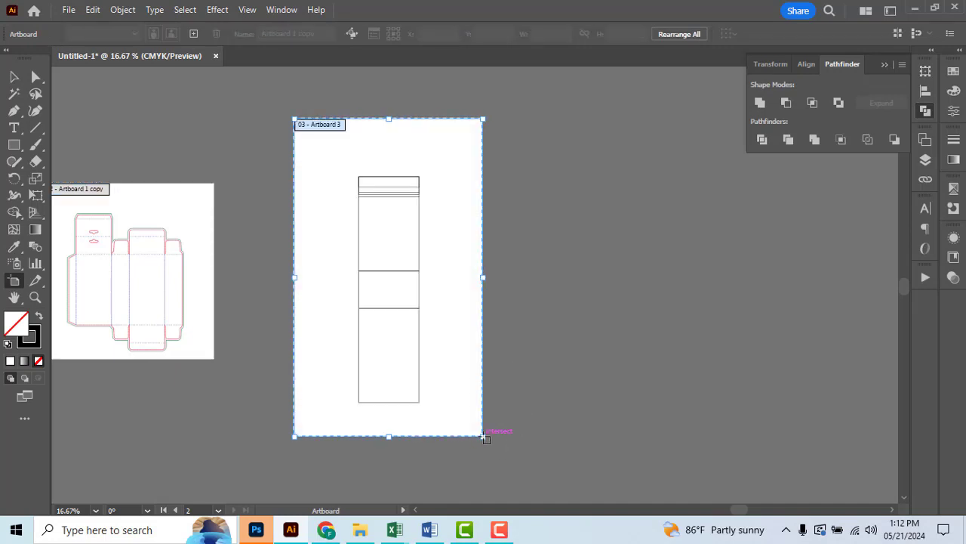
left_click(15, 77)
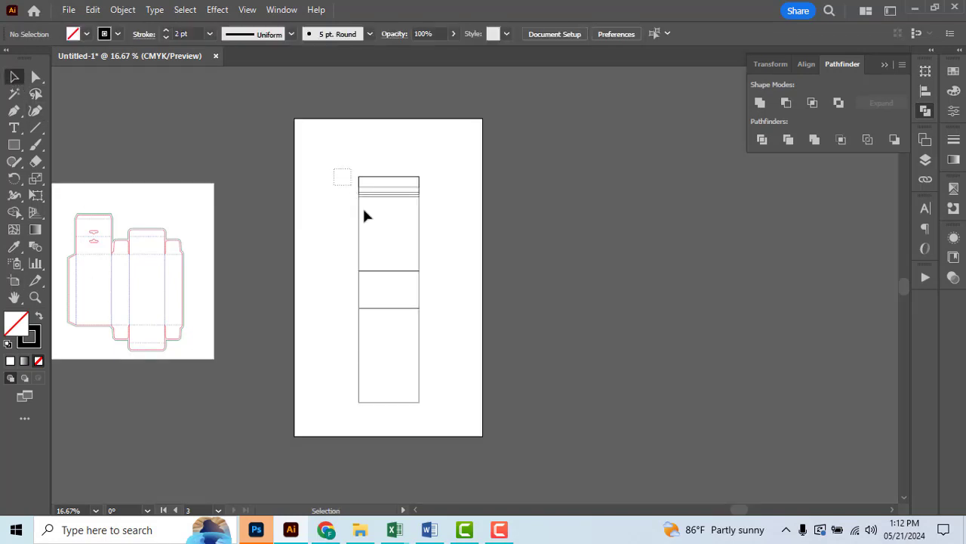
left_click_drag(436, 355, 446, 385)
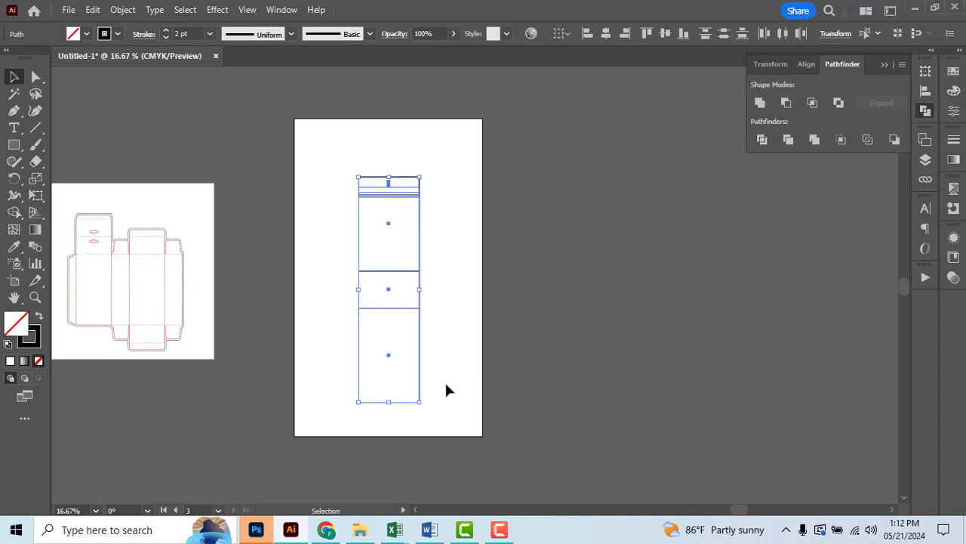
Step: Group the pouch paths and paste a copy of the group in front
left_click(122, 9)
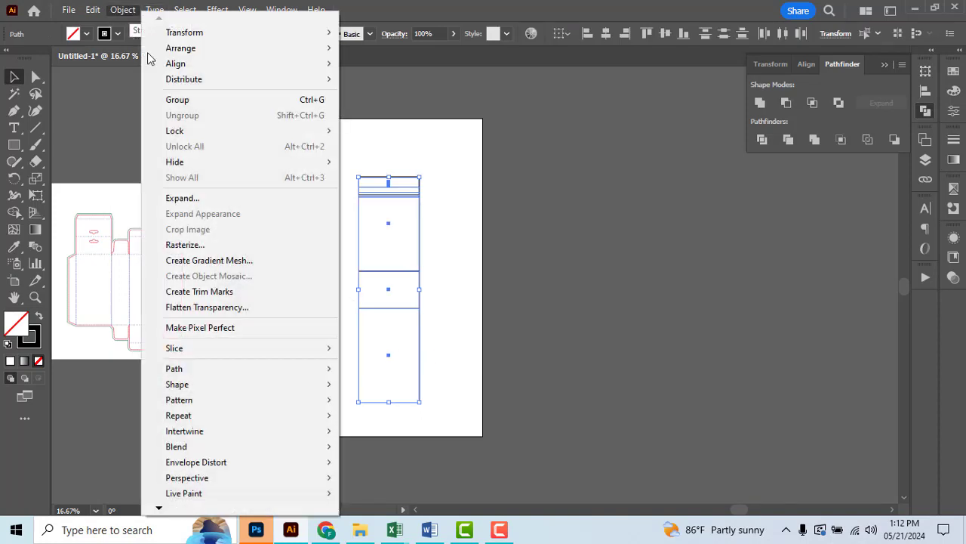
left_click(202, 105)
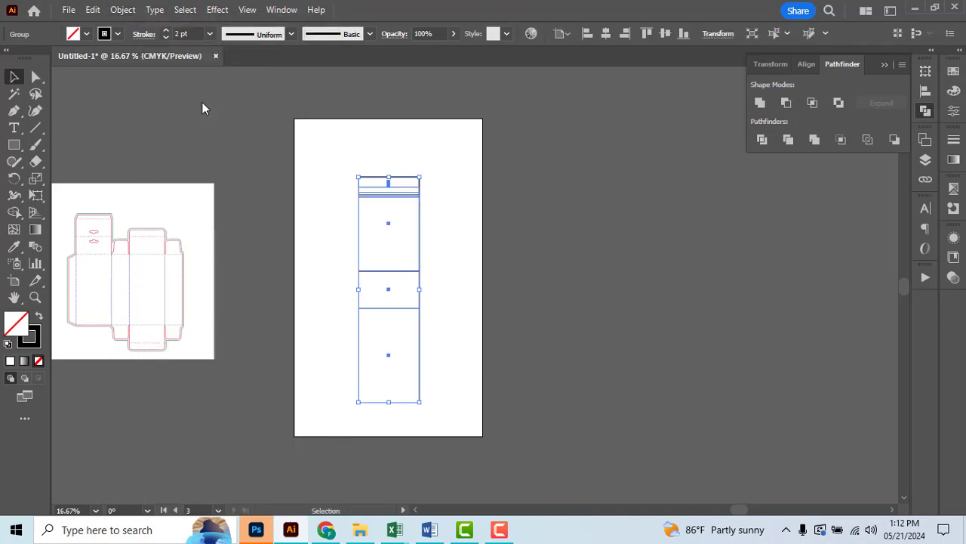
left_click(92, 10)
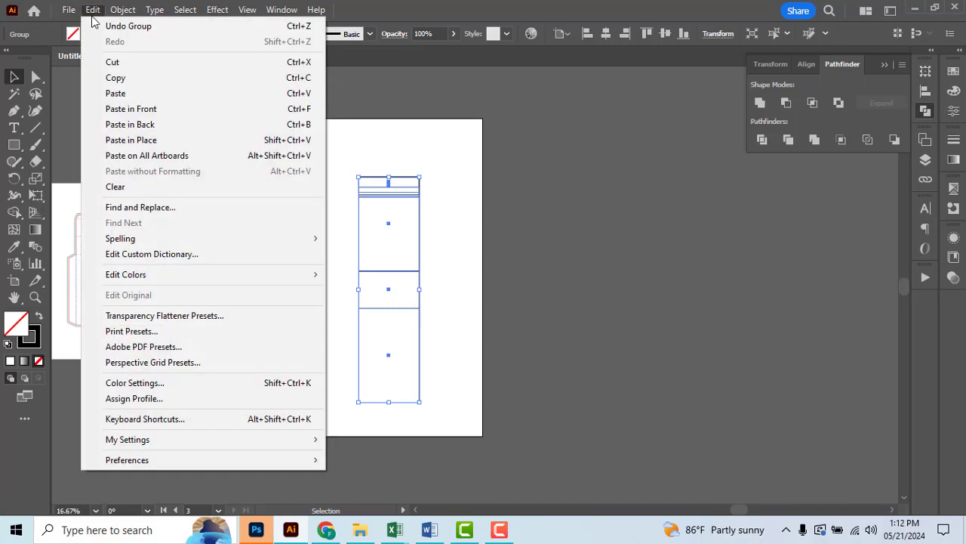
left_click(115, 79)
left_click(92, 10)
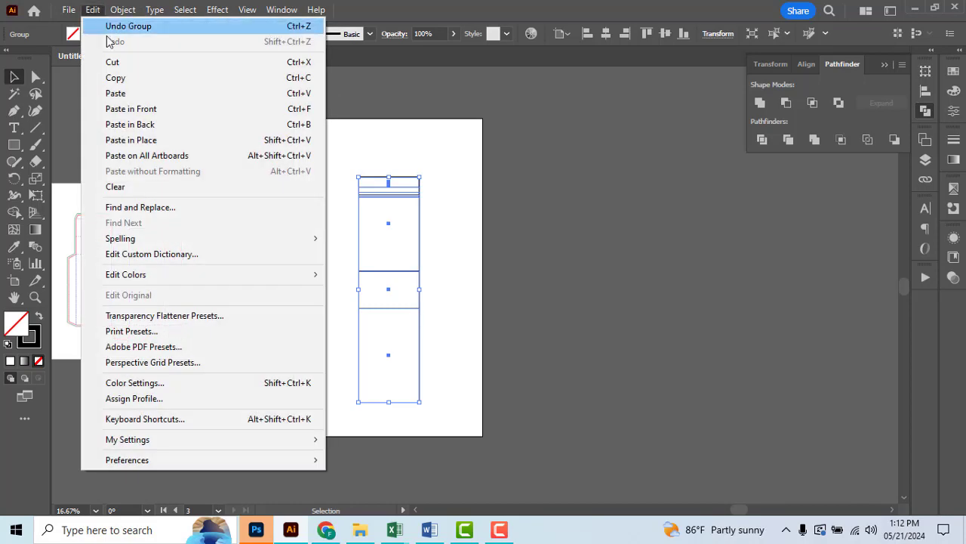
left_click(173, 114)
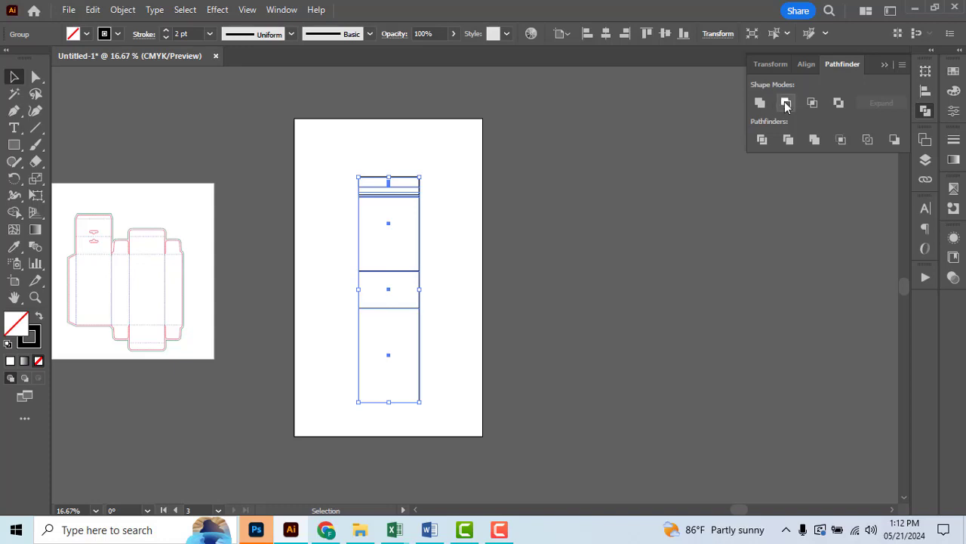
Step: Unite the pasted copy into one outline and give it a CMYK Red stroke
left_click(760, 103)
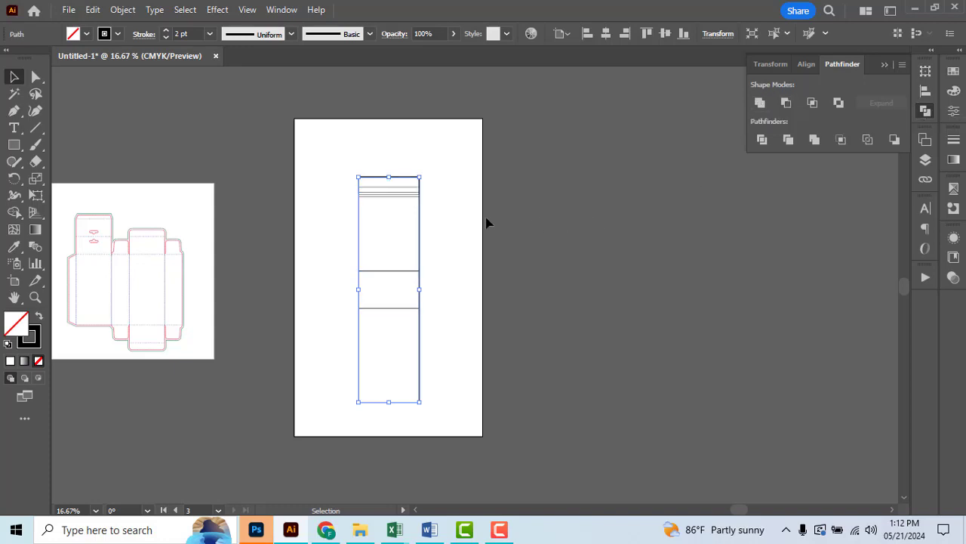
left_click(118, 33)
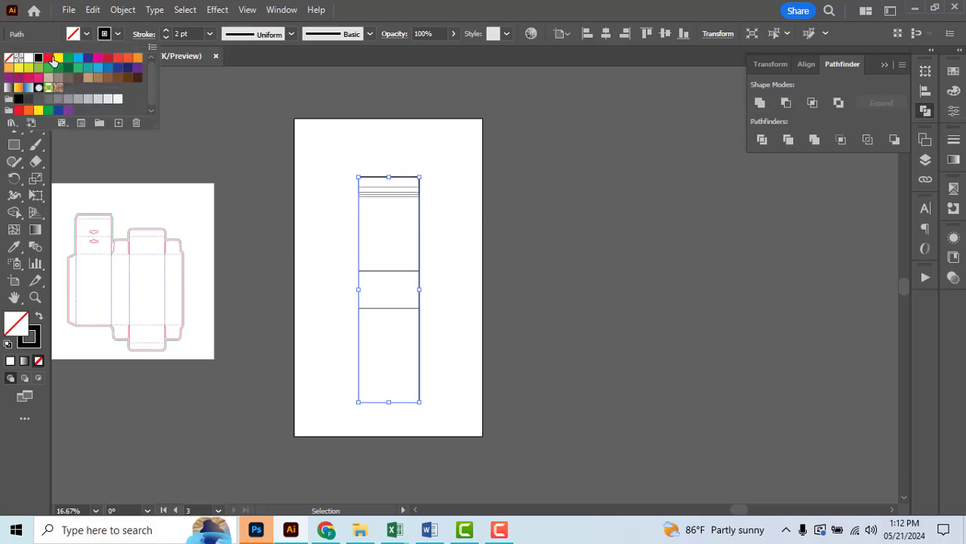
left_click(50, 60)
left_click(490, 236)
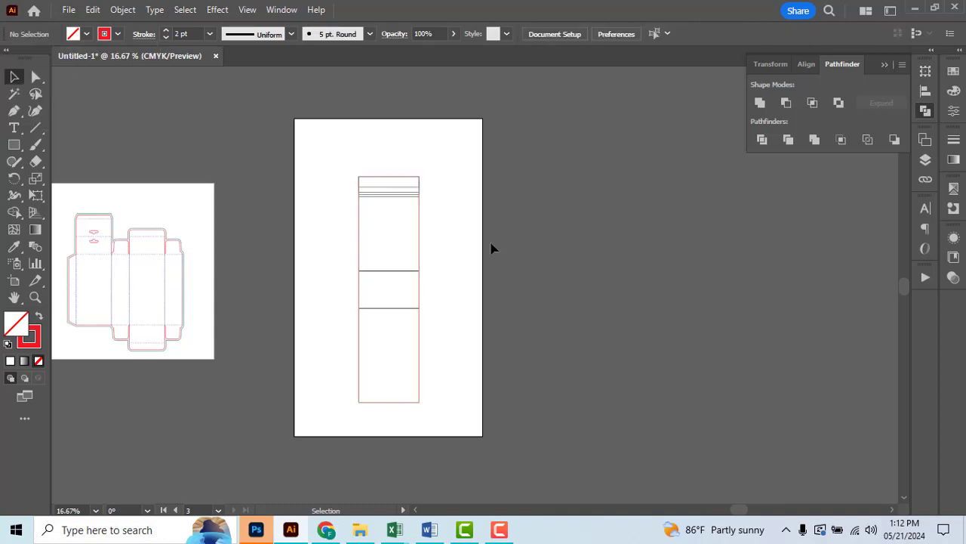
scroll(405, 195, "up", 1)
left_click(424, 220)
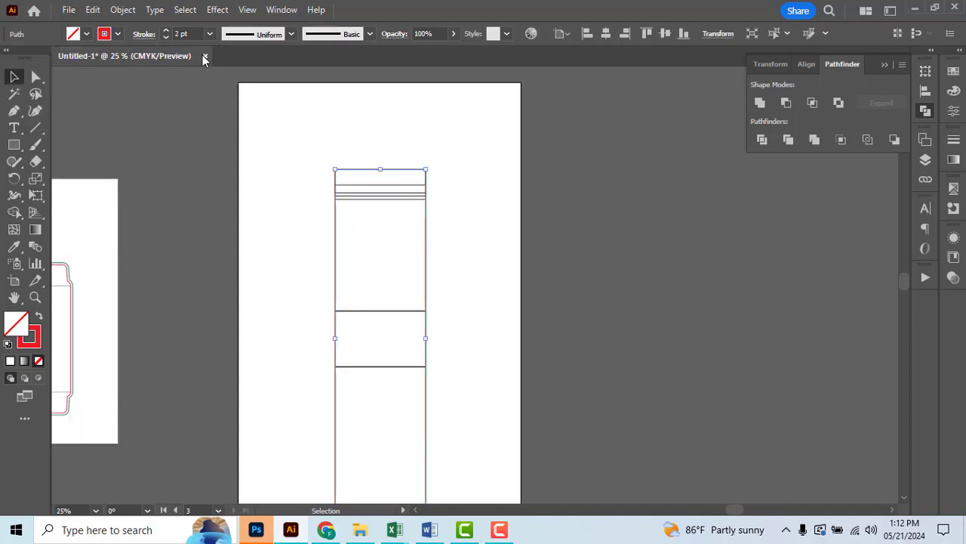
left_click(264, 113)
left_click(337, 240)
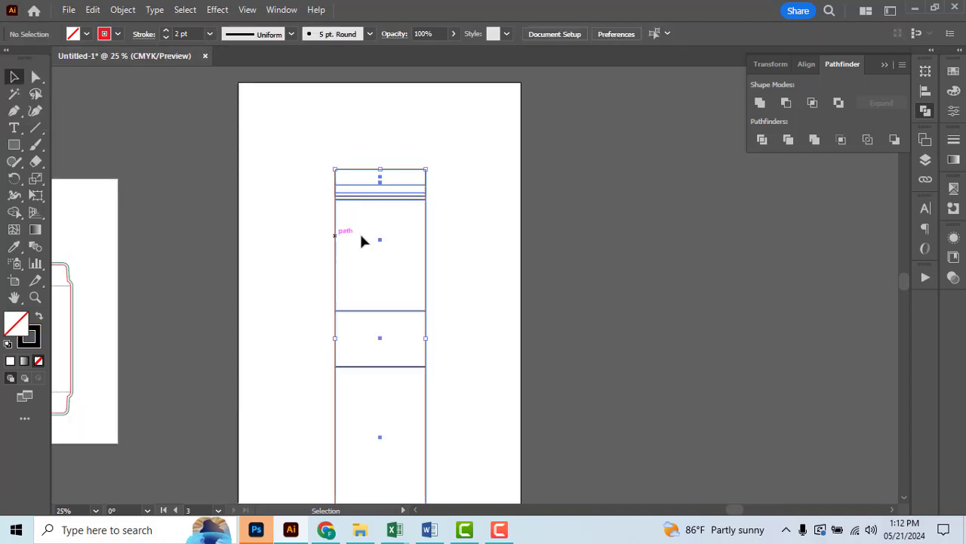
left_click(428, 219)
scroll(423, 200, "down", 1)
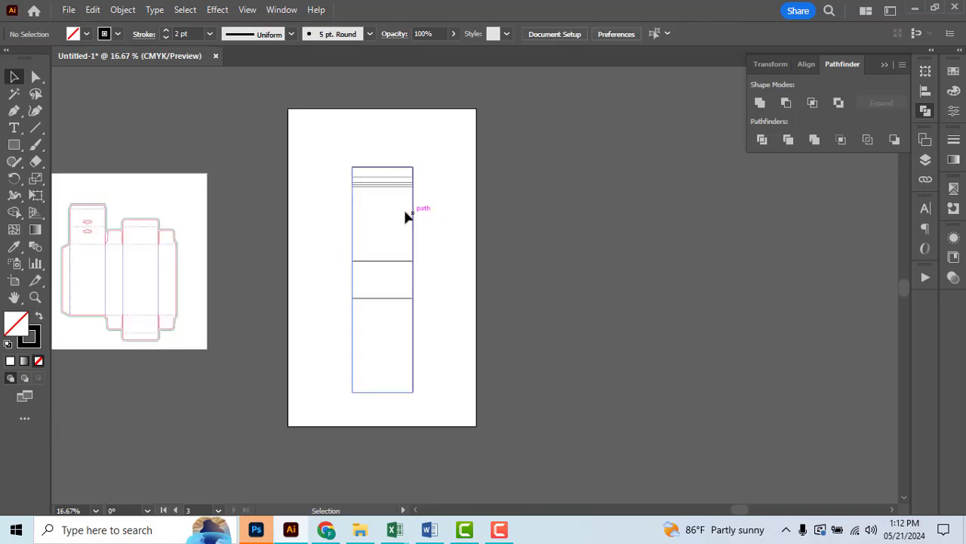
scroll(437, 219, "up", 1)
key("alt+Tab")
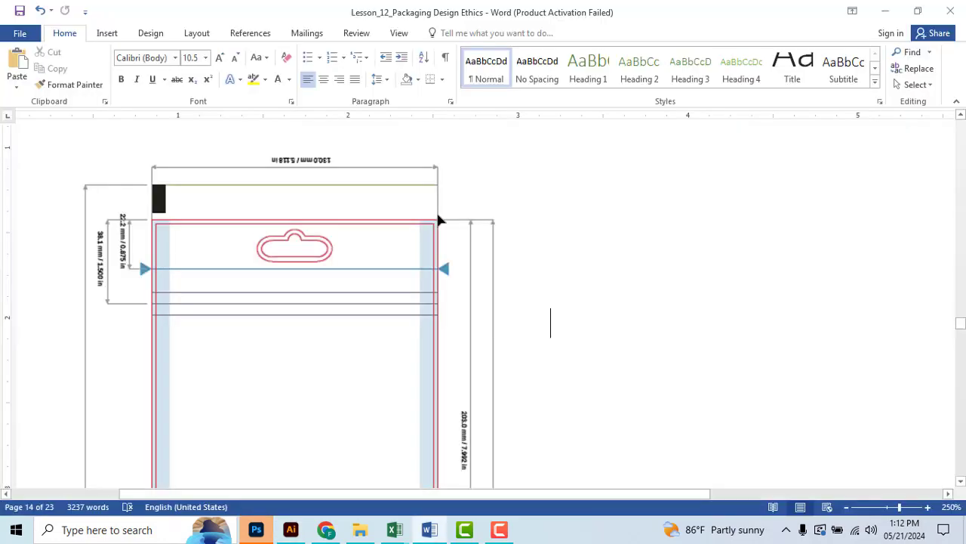
scroll(439, 217, "down", 5)
scroll(427, 224, "up", 2)
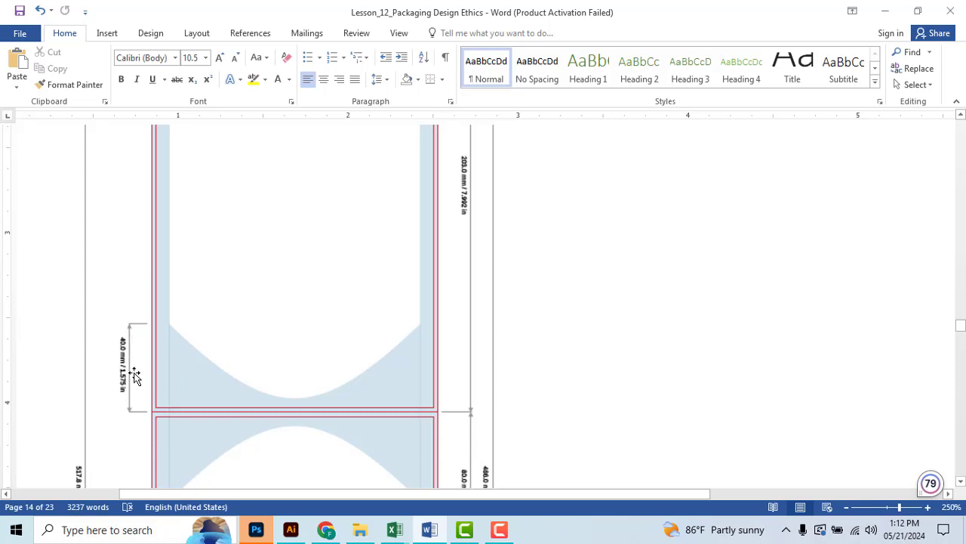
key("alt+Tab")
scroll(421, 226, "up", 1)
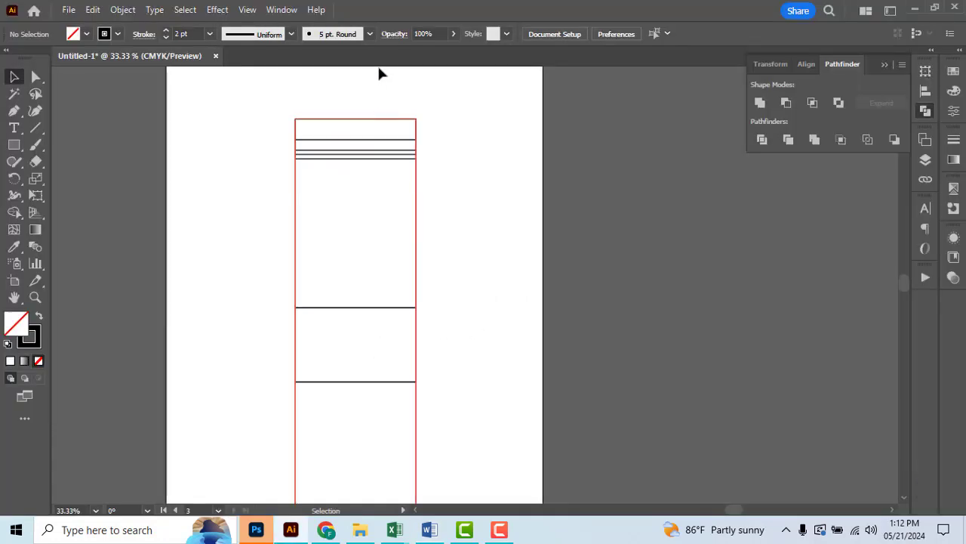
Step: Show rulers, test-place and delete a horizontal guide, then bring up Word's pouch diagram
left_click(248, 10)
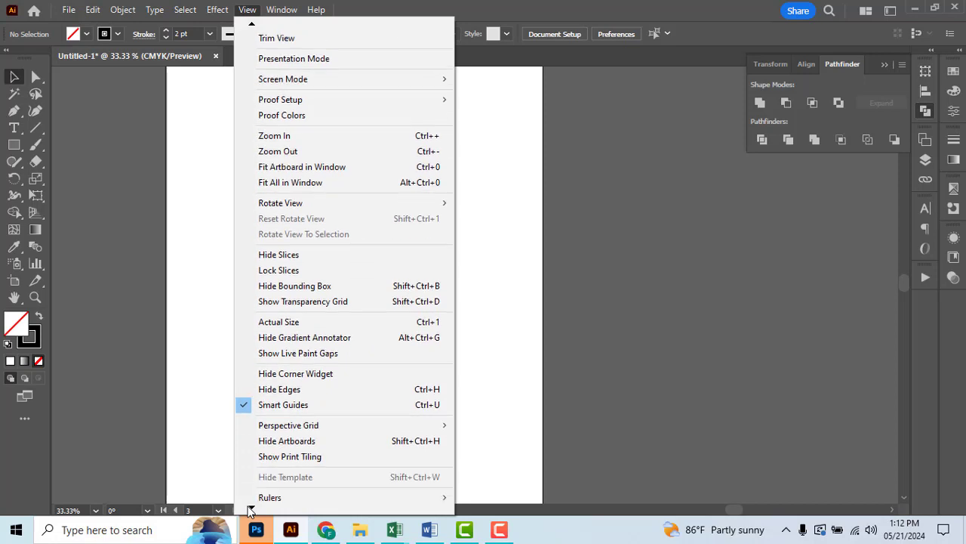
mouse_move(270, 477)
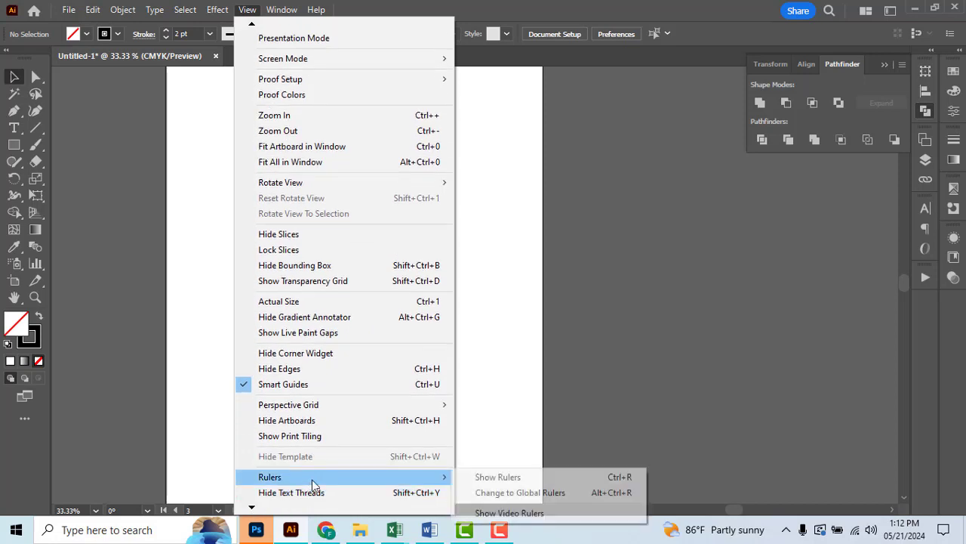
left_click(536, 481)
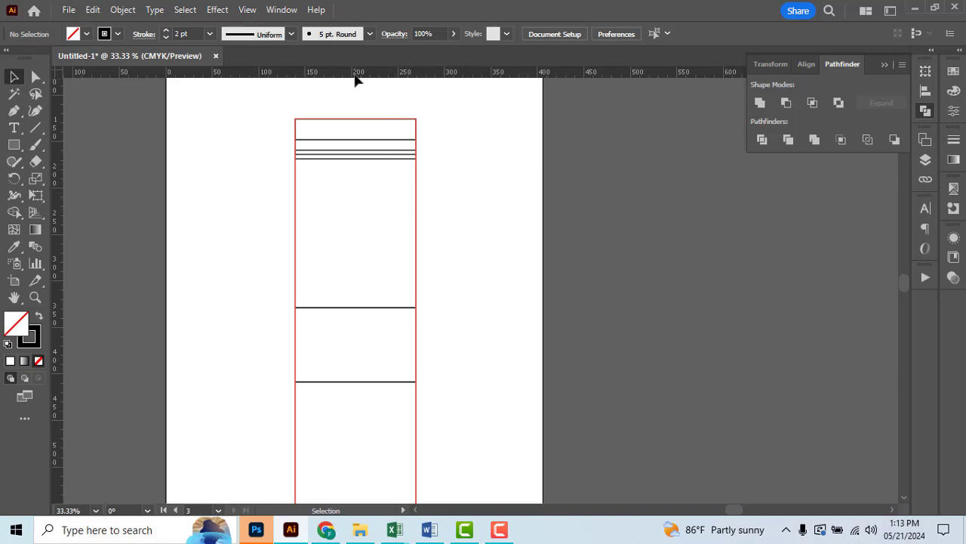
left_click_drag(357, 94, 353, 307)
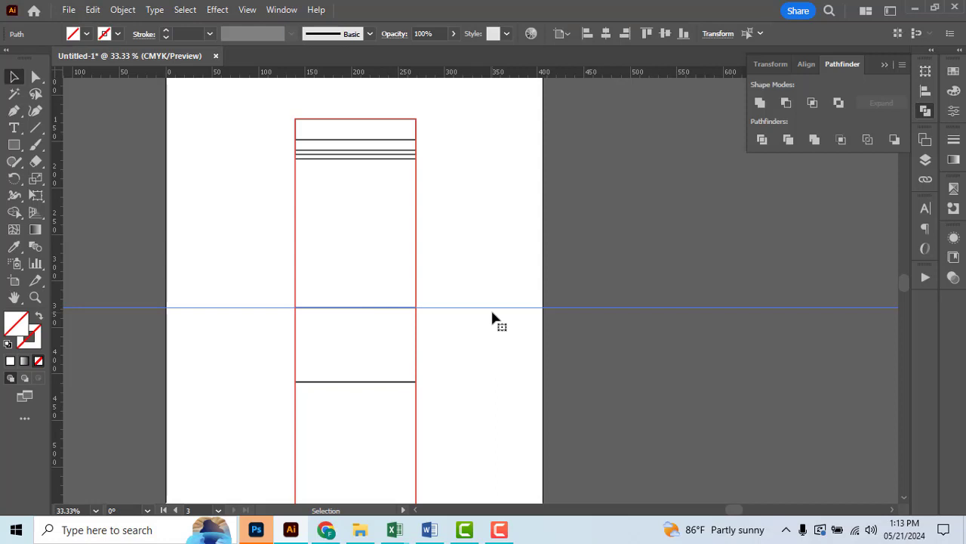
key("Delete")
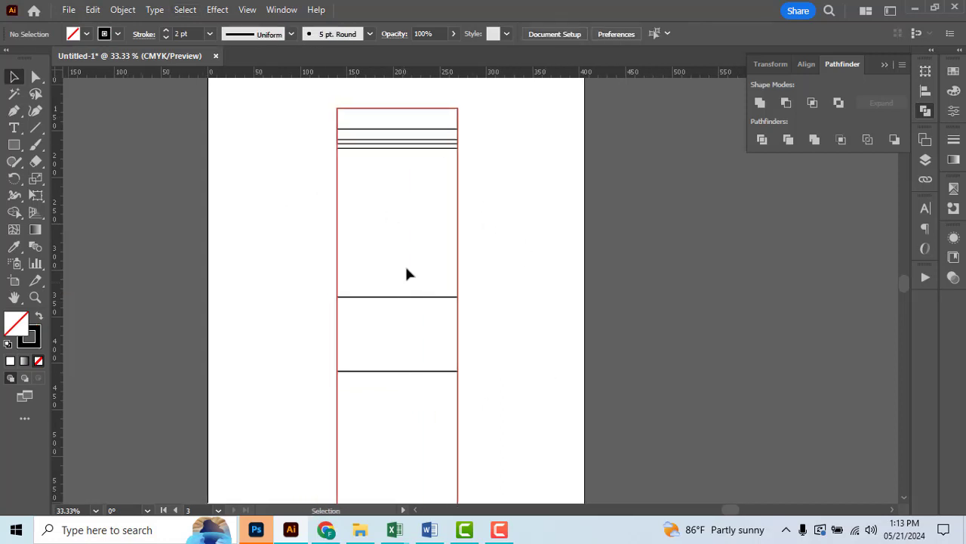
scroll(407, 273, "up", 1)
key("alt+Tab")
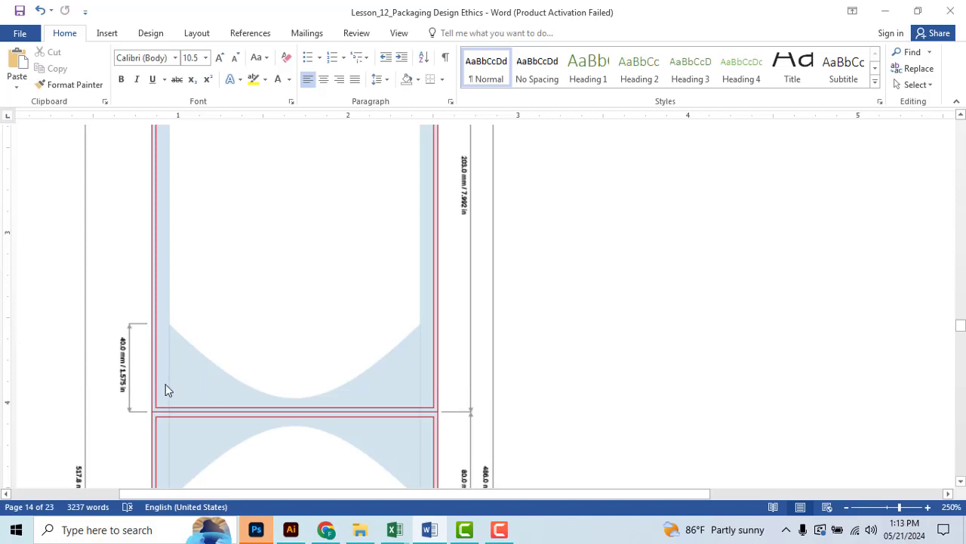
Step: Start a Line Segment of length 40 mm with Fill Line on, left of the pouch
key("alt+Tab")
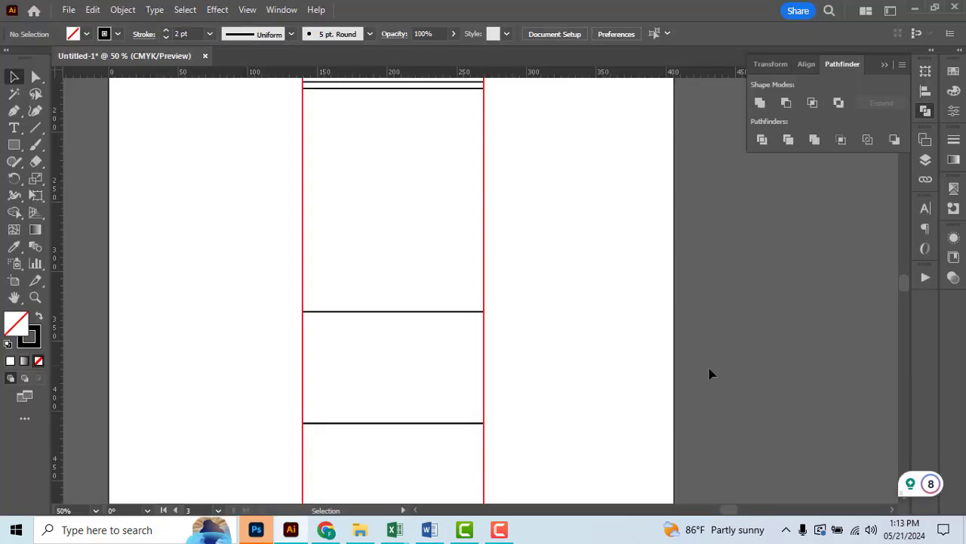
key("backslash")
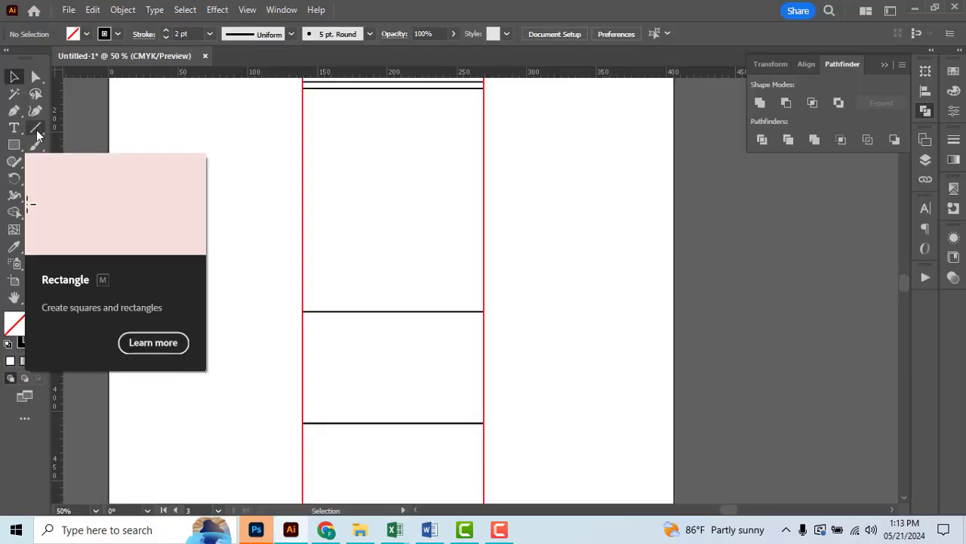
left_click(272, 218)
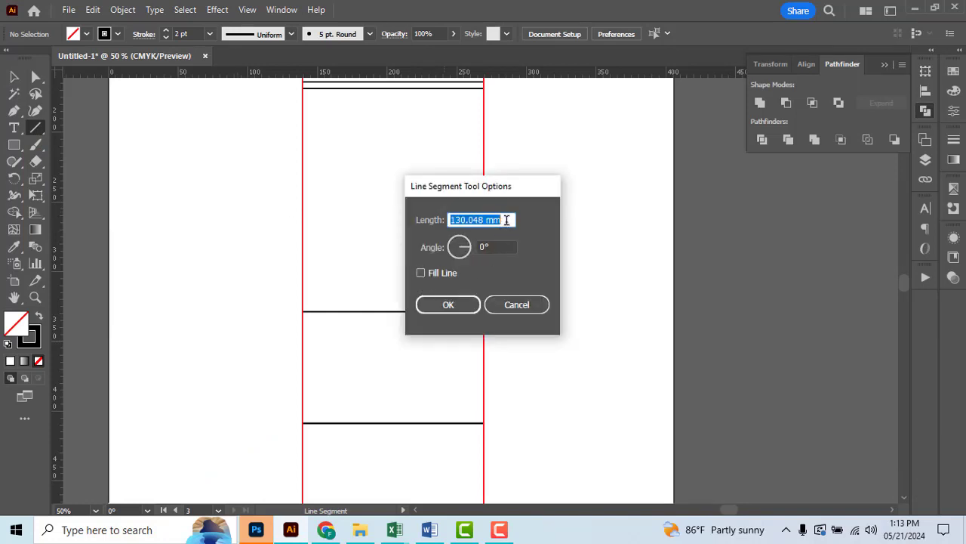
left_click(529, 307)
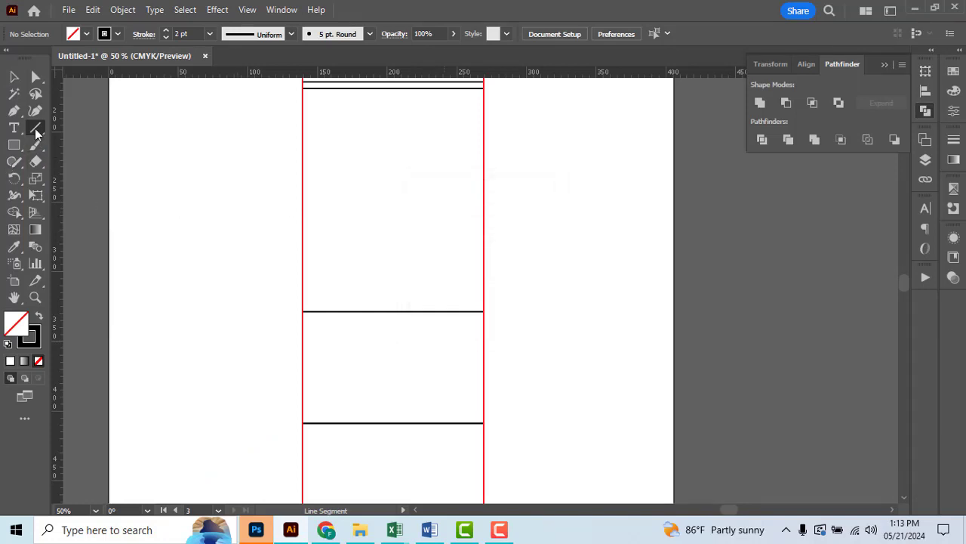
left_click(273, 193)
left_click(445, 275)
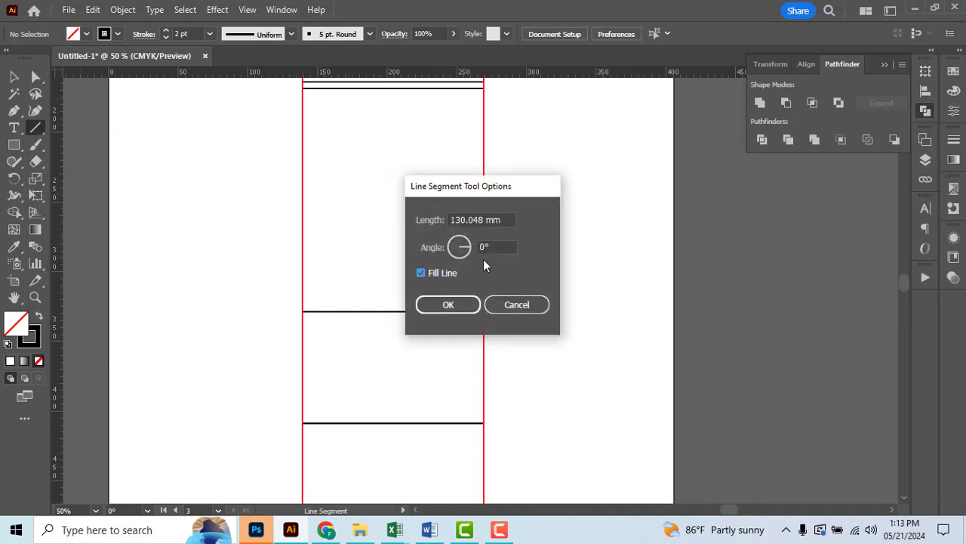
left_click_drag(507, 220, 418, 219)
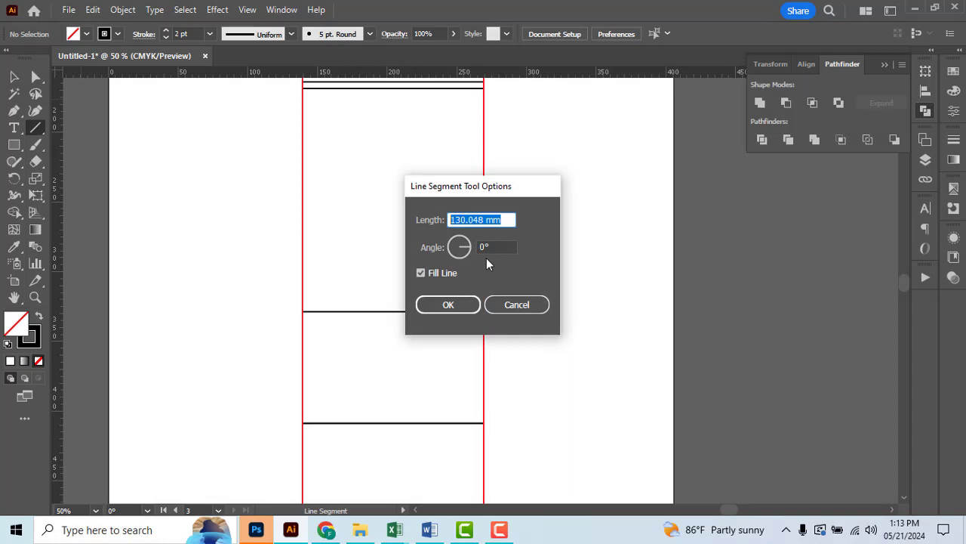
type("40")
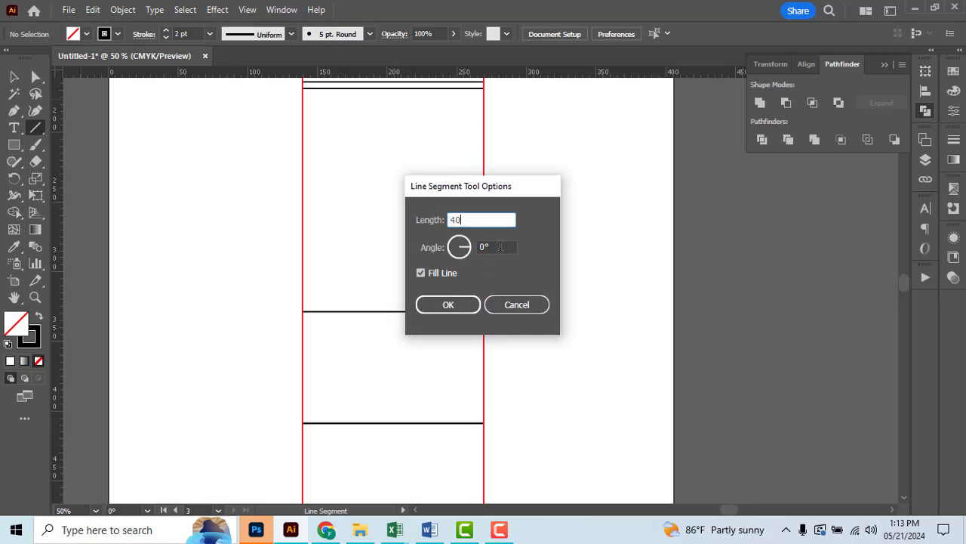
key("Tab")
Step: Create the 40 mm line at 90°, move it onto the crease, and guide its top
type("90")
key("Return")
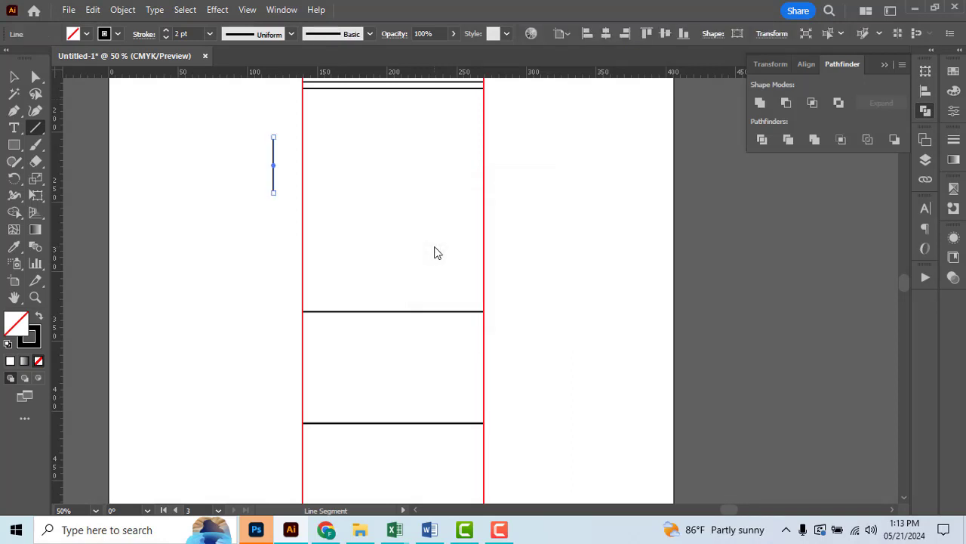
key("v")
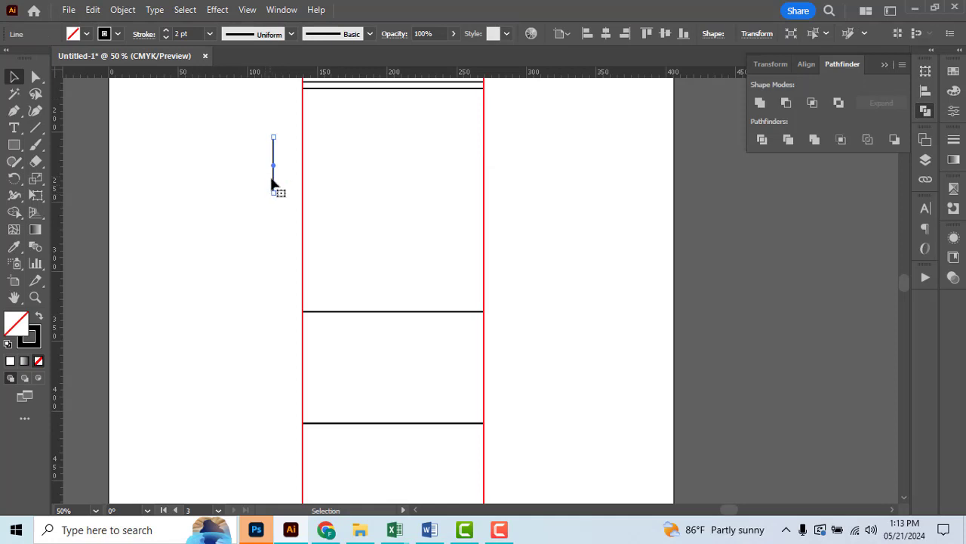
left_click_drag(271, 185, 341, 309)
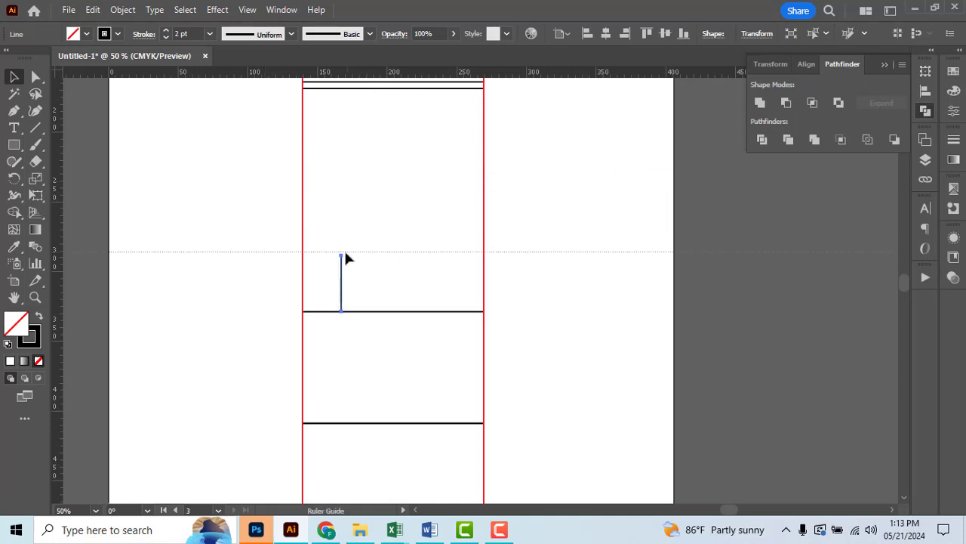
left_click_drag(354, 180, 342, 257)
Step: Delete the temporary measuring line and select the red dieline rectangle
left_click(341, 289)
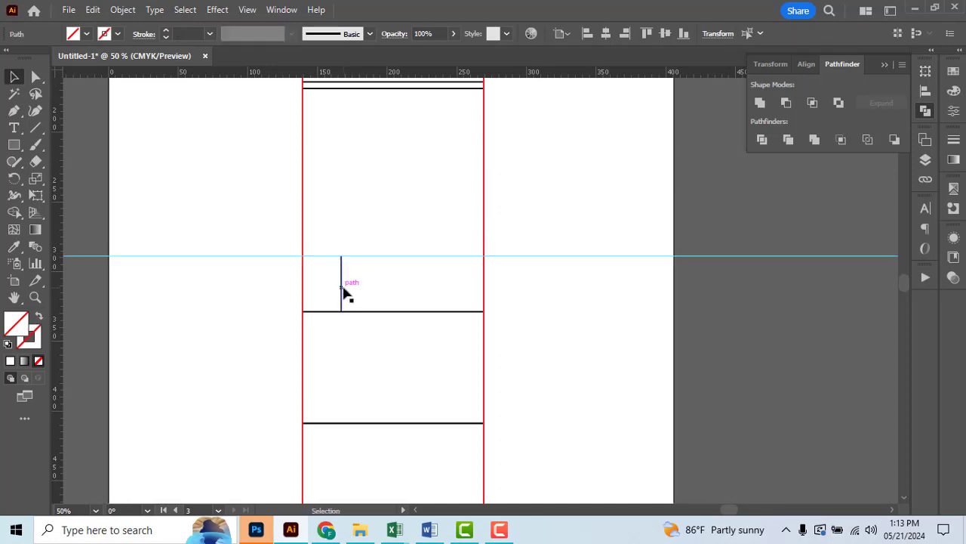
key("Delete")
scroll(410, 288, "up", 1)
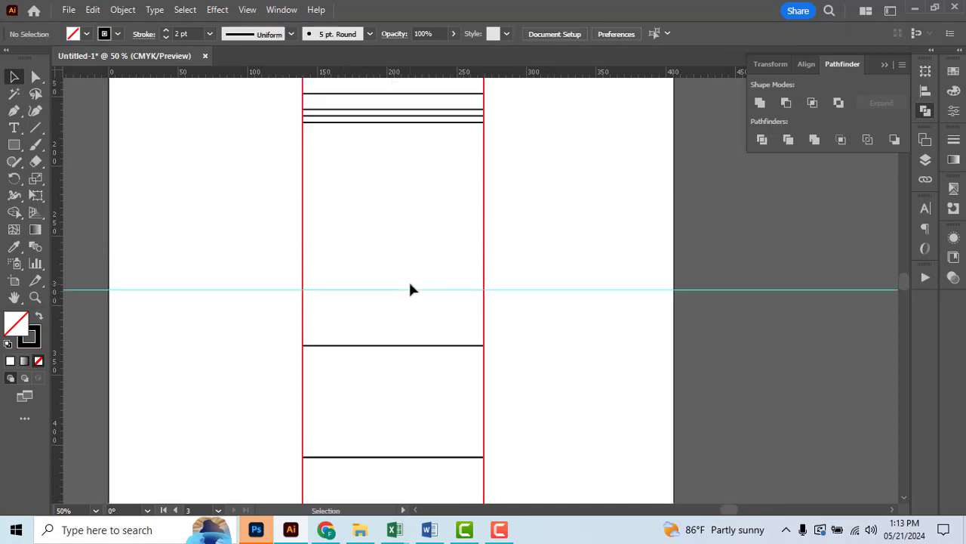
scroll(410, 290, "up", 1)
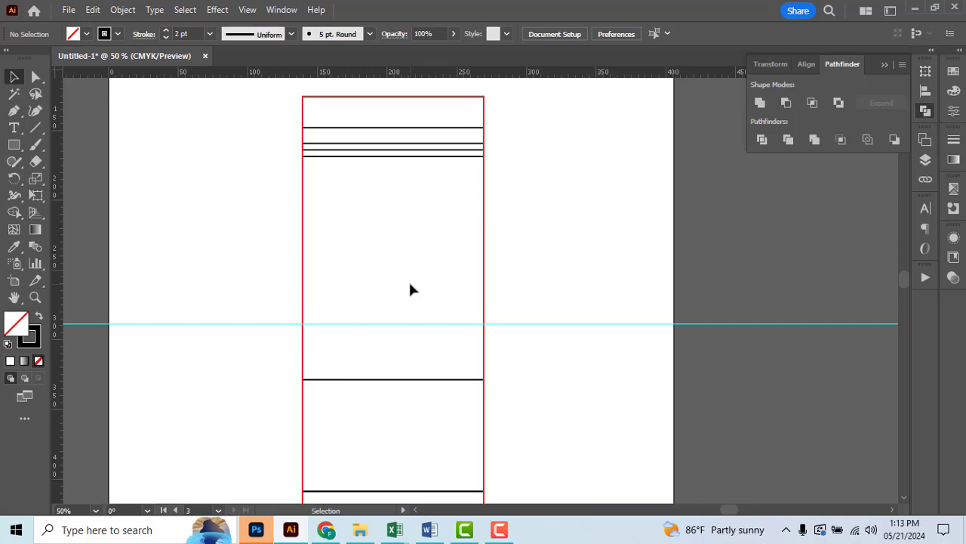
key("ctrl+minus")
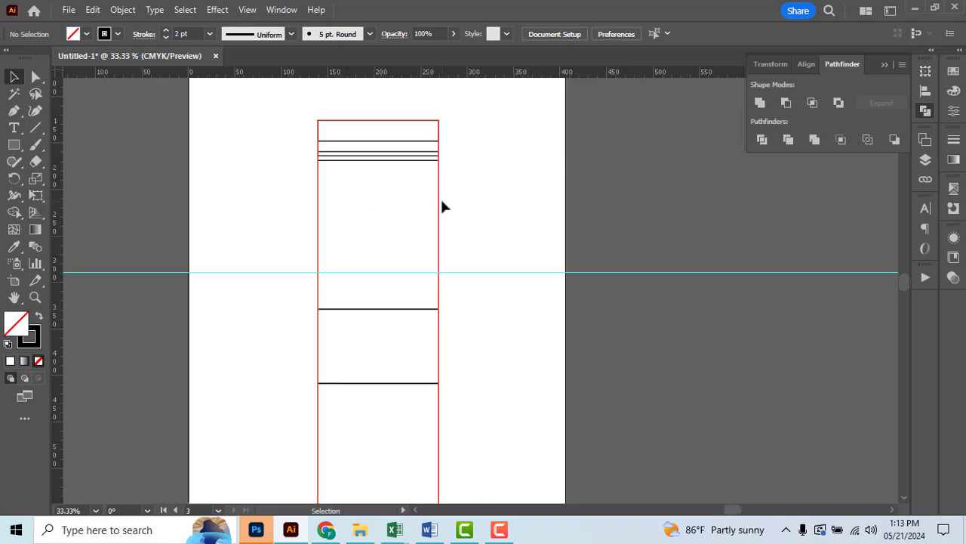
left_click(438, 206)
Step: Create a 3 mm Offset Path around the red pouch rectangle
key("ctrl+minus")
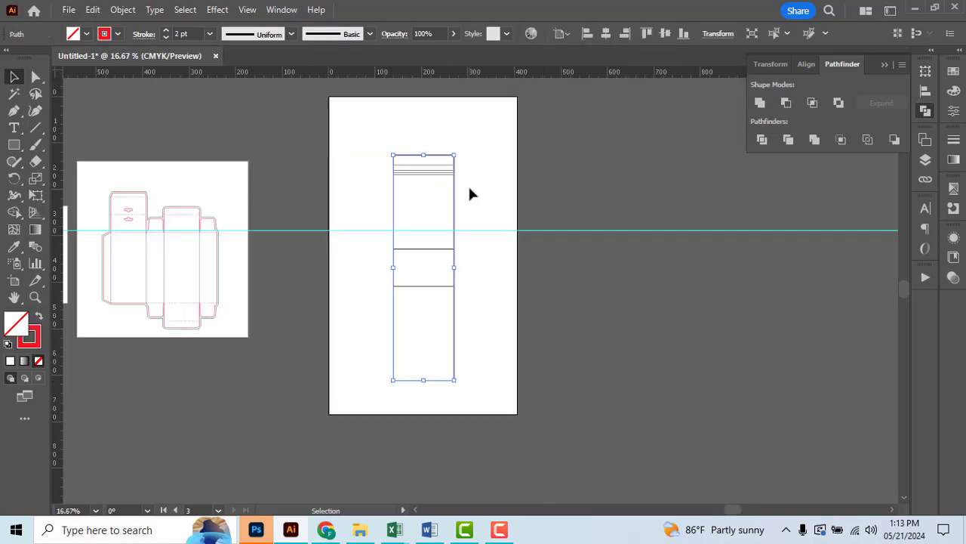
scroll(469, 195, "up", 1)
left_click(122, 10)
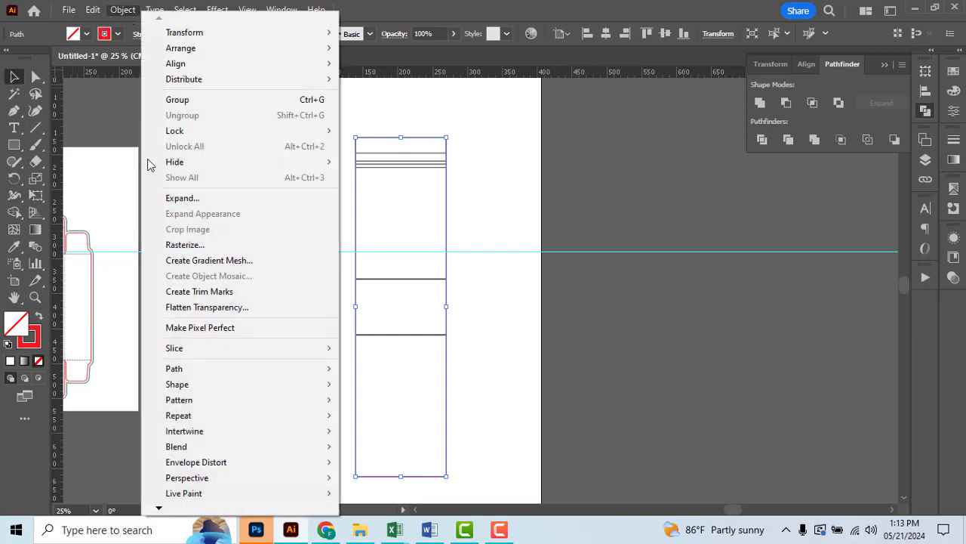
mouse_move(175, 369)
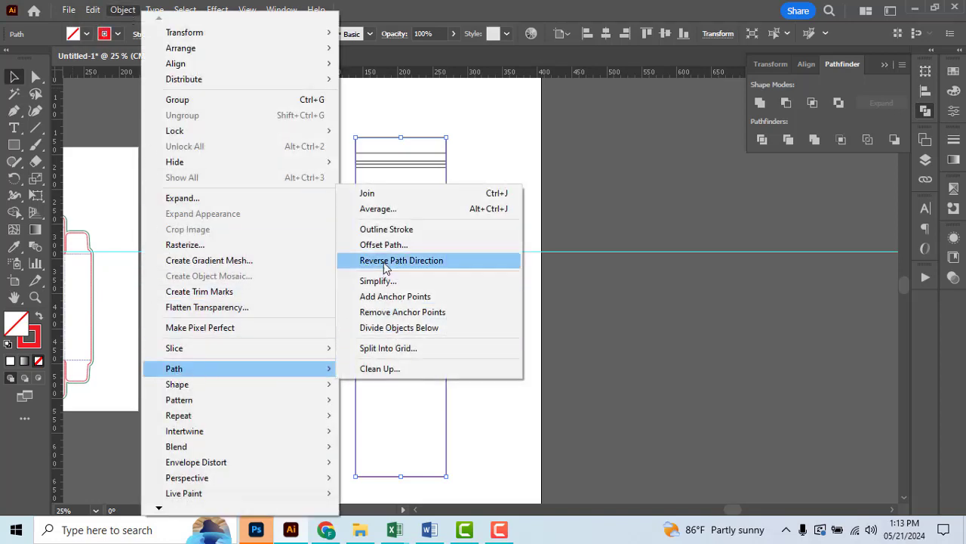
left_click(384, 244)
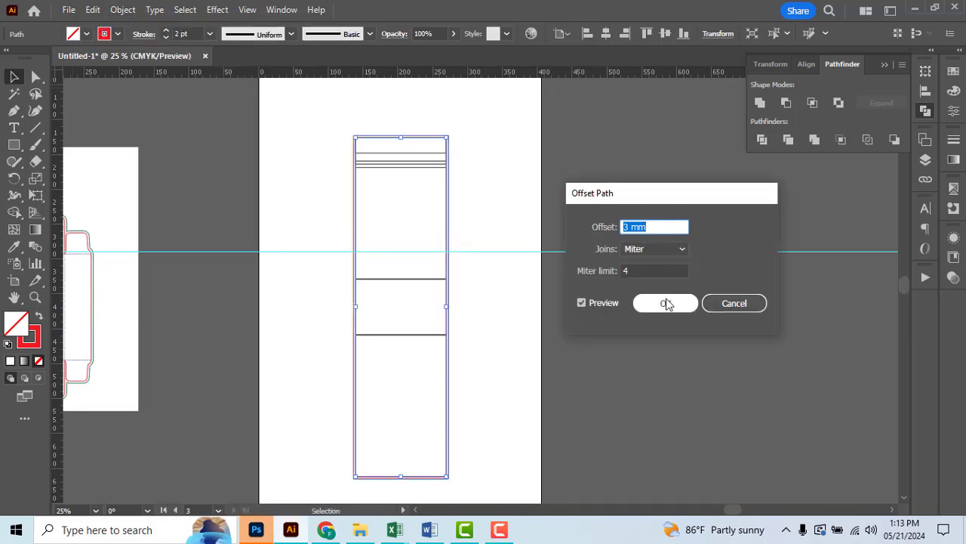
left_click(667, 302)
Step: Stroke the new offset outline green and deselect it
left_click(118, 33)
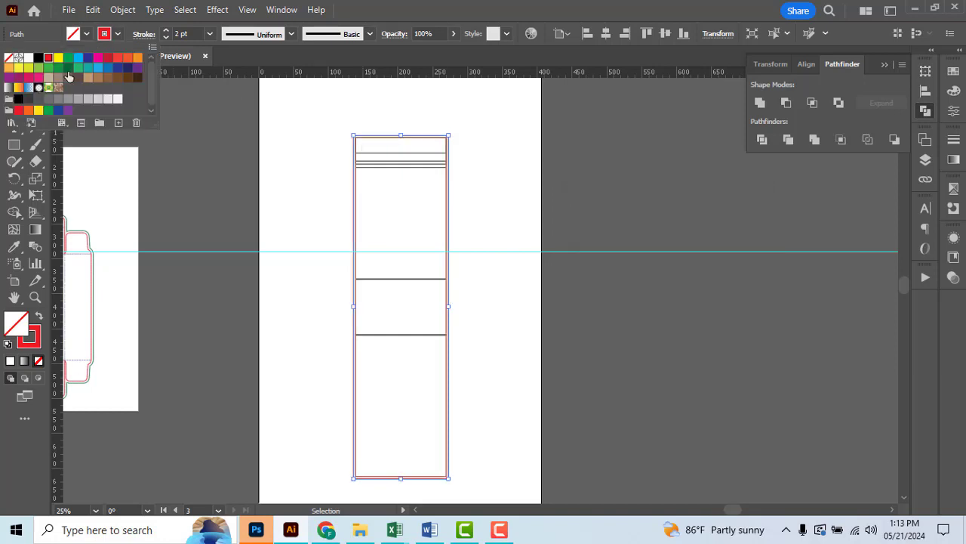
left_click(68, 69)
left_click(549, 203)
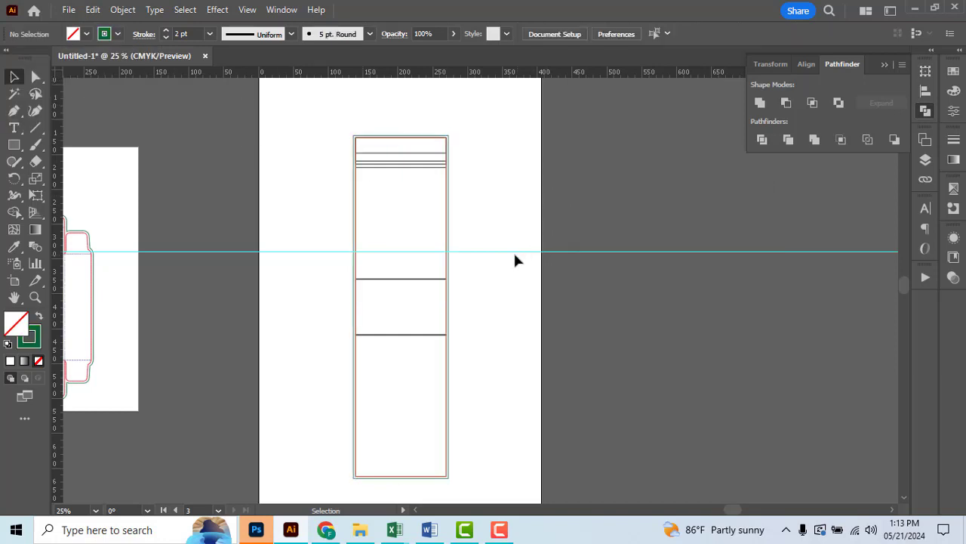
scroll(423, 240, "up", 1)
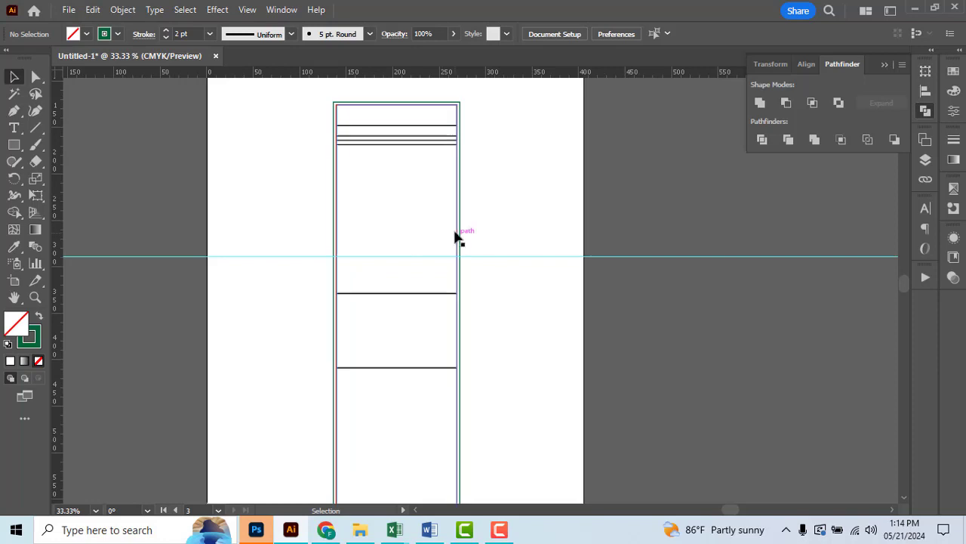
scroll(457, 235, "up", 3)
Step: Start an Offset Path on the red rectangle, previewing a -5 mm inset
left_click(463, 234)
scroll(302, 106, "down", 1)
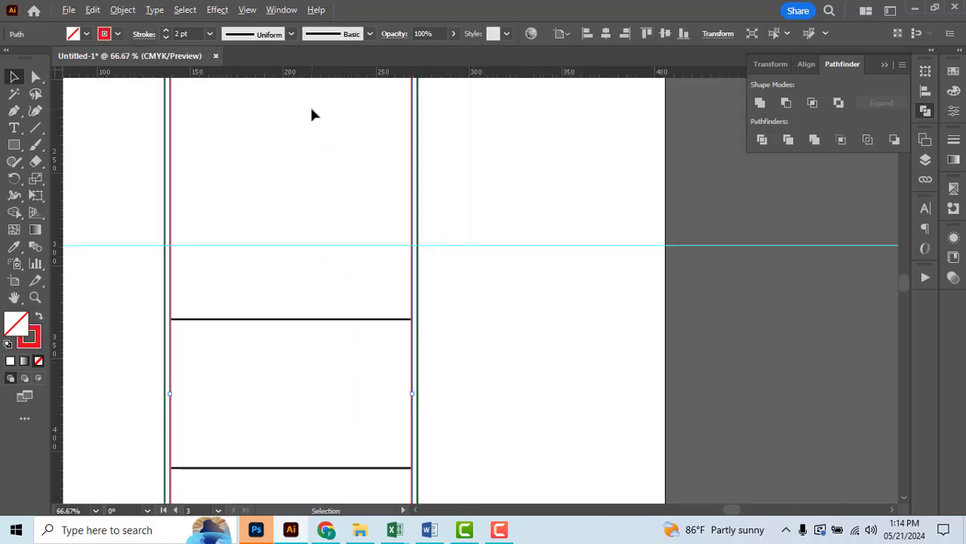
scroll(310, 113, "down", 1)
left_click(122, 10)
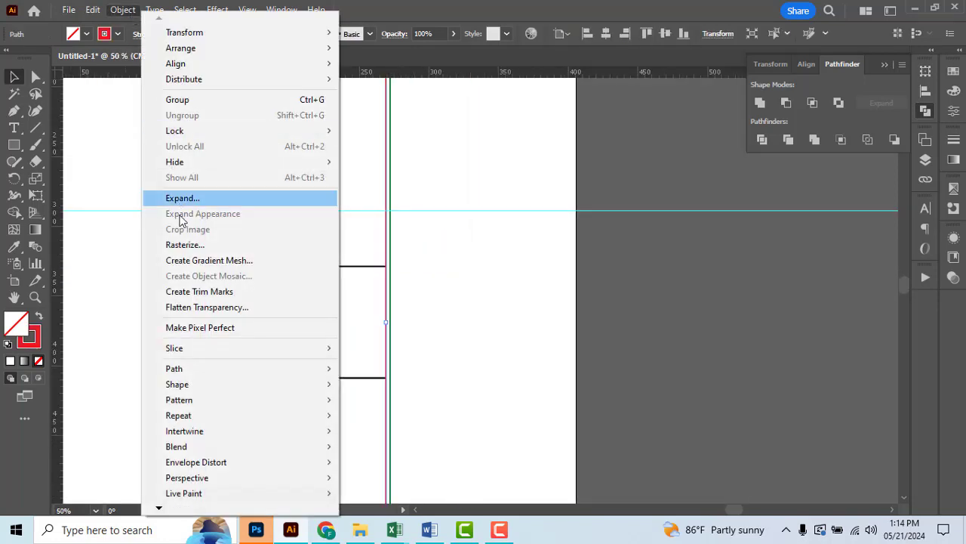
mouse_move(174, 368)
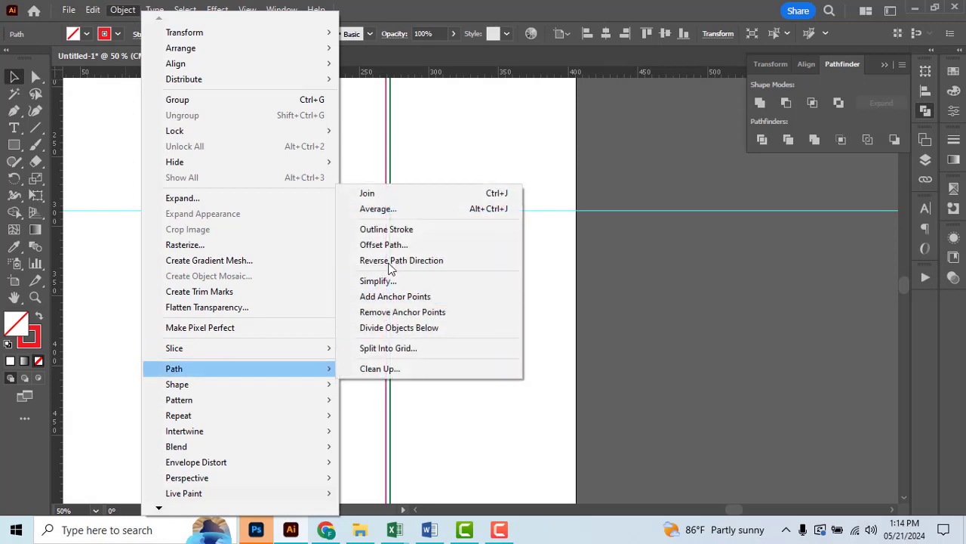
left_click(392, 244)
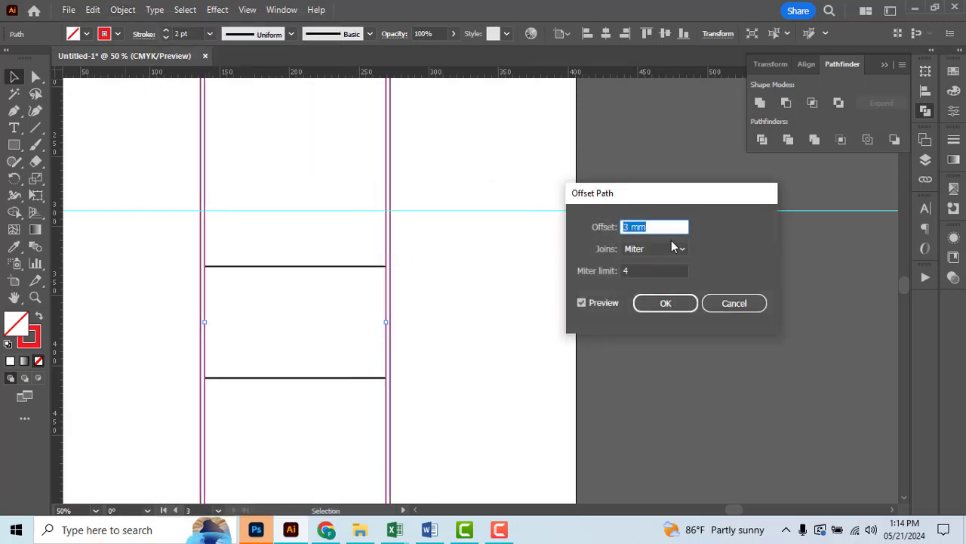
type("-5")
left_click(610, 301)
left_click(610, 301)
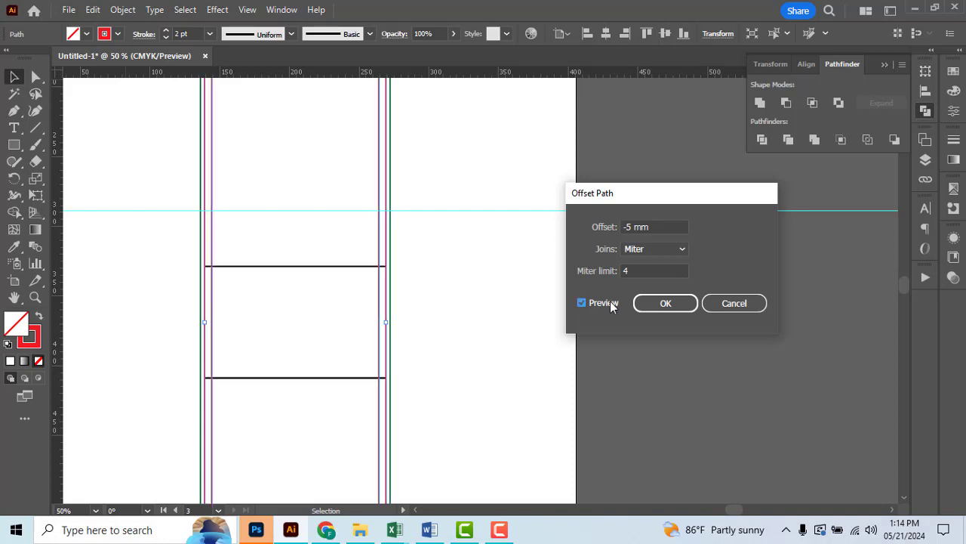
Step: Change the offset to -8 mm and apply the inner path
left_click(659, 227)
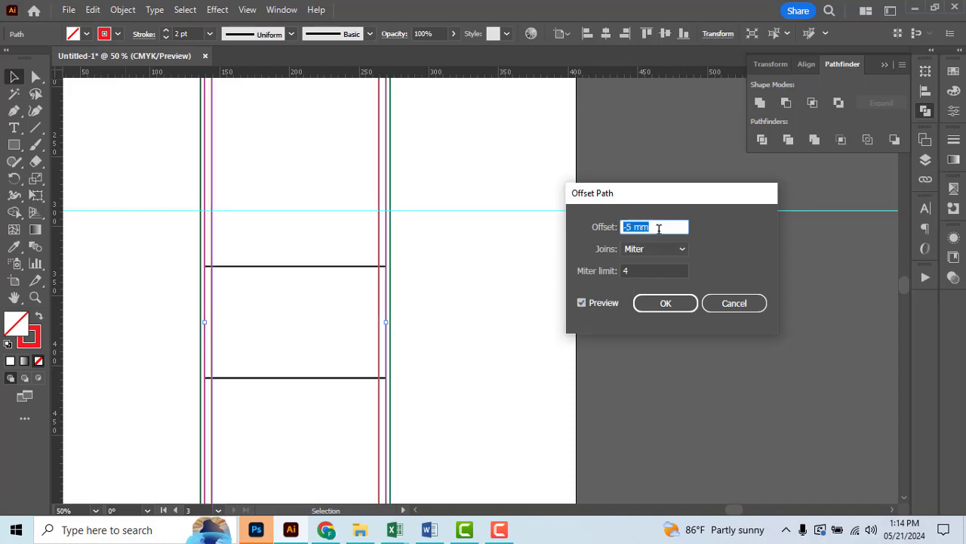
type("-10")
key("Tab")
left_click_drag(656, 226, 511, 225)
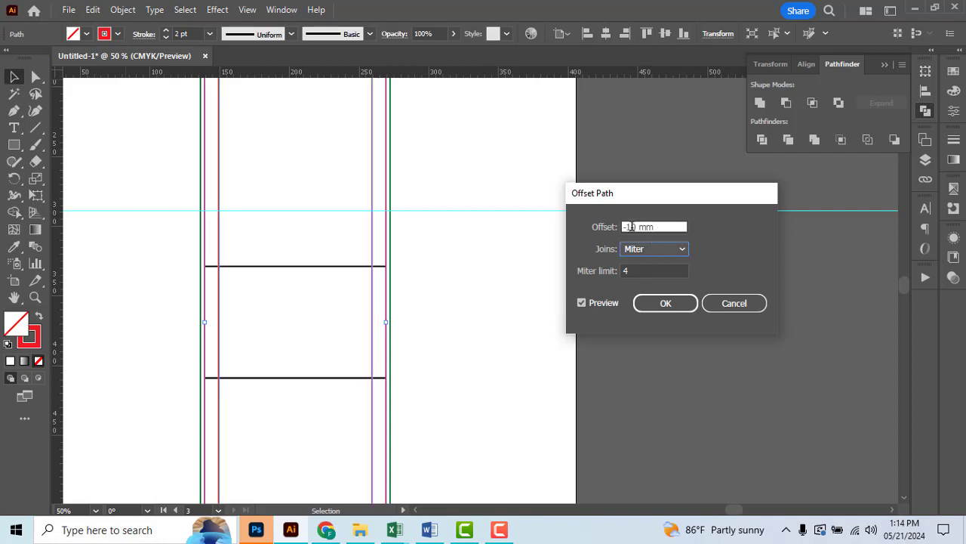
type("-8")
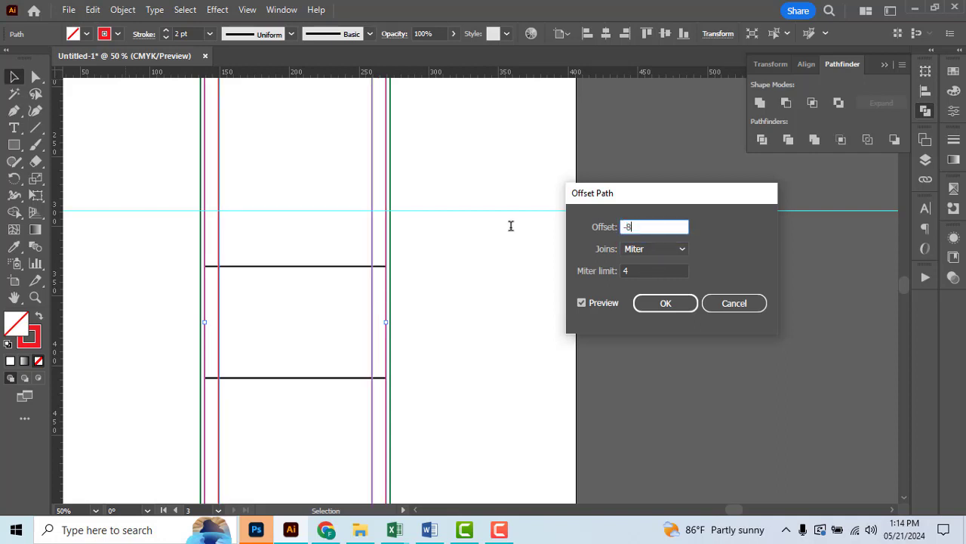
left_click(648, 302)
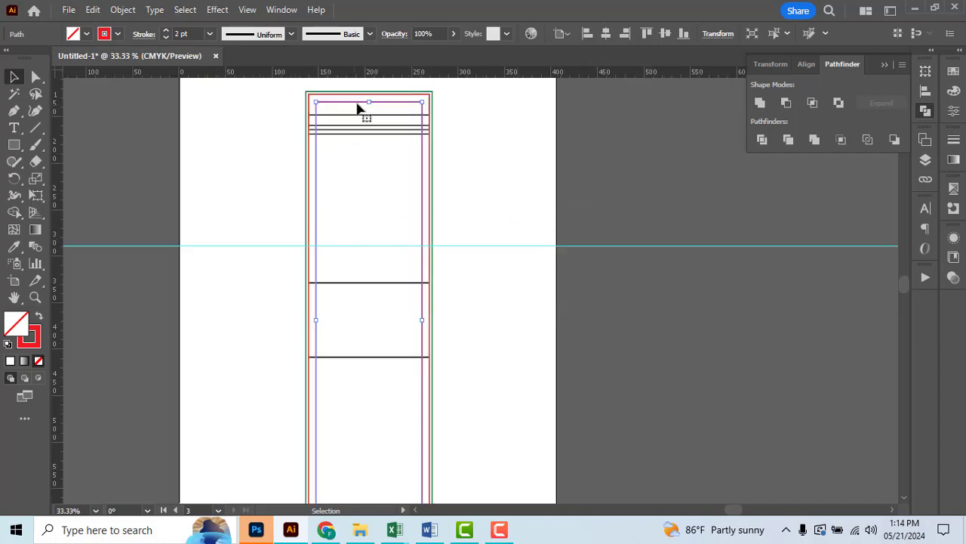
Step: Drag the inner path's top handle up to the outline's top edge, then reselect it
scroll(359, 104, "up", 1)
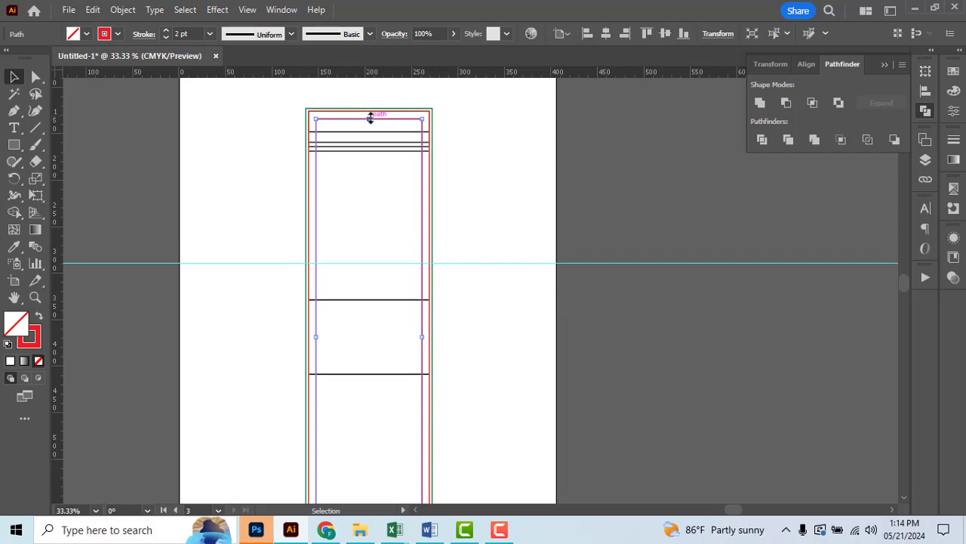
left_click_drag(370, 118, 370, 109)
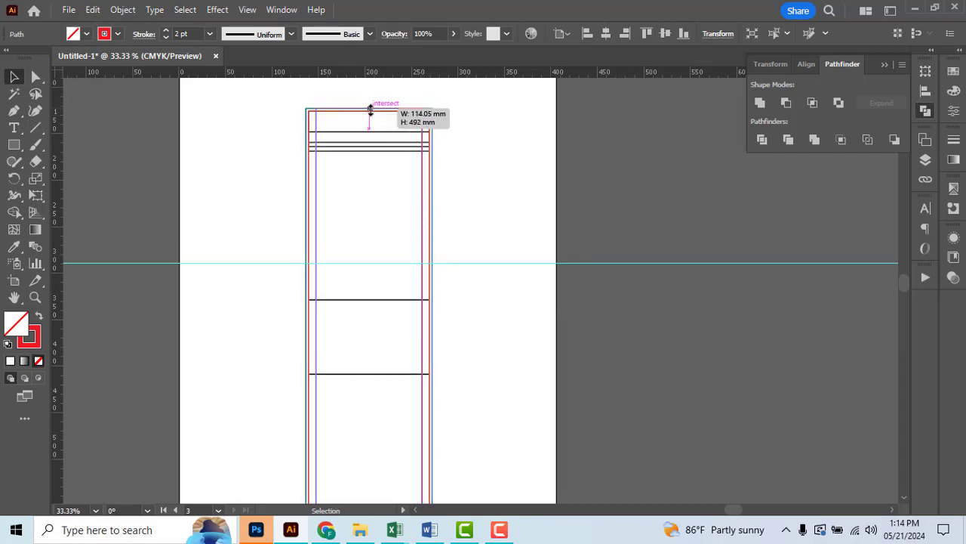
scroll(371, 321, "down", 2)
scroll(371, 357, "up", 2)
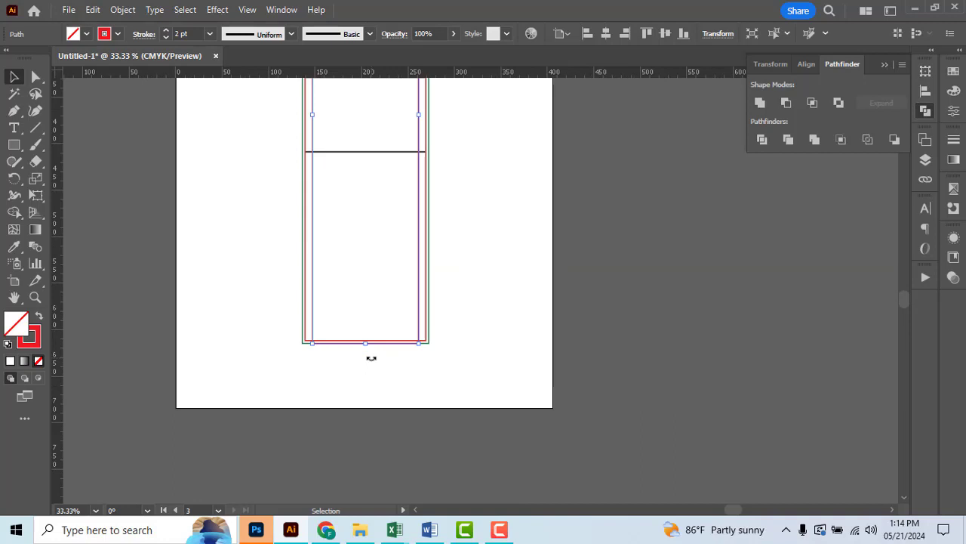
scroll(370, 363, "up", 3)
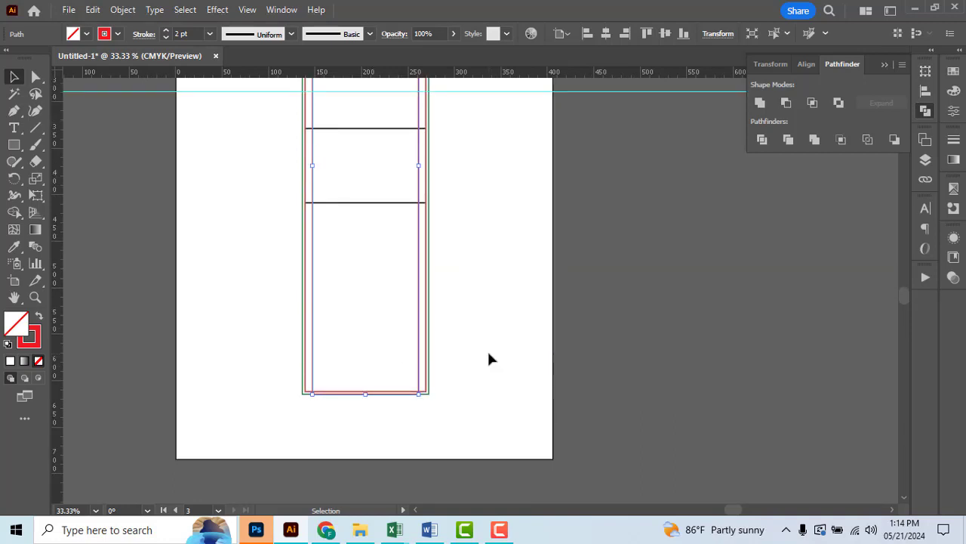
left_click(486, 343)
scroll(486, 336, "up", 4)
scroll(486, 336, "up", 4)
scroll(487, 346, "up", 4)
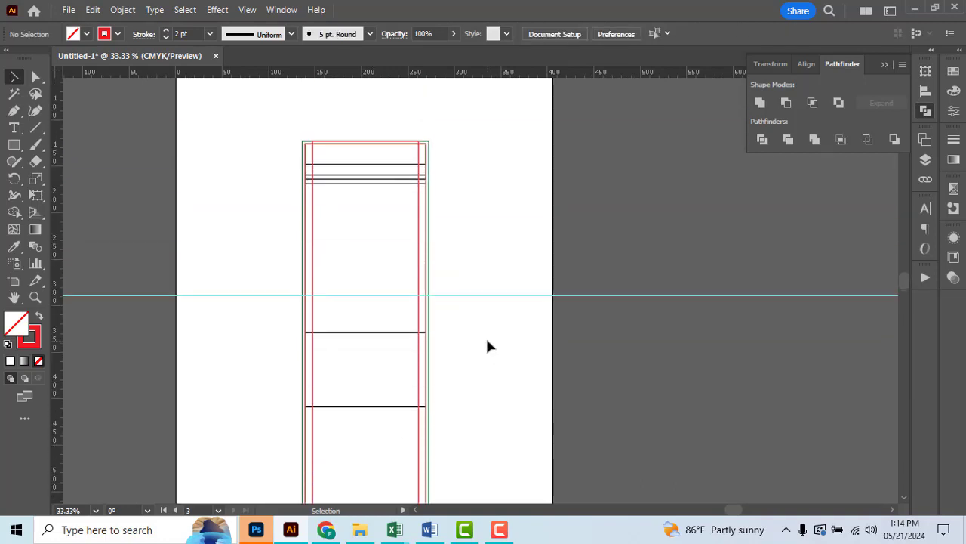
left_click(418, 253)
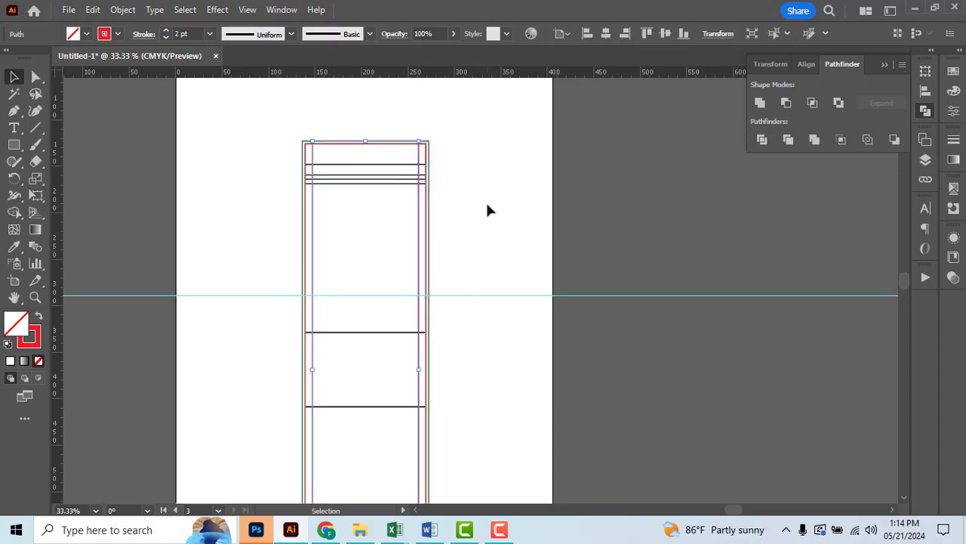
scroll(487, 210, "down", 1)
scroll(487, 210, "down", 1, "alt")
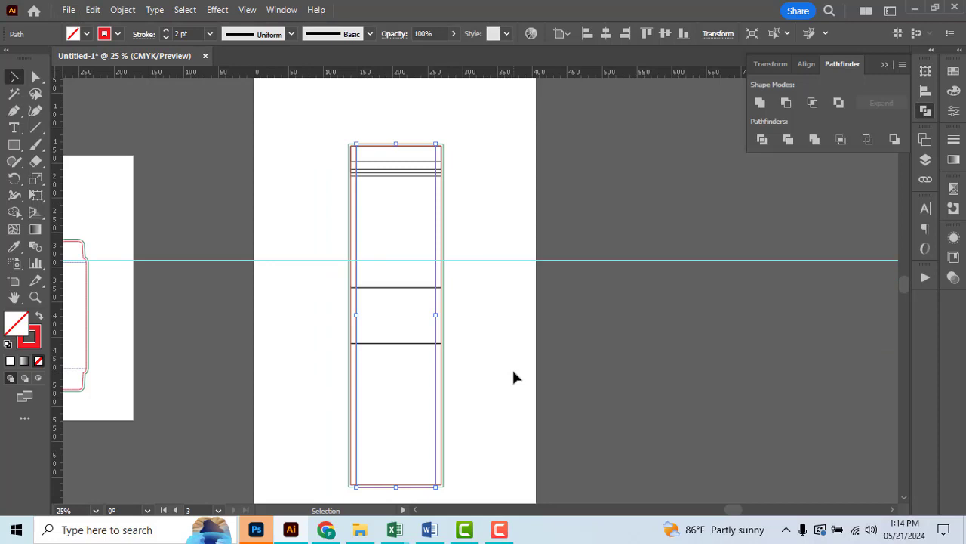
Step: Check the Word reference, then narrow the inner path to an 8 mm wide strip
key("alt+Tab")
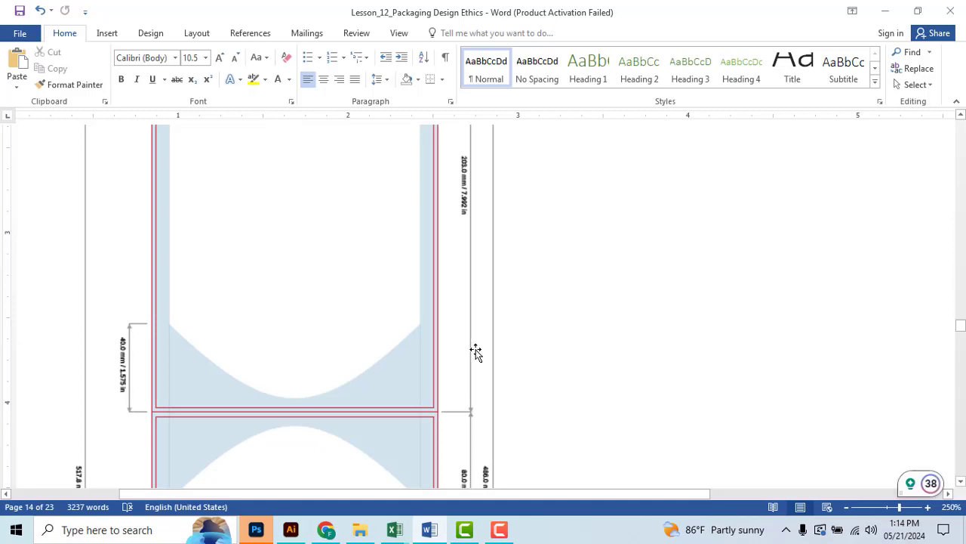
key("alt+Tab")
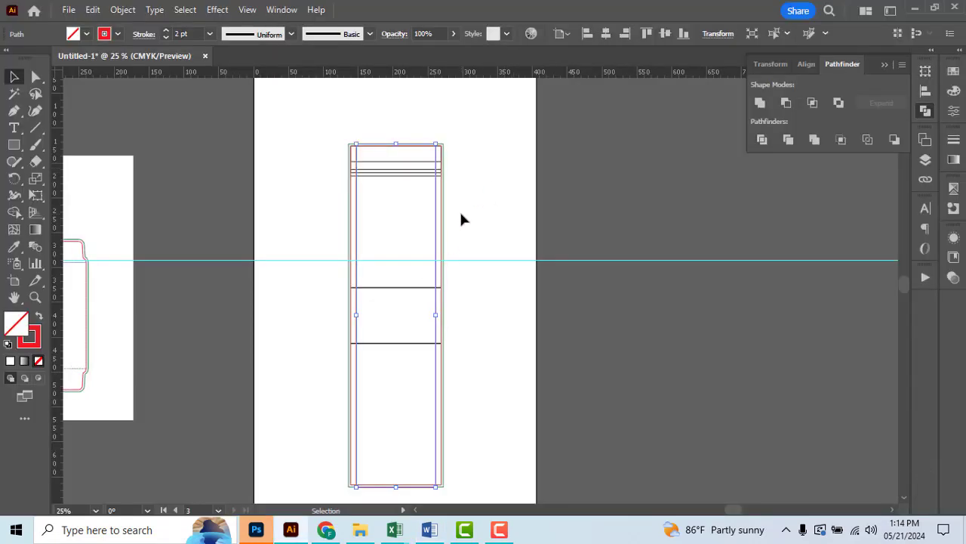
scroll(425, 168, "down", 1)
scroll(423, 172, "up", 1)
left_click(508, 175)
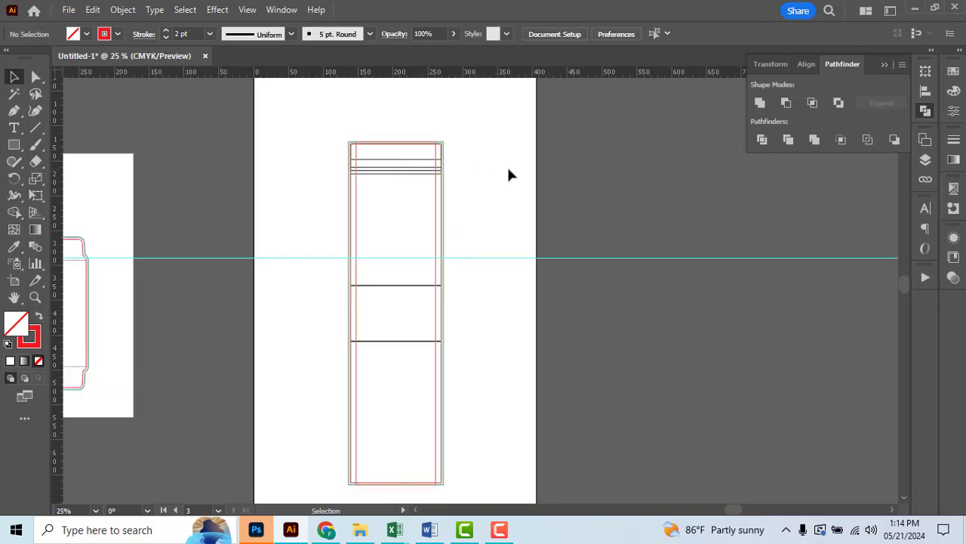
scroll(508, 176, "down", 1)
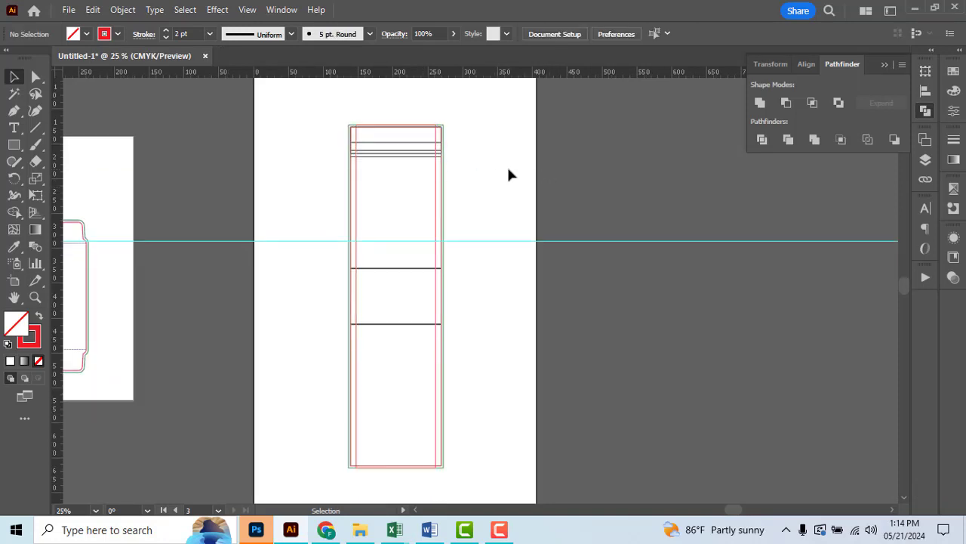
left_click(437, 193)
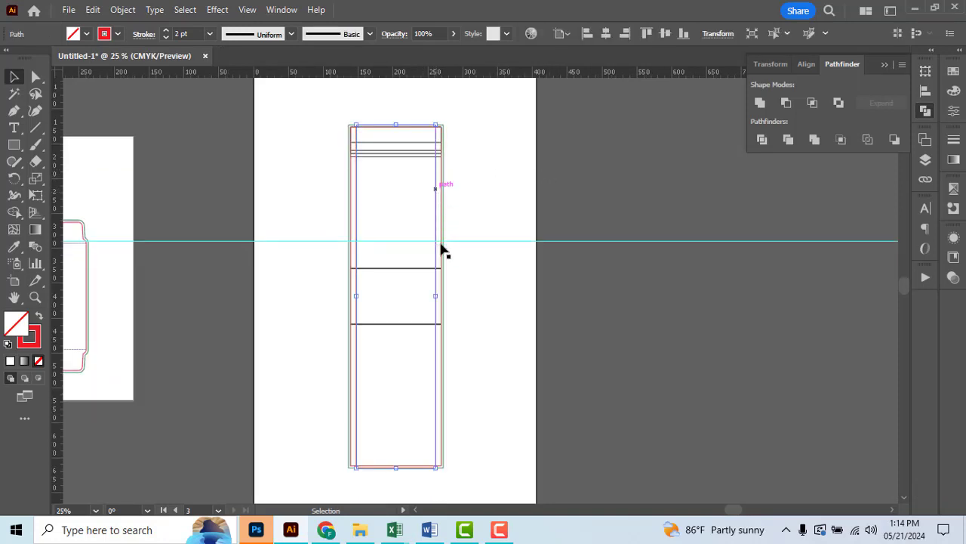
left_click_drag(438, 295, 350, 321)
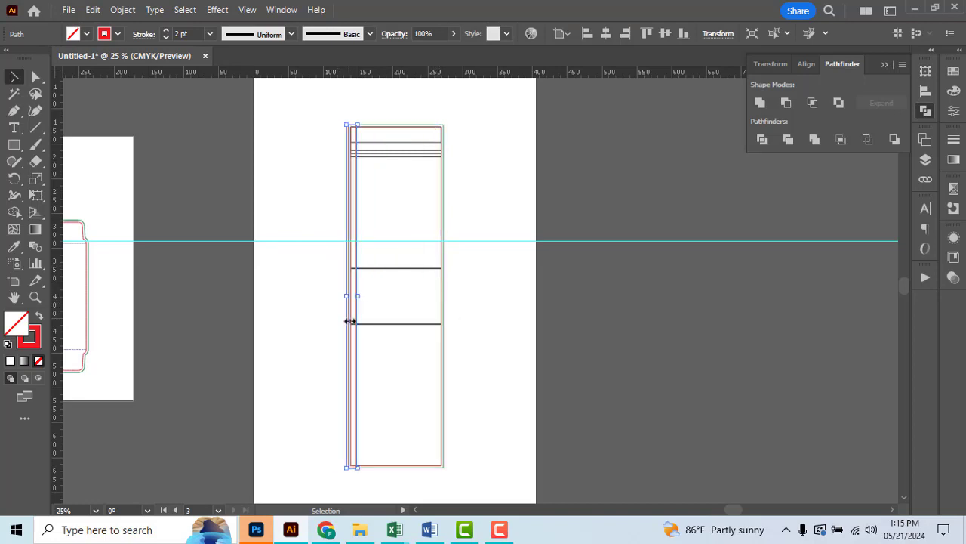
left_click(87, 34)
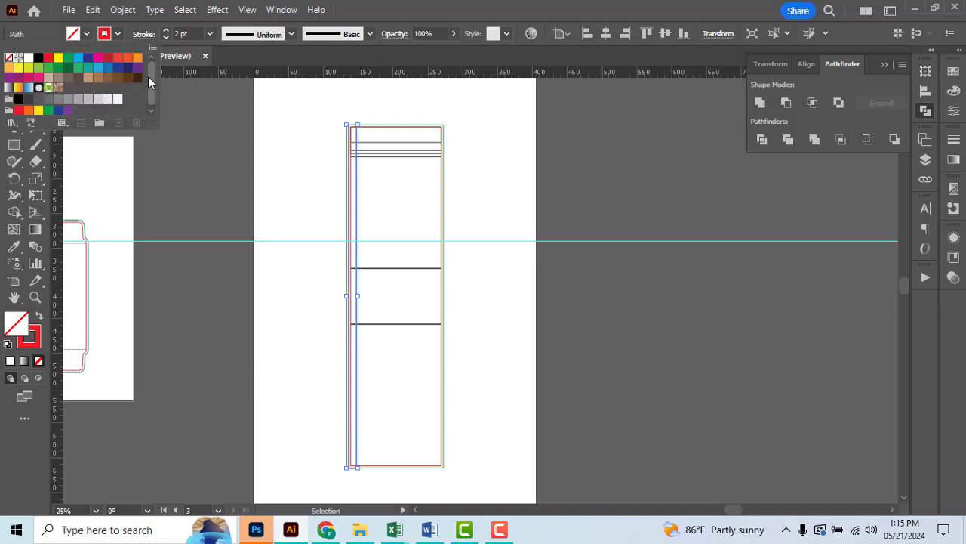
Step: Fill the left strip blue and lower its opacity to 10%
left_click(108, 68)
key("alt+Tab")
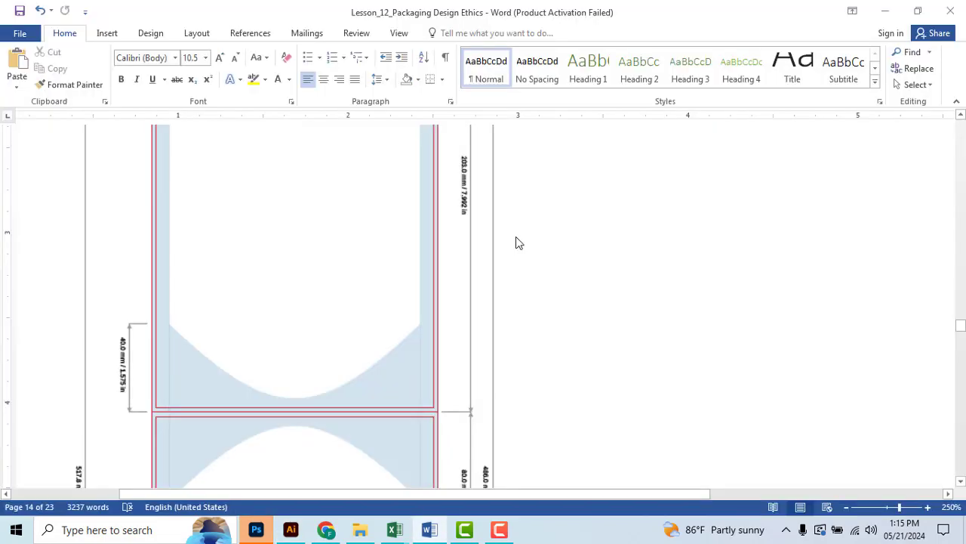
key("alt+Tab")
left_click(459, 172)
scroll(351, 169, "up", 5)
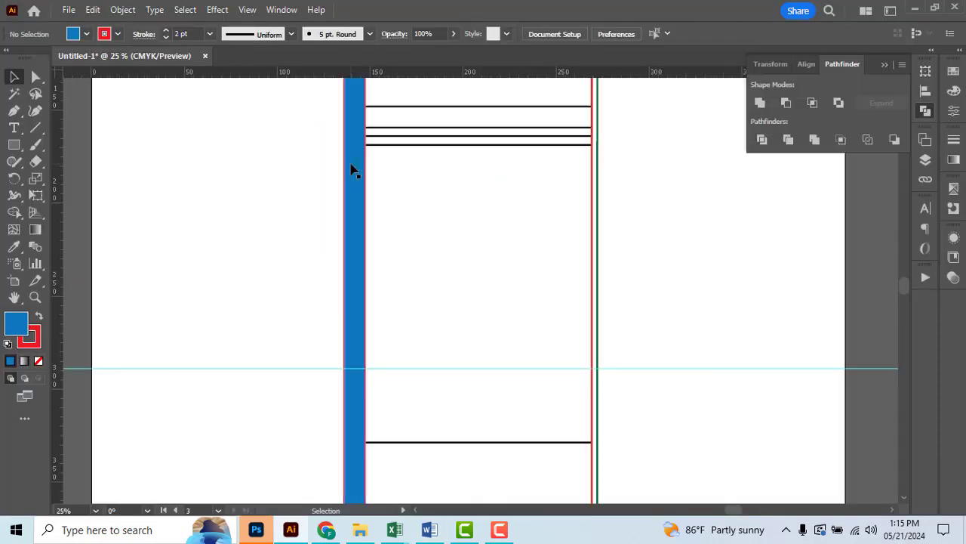
left_click(354, 171)
scroll(358, 173, "down", 1)
scroll(360, 173, "down", 1)
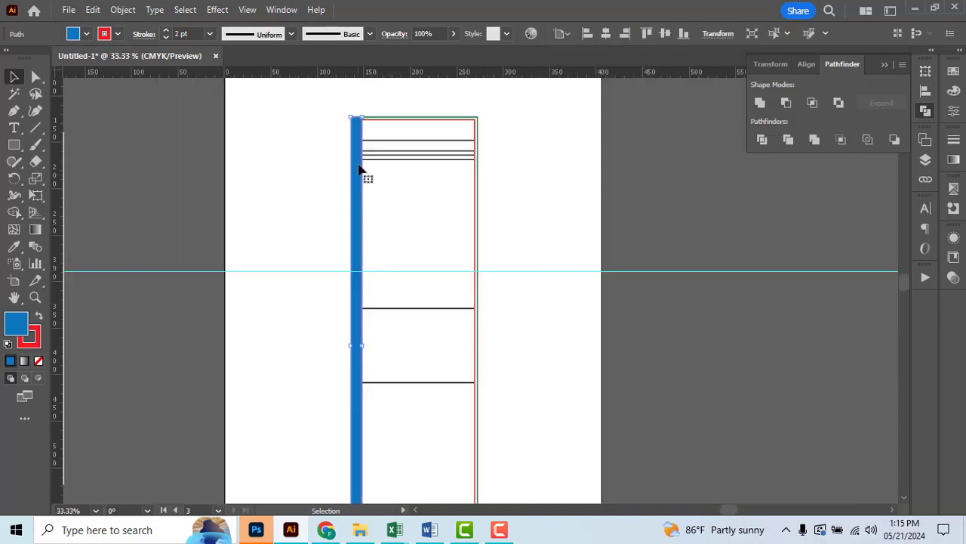
left_click(454, 33)
left_click(416, 50)
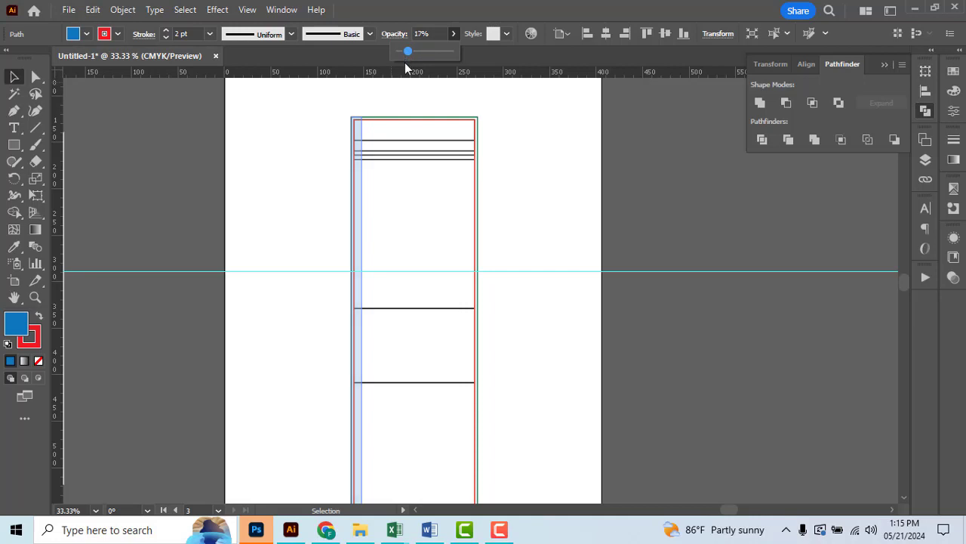
left_click_drag(405, 63, 403, 65)
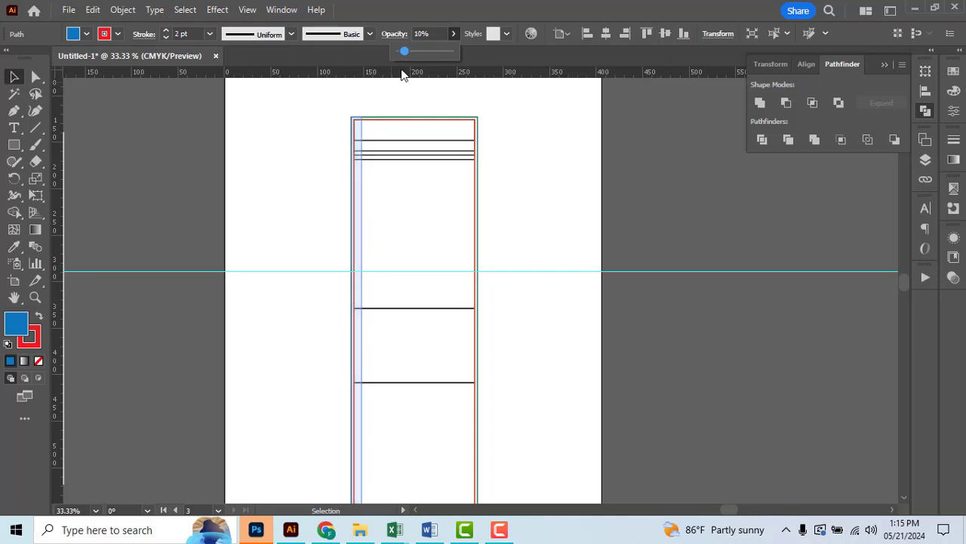
left_click(520, 198)
Step: Copy the strip 122.05 mm to the right edge and set stroke to None
left_click(355, 209)
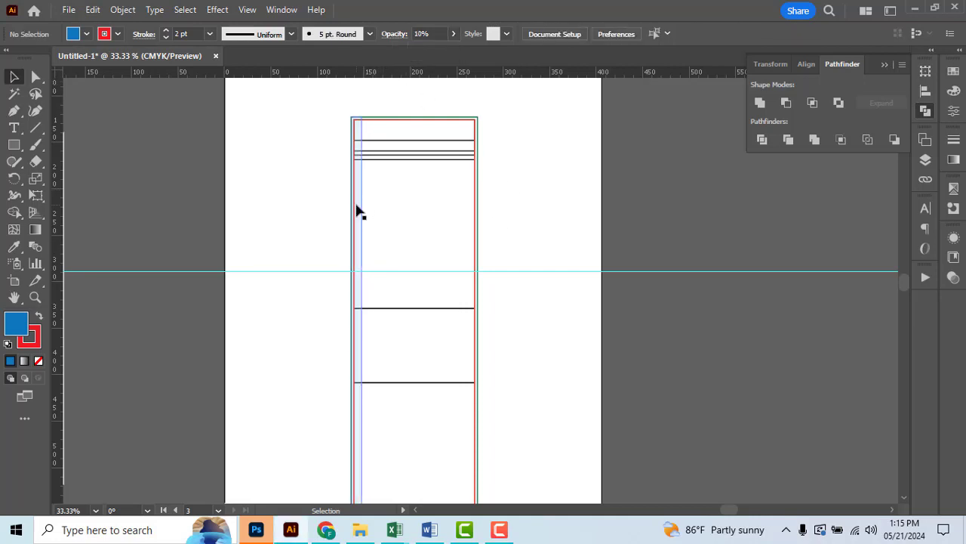
mouse_move(358, 209)
left_mouse_down()
mouse_move(473, 222)
mouse_move(479, 244)
mouse_move(456, 269)
left_mouse_up()
scroll(475, 249, "up", 3)
scroll(459, 218, "down", 2)
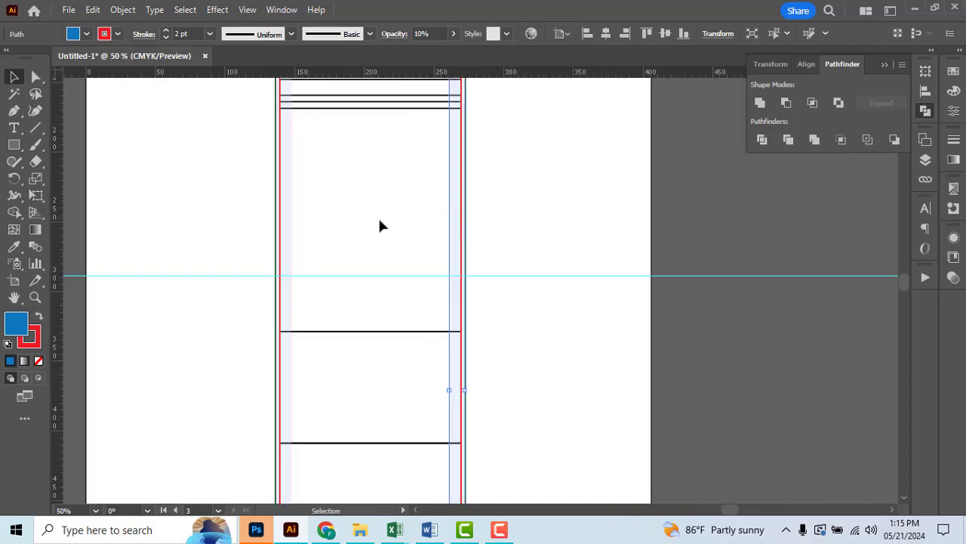
left_click(121, 37)
left_click(12, 66)
left_click(157, 251)
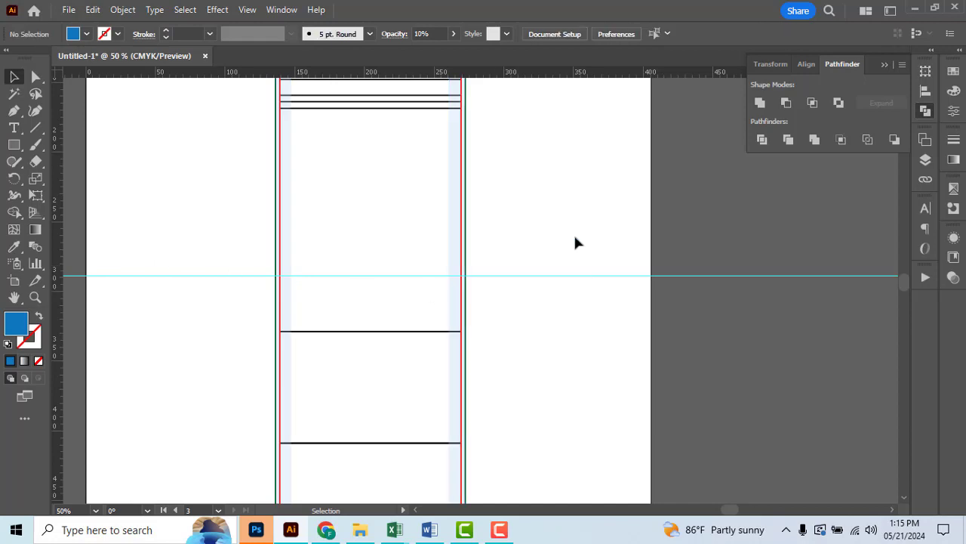
scroll(518, 196, "down", 3)
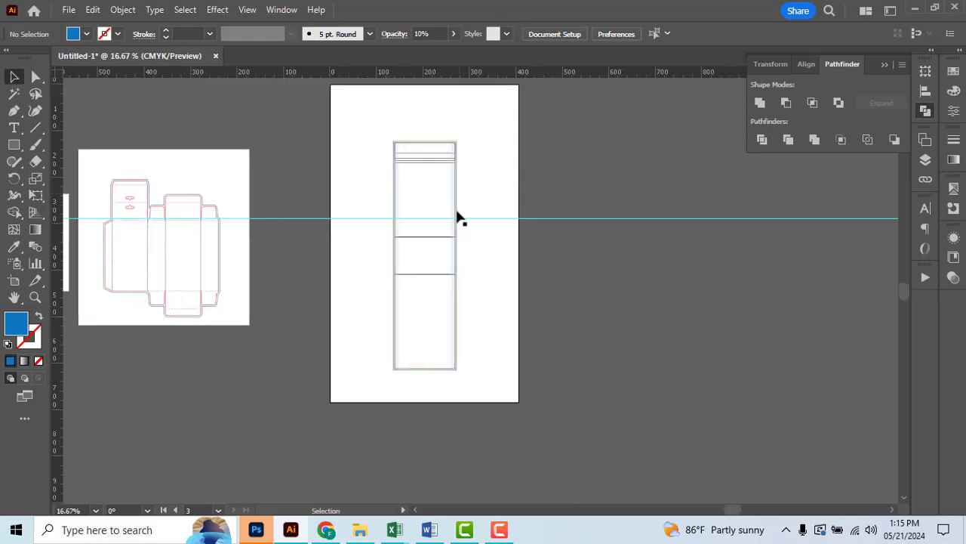
scroll(458, 218, "up", 1)
scroll(454, 219, "up", 1)
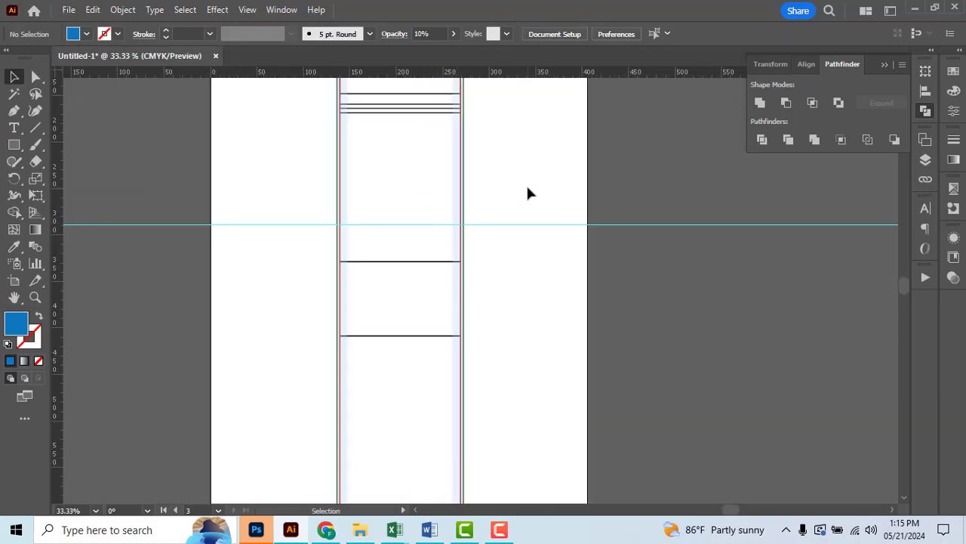
key("alt+Tab")
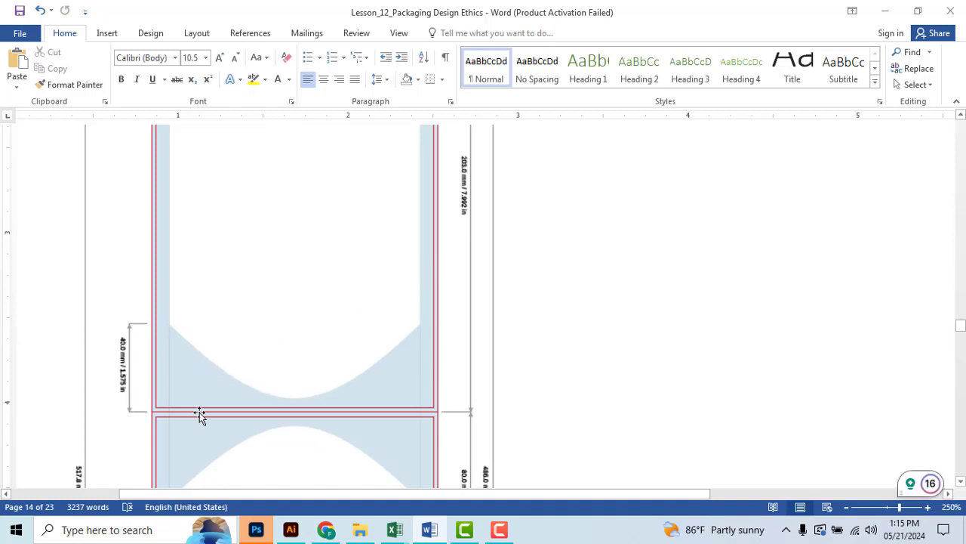
key("alt+Tab")
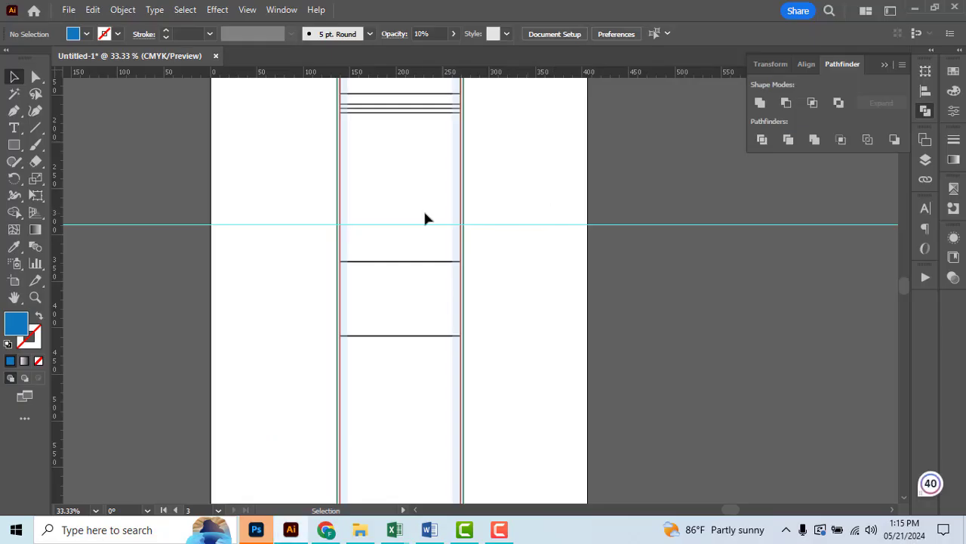
scroll(426, 219, "up", 1)
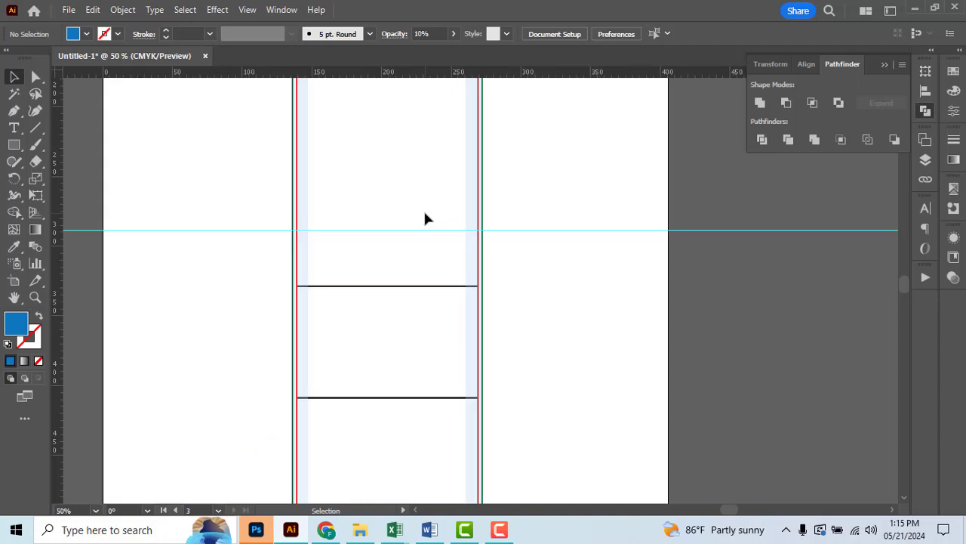
Step: Draw a rectangle from the guide to the middle crease with the pale strip's appearance
scroll(425, 219, "up", 1)
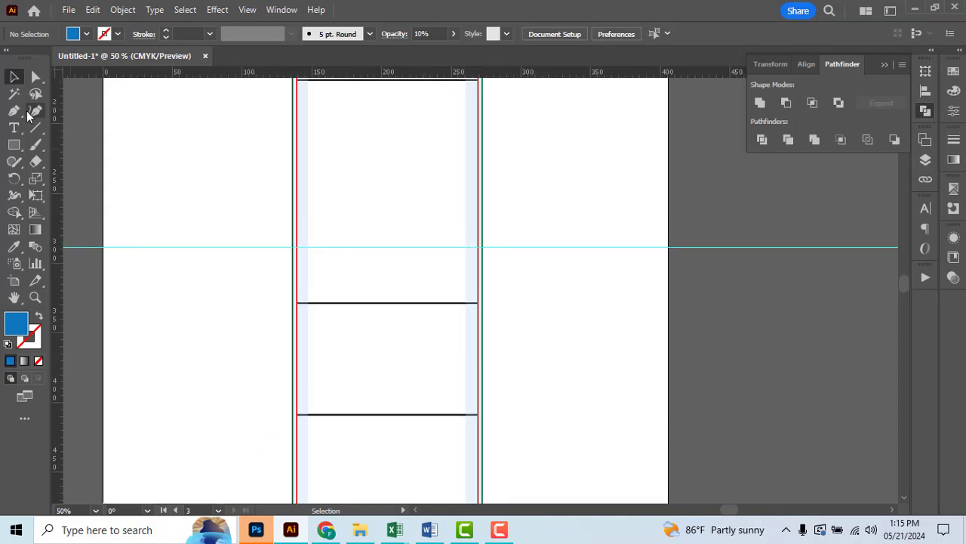
left_click(13, 144)
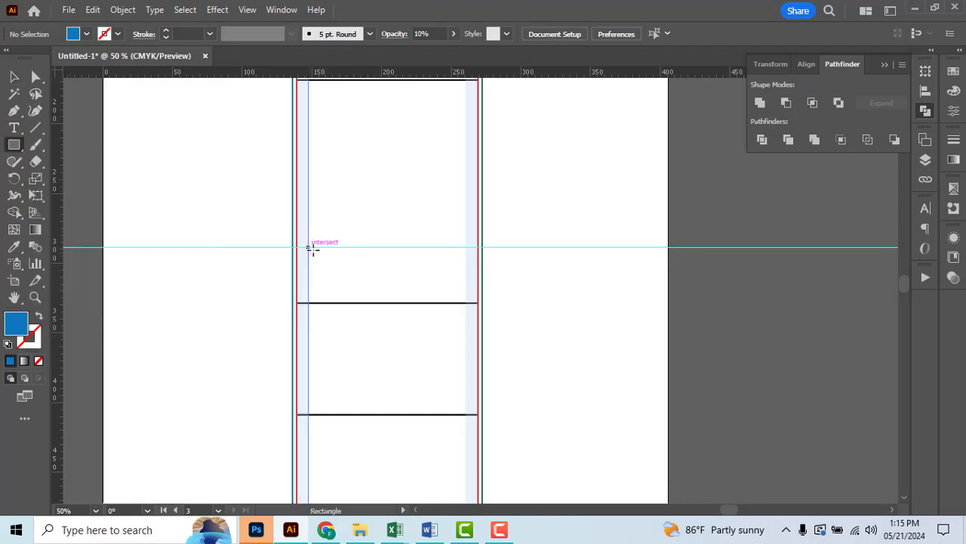
left_click_drag(309, 248, 466, 304)
key("i")
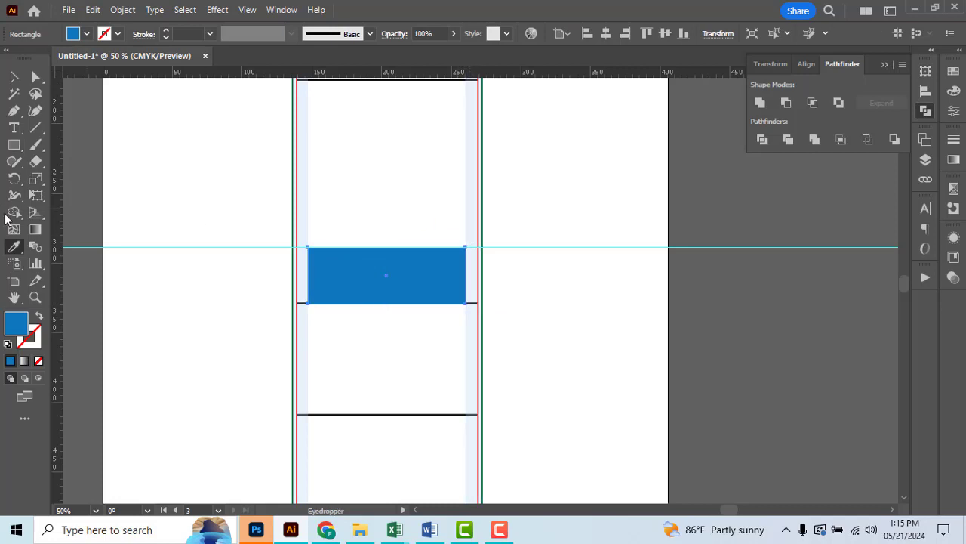
left_click(475, 191)
key("v")
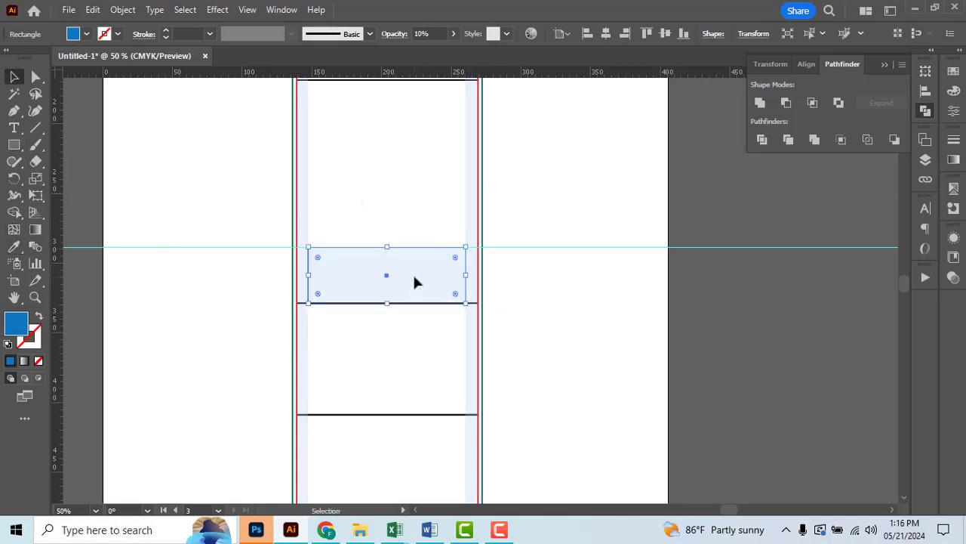
Step: Add an anchor at the top edge's midpoint and drag it down into a V notch
left_click(14, 110)
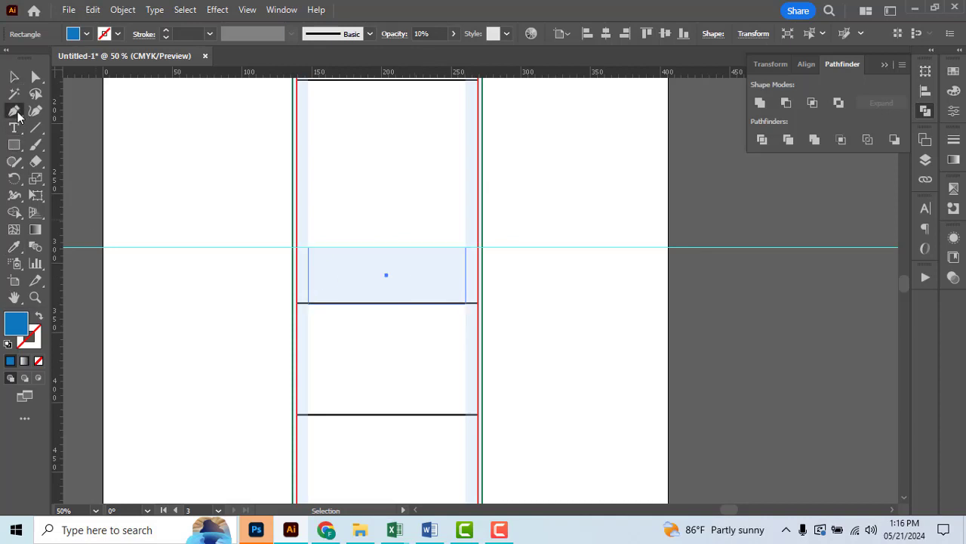
left_click(387, 248)
key("a")
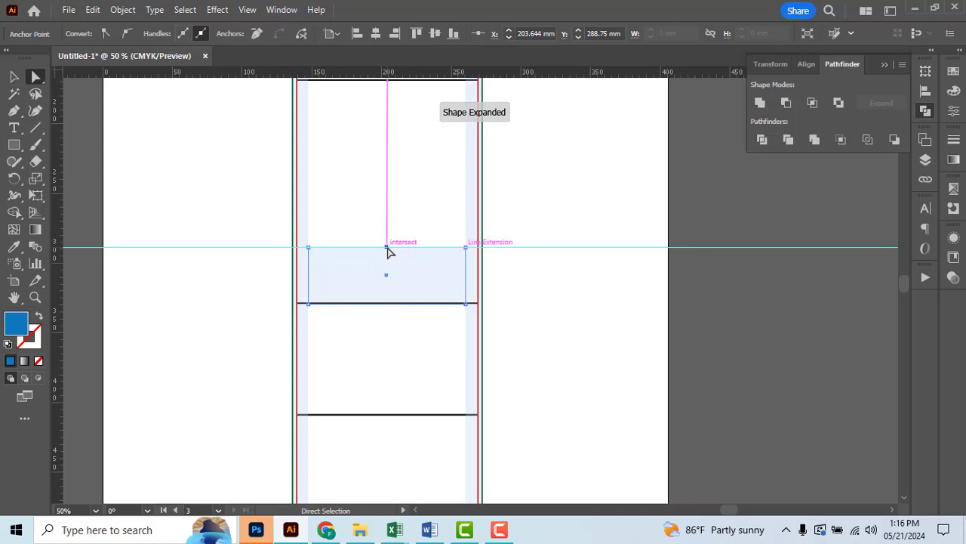
left_click_drag(387, 248, 386, 299)
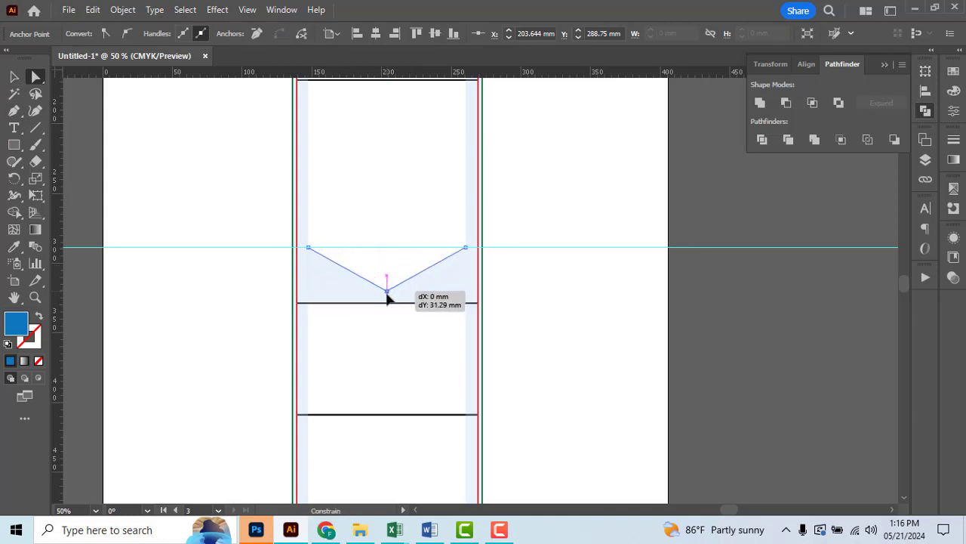
key("alt+Tab")
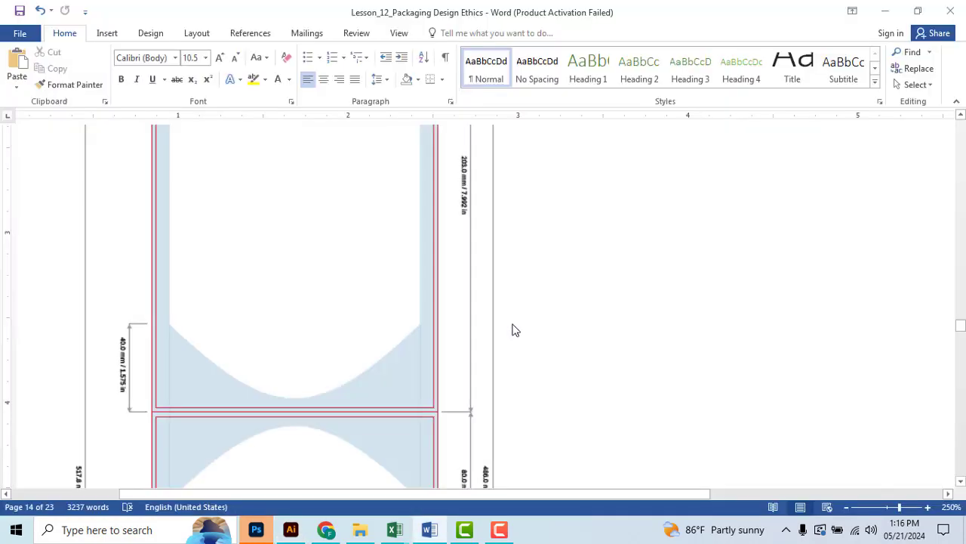
Step: Convert the V's bottom point to smooth with the Anchor Point Tool, forming a U-curve
key("alt+Tab")
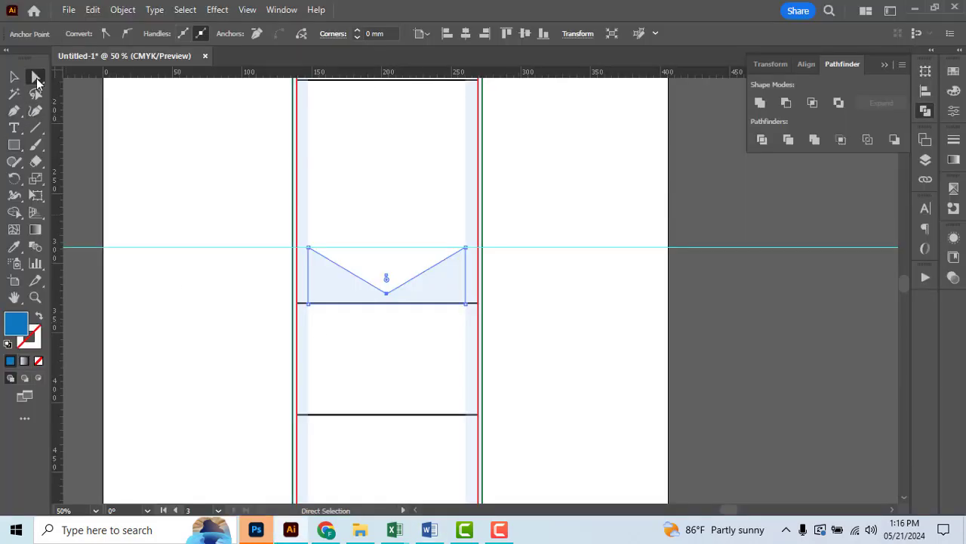
left_click(37, 81)
left_click(14, 118)
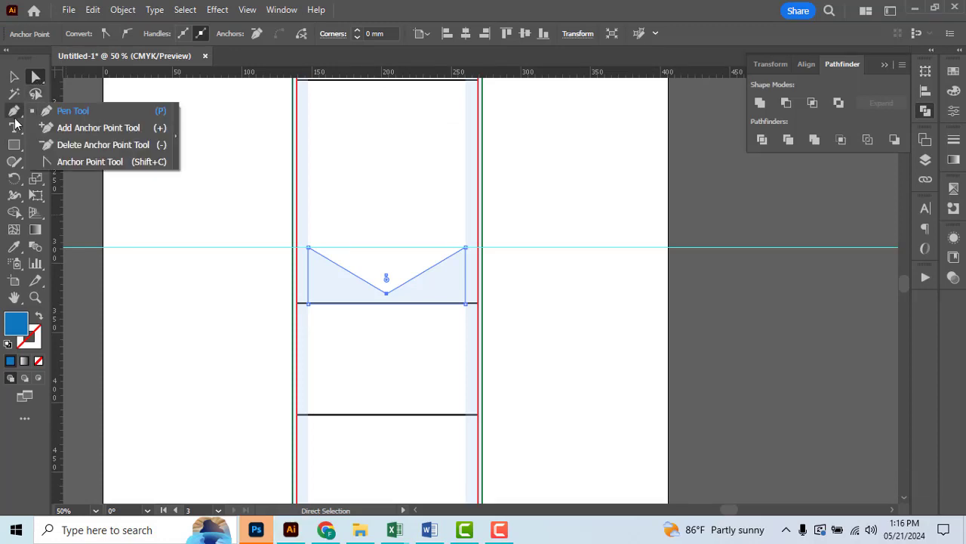
left_click(101, 163)
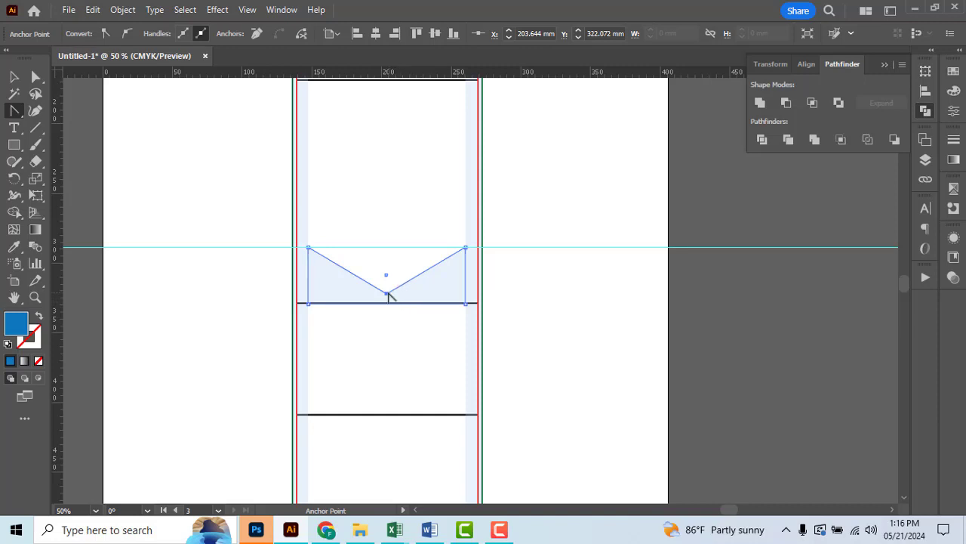
left_click_drag(386, 294, 441, 301)
key("v")
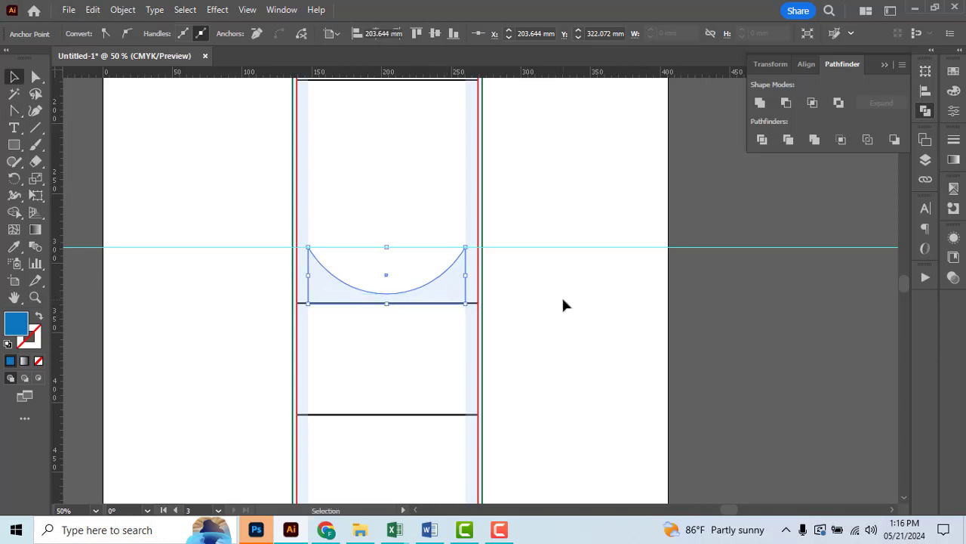
left_click(562, 295)
Step: Copy the curved cutout into the lower cell as an arch and nudge it into place
scroll(472, 298, "down", 1)
scroll(453, 302, "up", 1)
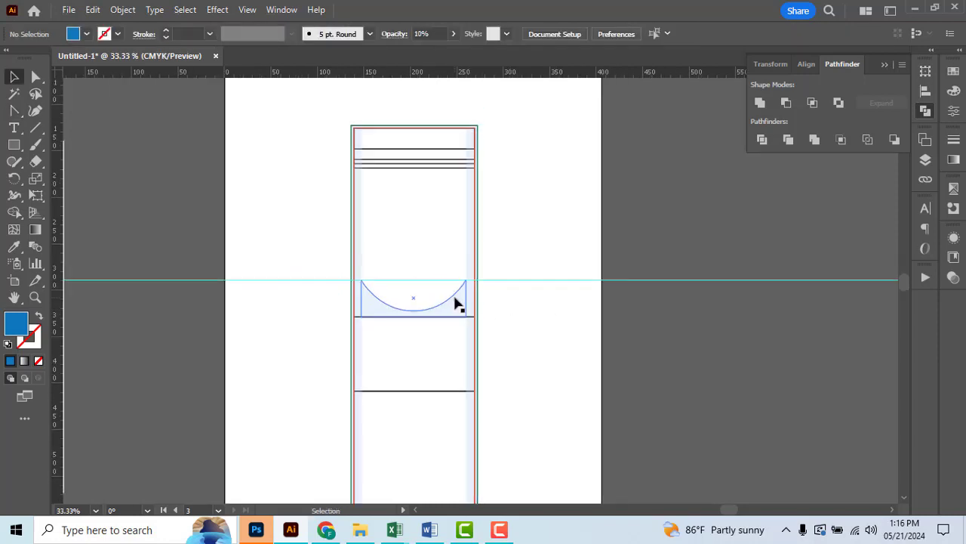
scroll(455, 300, "down", 3)
mouse_move(461, 264)
left_mouse_down()
mouse_move(463, 378)
mouse_move(462, 341)
left_mouse_up()
key("ctrl+z")
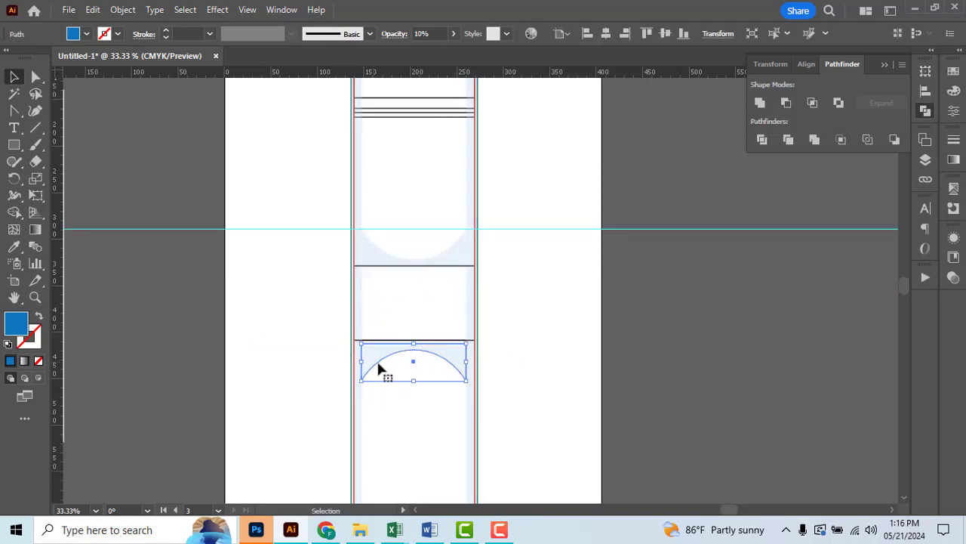
scroll(370, 355, "up", 4)
left_click_drag(370, 354, 367, 325)
scroll(368, 326, "down", 4)
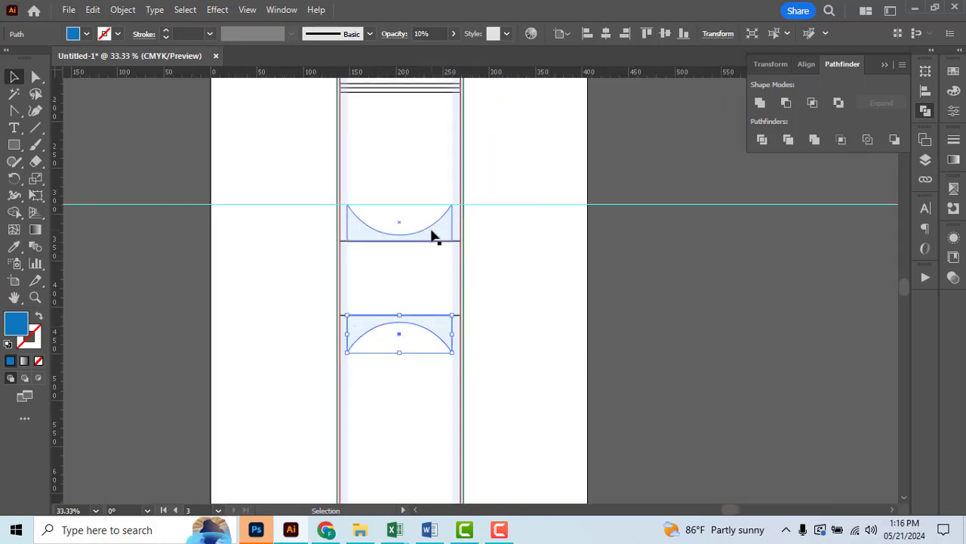
left_click(527, 242)
Step: Copy the arch and the upper curve into the middle cell to form a lens opening
scroll(427, 246, "up", 1)
left_click_drag(444, 367, 452, 265)
left_click(502, 270)
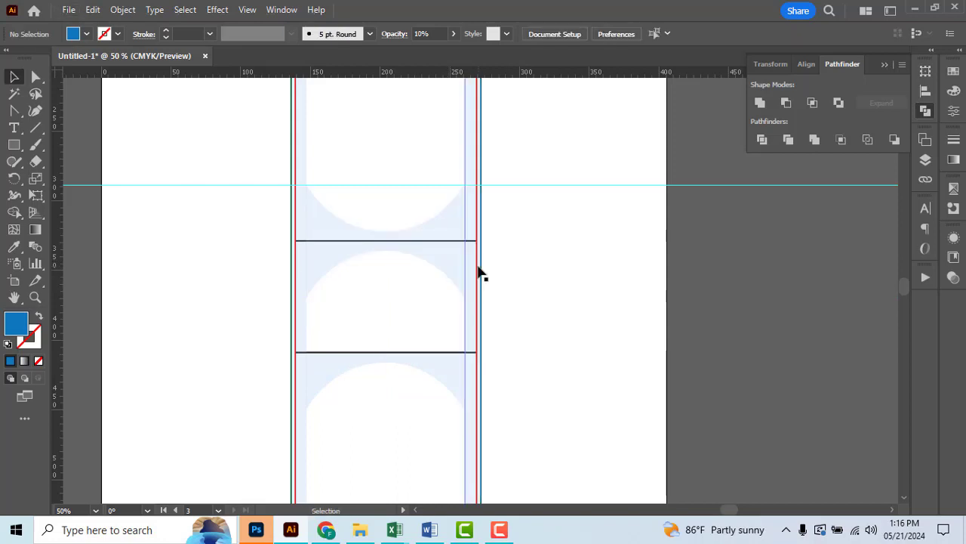
scroll(561, 295, "up", 2)
scroll(567, 293, "down", 1)
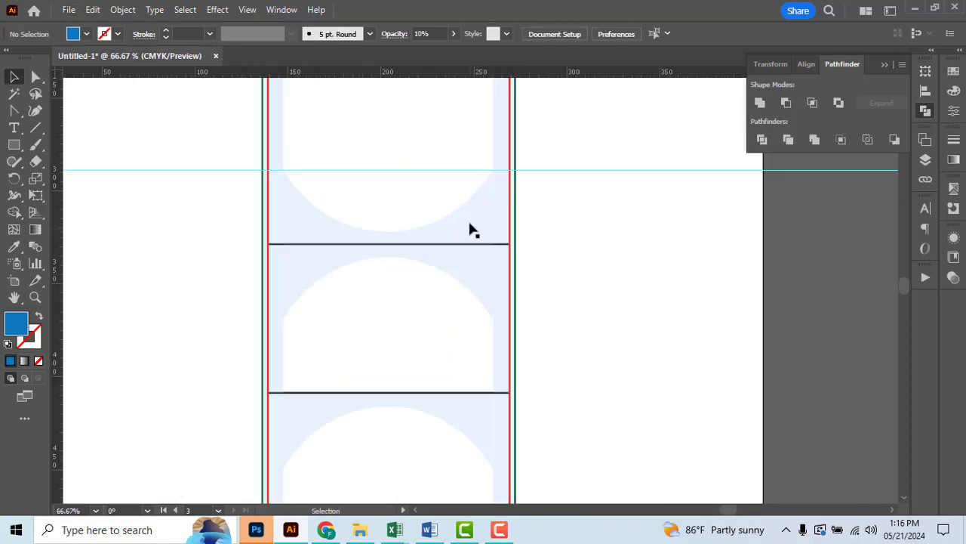
mouse_move(470, 228)
left_mouse_down()
mouse_move(474, 376)
mouse_move(472, 365)
left_mouse_up()
left_click(350, 276)
Step: Compare the artwork against the Word reference dieline
scroll(348, 276, "down", 3)
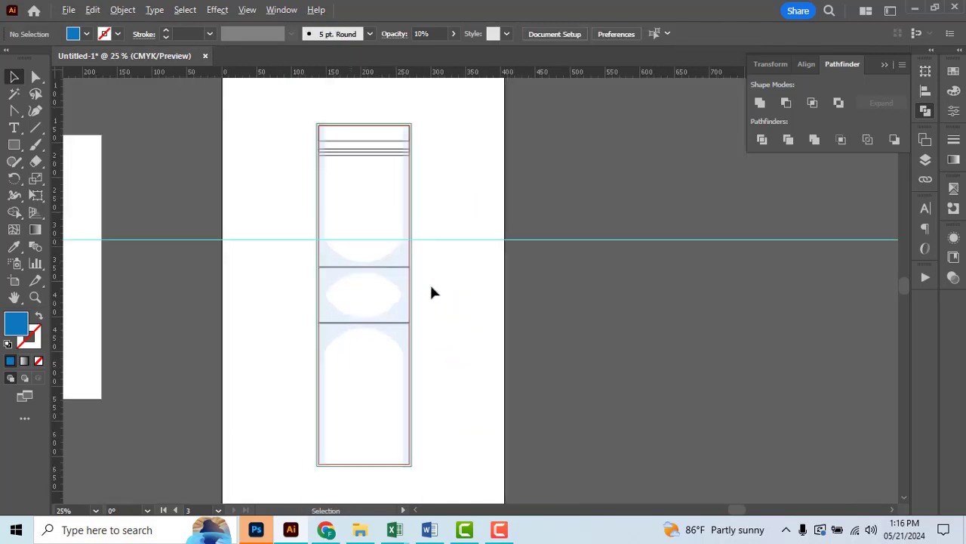
key("alt+Tab")
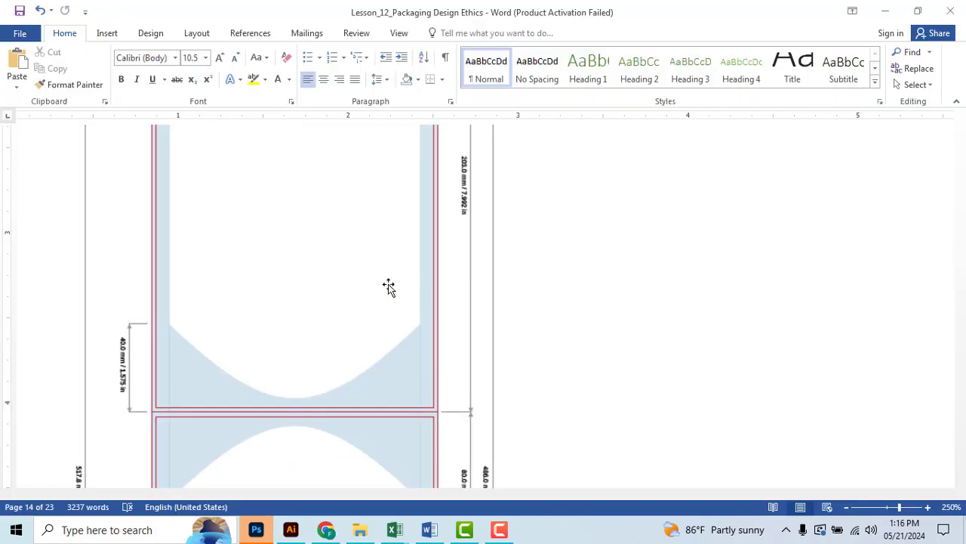
scroll(389, 284, "down", 3)
scroll(388, 284, "down", 2)
scroll(390, 285, "down", 3)
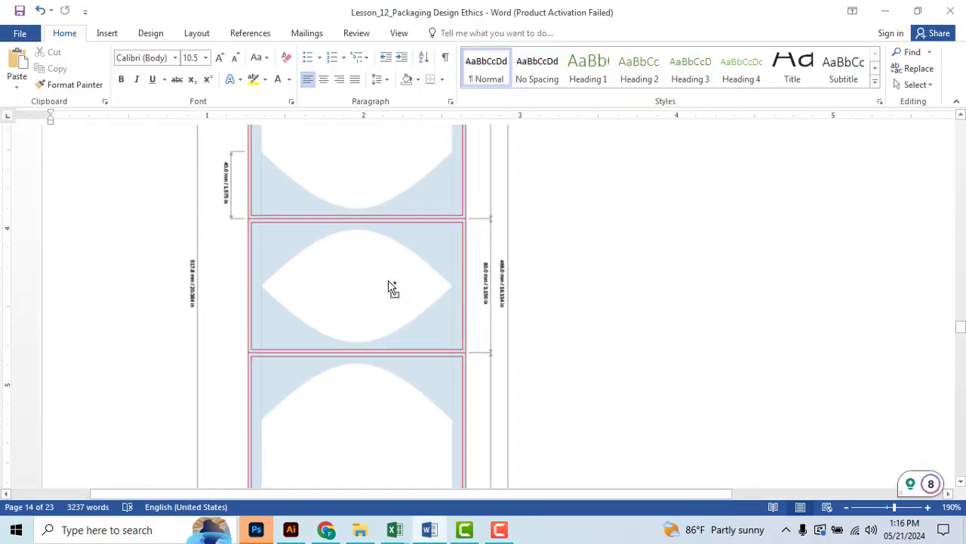
scroll(392, 288, "down", 3)
scroll(392, 287, "down", 1)
key("alt+Tab")
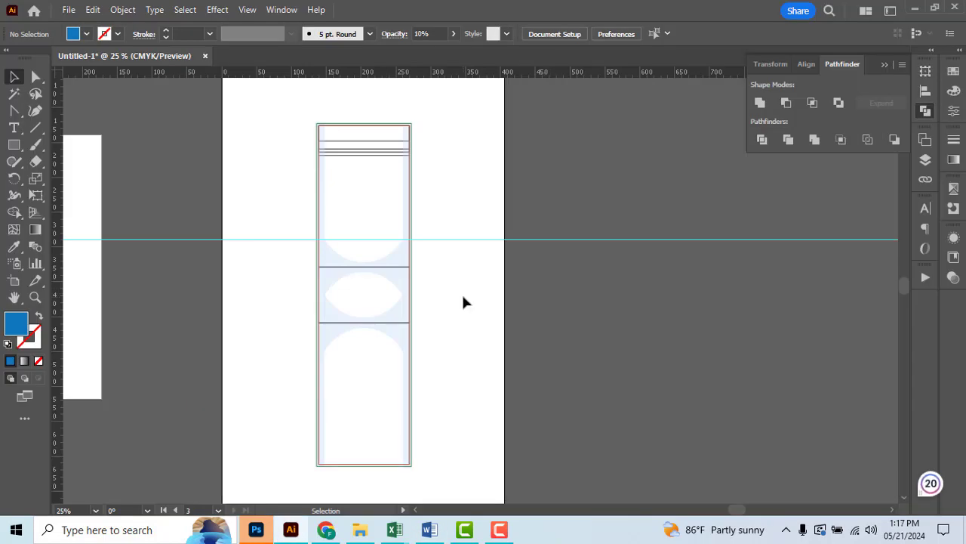
Step: Delete the horizontal guide
left_click(459, 240)
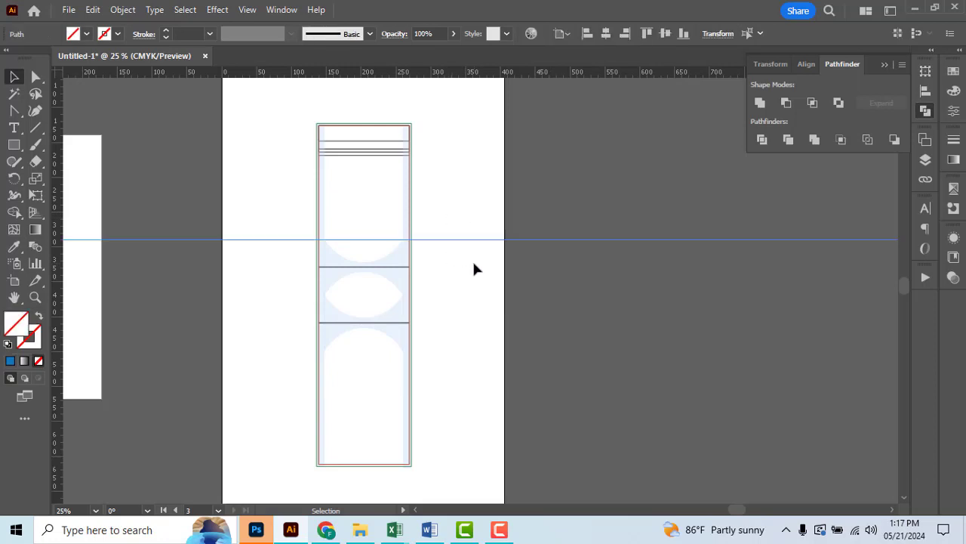
key("Delete")
scroll(376, 245, "up", 1, "alt")
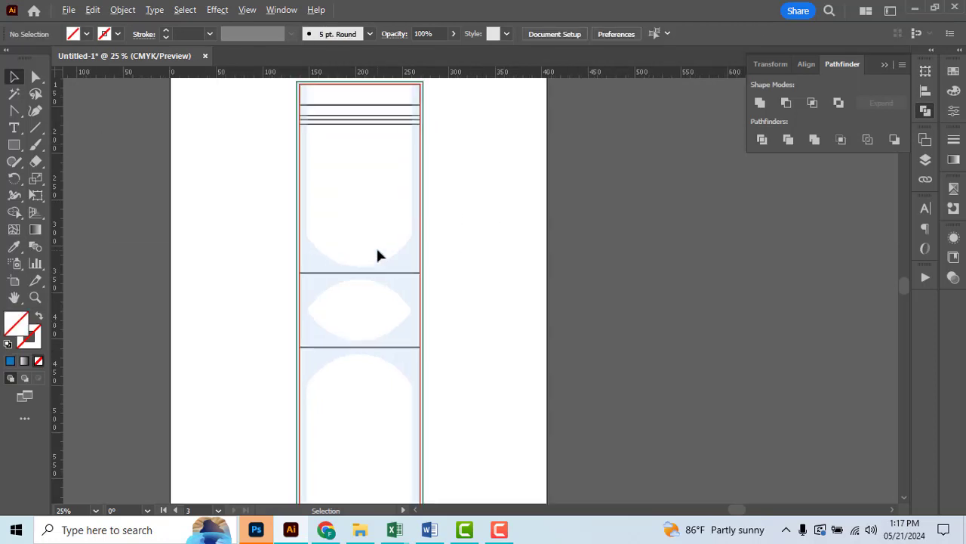
Step: Unite the upper cutout, tall strip, two middle arcs and lower arch into one shape
left_click(395, 265)
left_click(415, 194, "shift")
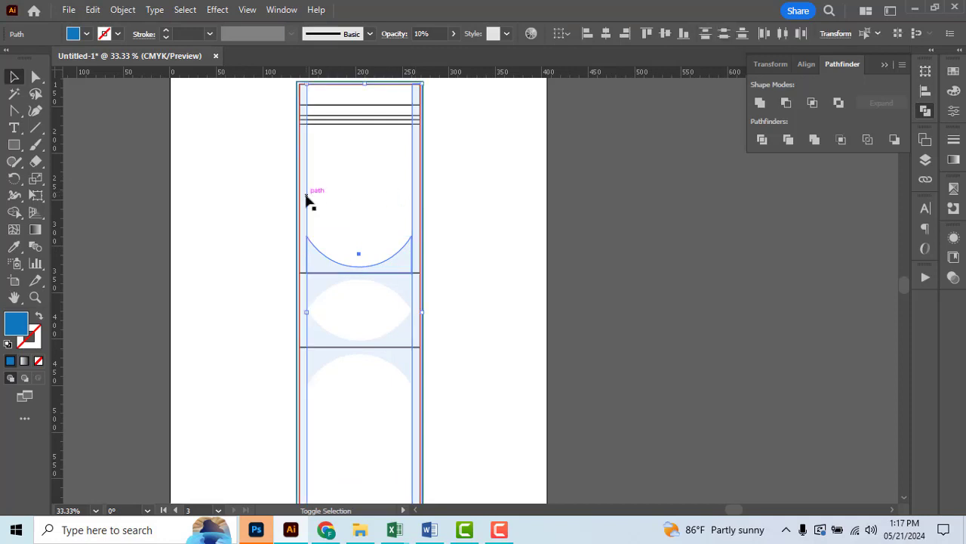
left_click(321, 294, "shift")
left_click(316, 337, "shift")
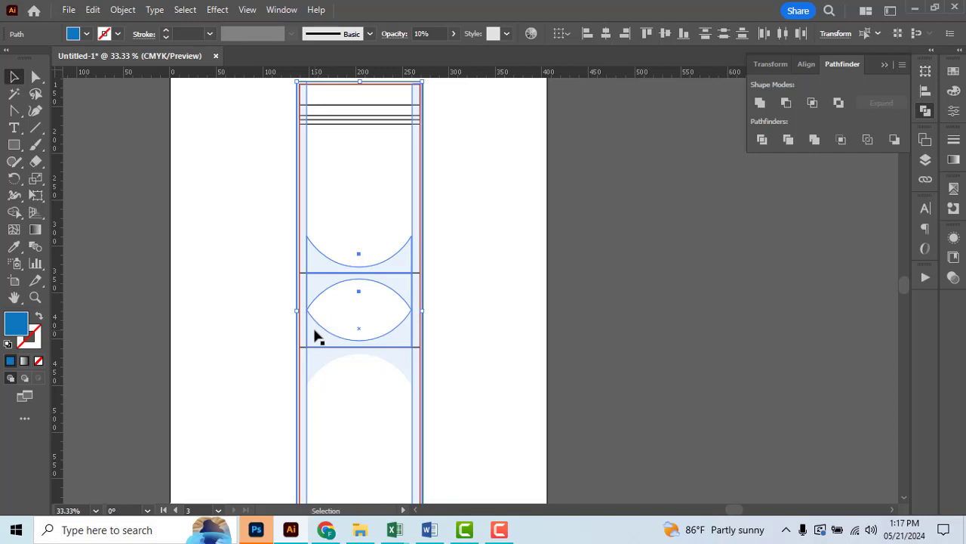
left_click(320, 370, "shift")
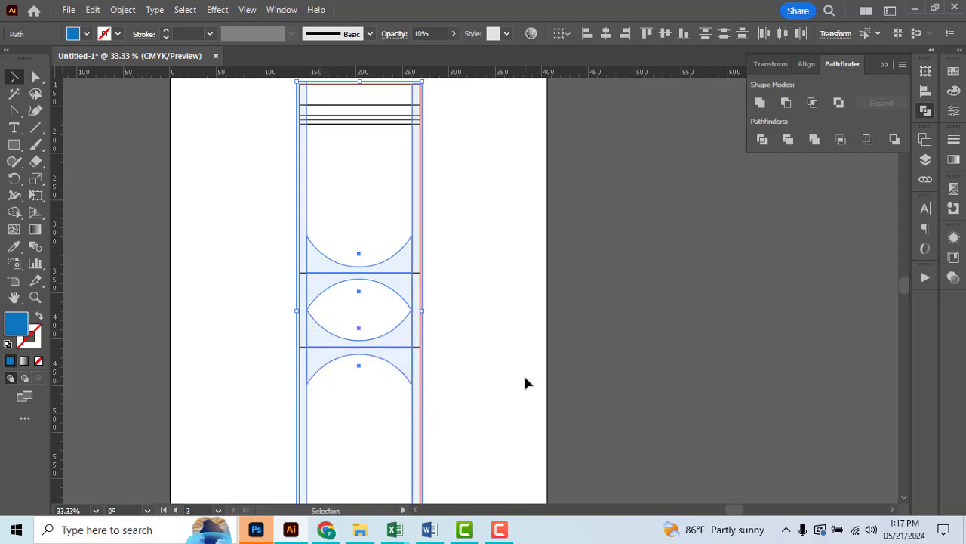
left_click(759, 103)
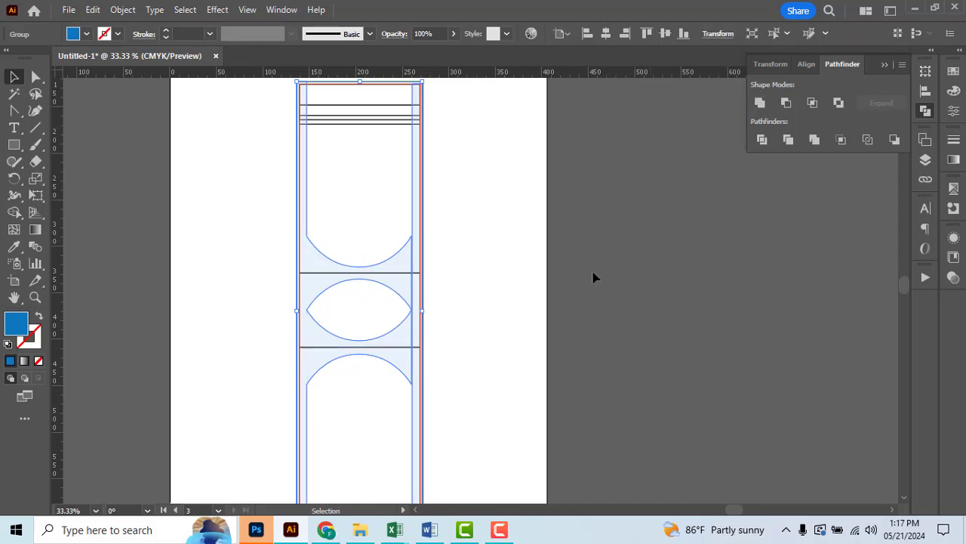
left_click(474, 297)
left_click(415, 415)
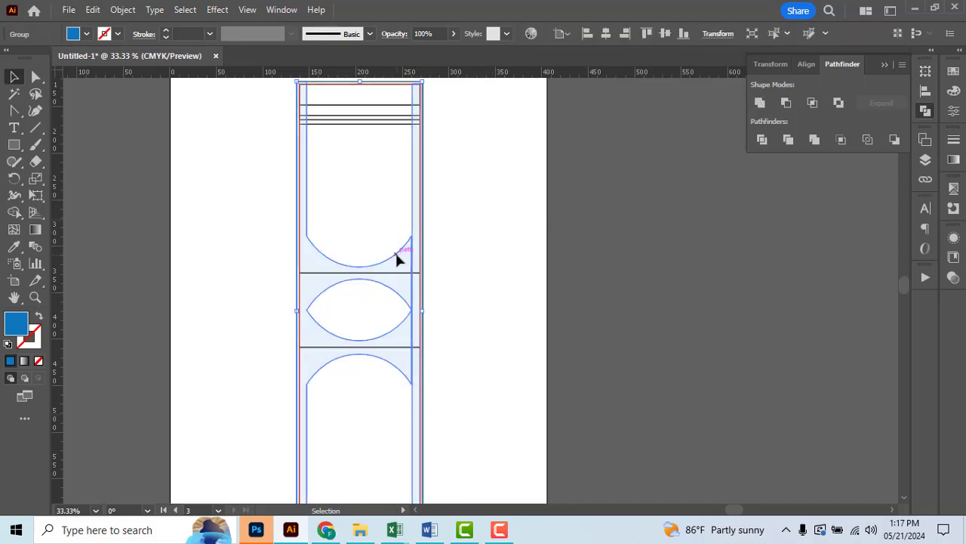
Step: Select the upper curve's top-right anchor with Direct Selection, then clear the selection
key("a")
scroll(412, 247, "up", 3)
left_click(412, 218)
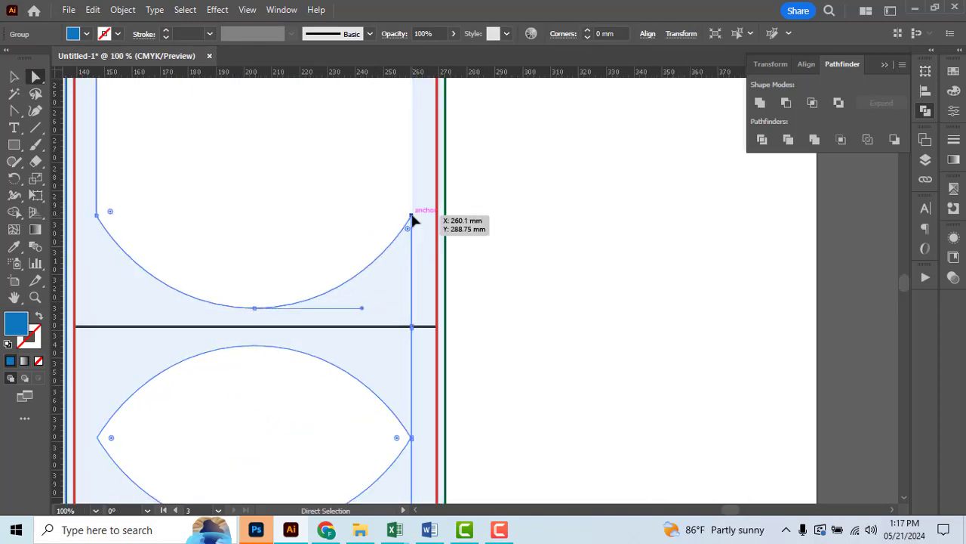
key("v")
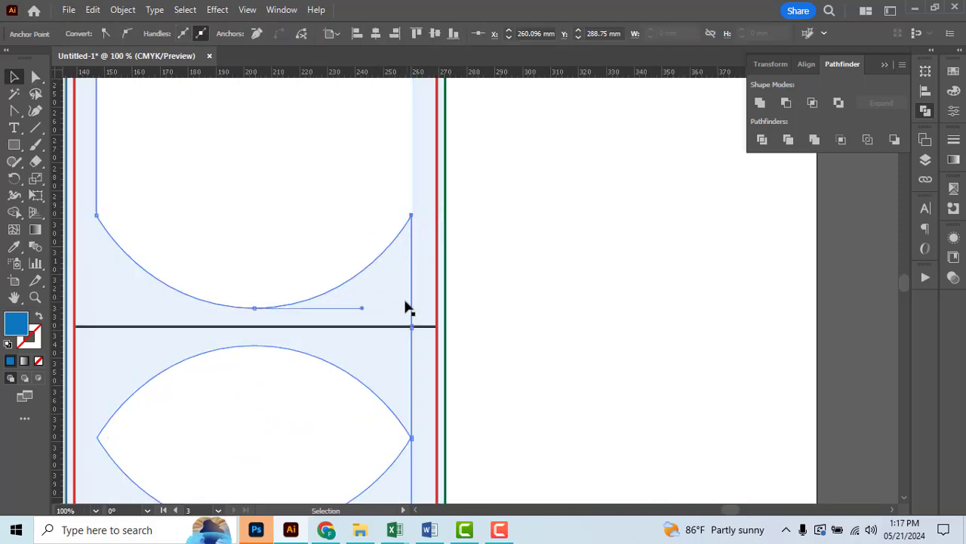
scroll(405, 310, "down", 1)
scroll(405, 317, "down", 1)
scroll(404, 357, "up", 2)
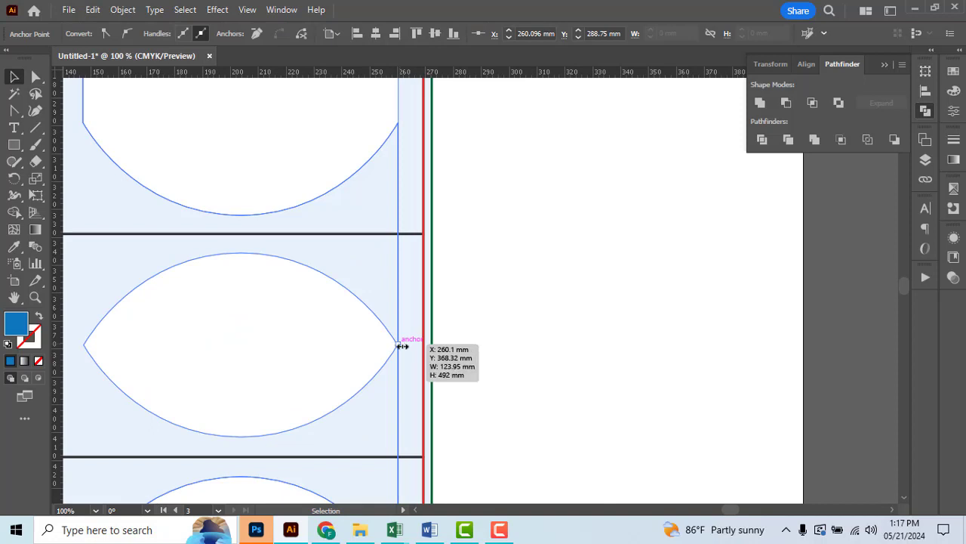
left_click(468, 276)
Step: Enter the merged group and nudge the compound path's edge slightly right
left_click(409, 386)
scroll(409, 377, "up", 4)
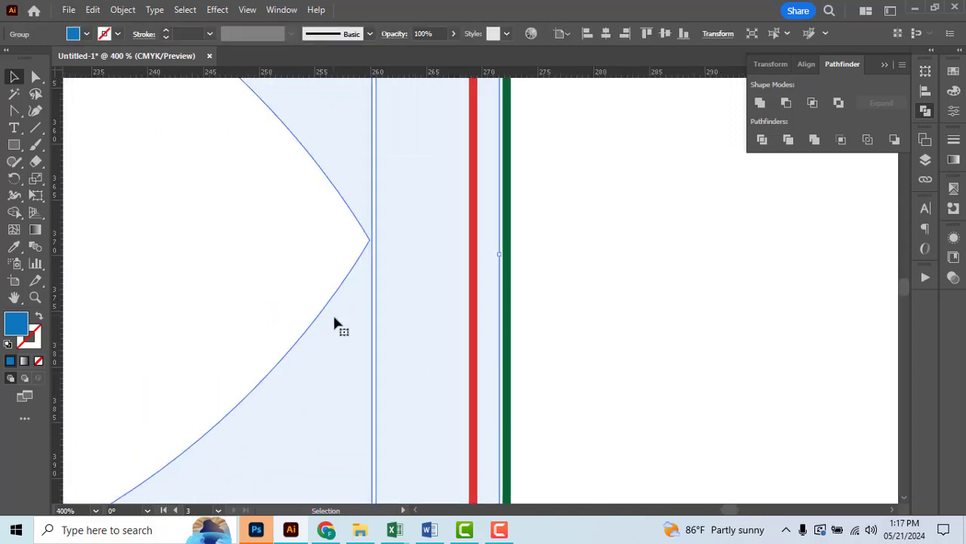
double_click(352, 330)
left_click(364, 285)
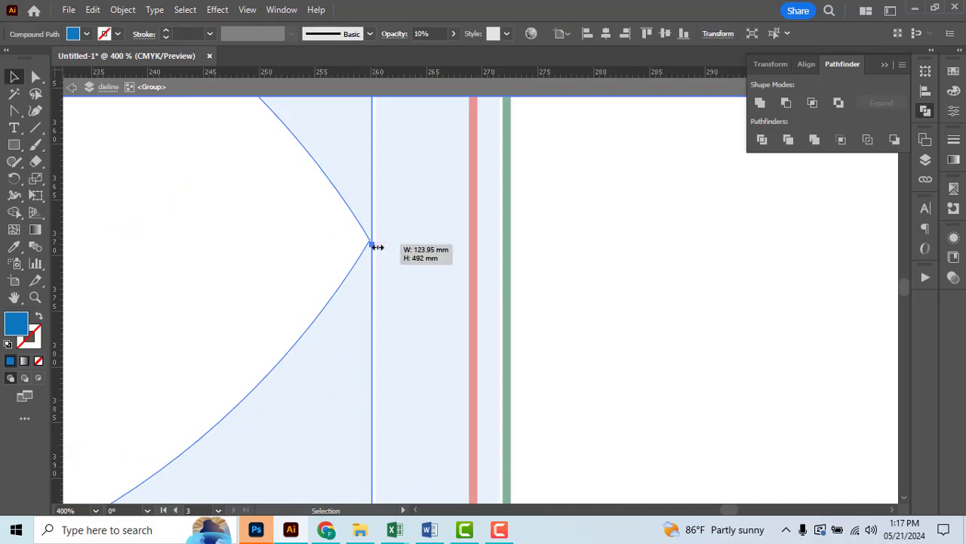
left_click_drag(375, 240, 393, 249)
scroll(435, 278, "down", 5)
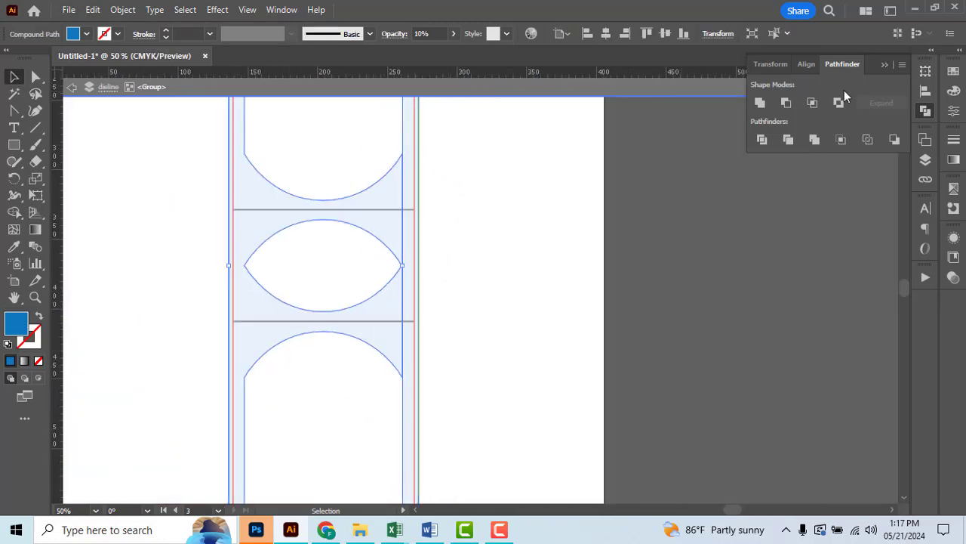
left_click(606, 211)
left_click(382, 209)
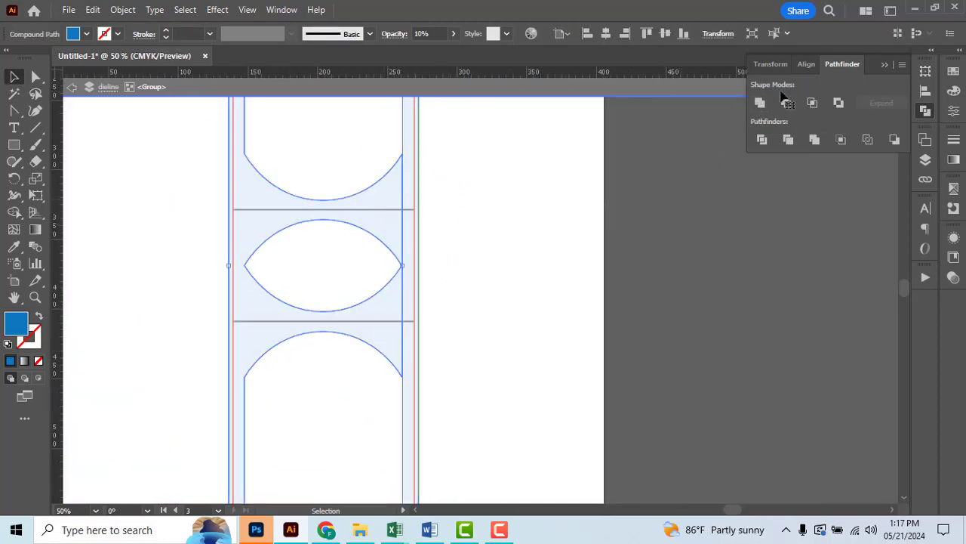
left_click(485, 206)
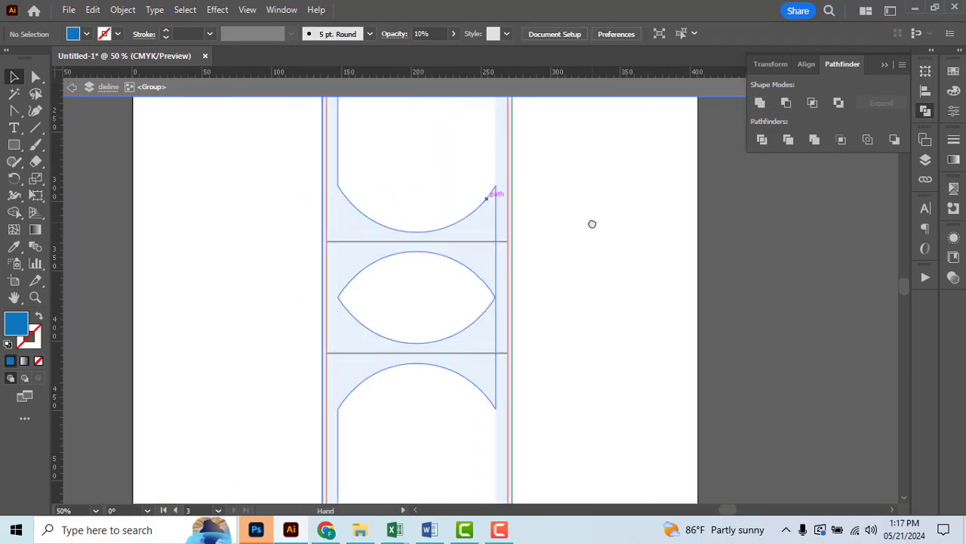
Step: Drag the curve's top corner anchor up until it snaps onto the right-side vertical line
scroll(591, 222, "up", 2)
scroll(531, 216, "up", 2)
key("a")
left_click(456, 215)
scroll(457, 204, "up", 2)
scroll(472, 189, "up", 2)
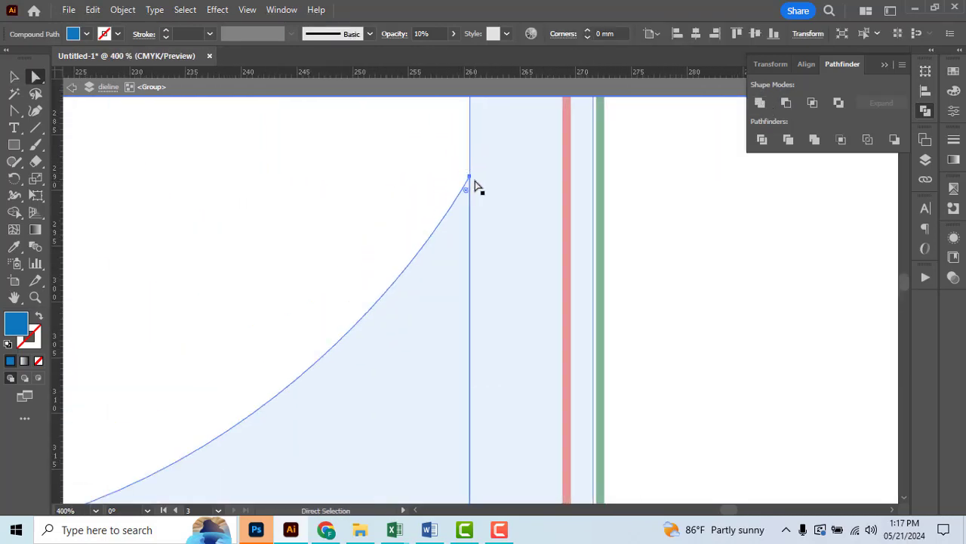
left_click(470, 177)
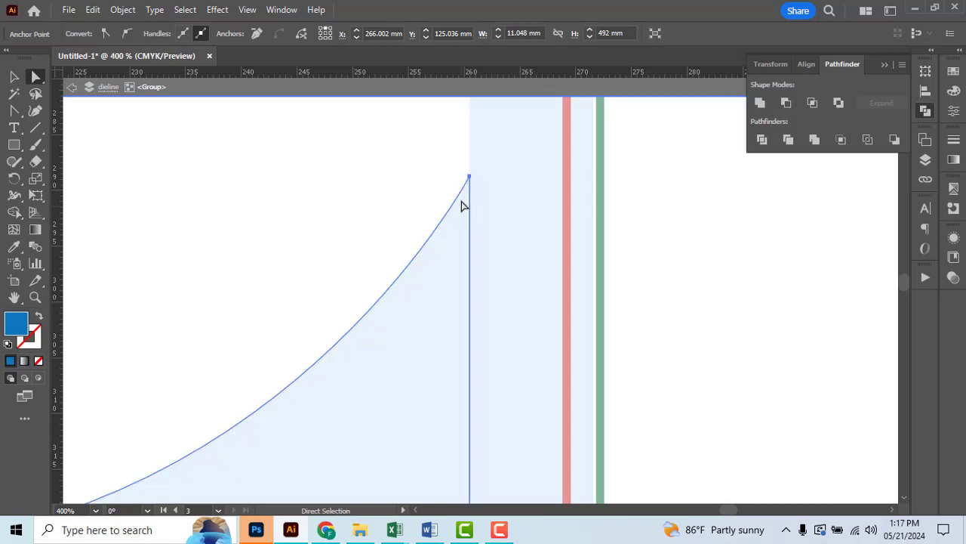
left_click(468, 178)
scroll(469, 180, "up", 2)
left_click_drag(470, 179, 474, 172)
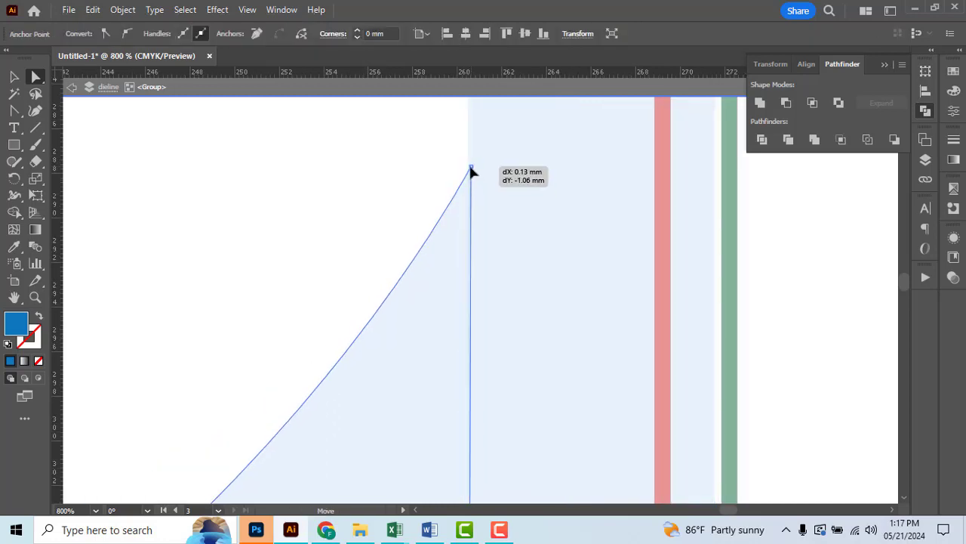
left_click_drag(474, 172, 471, 169)
Step: Return to the Selection tool and deselect the edited path
scroll(488, 207, "down", 5)
scroll(509, 345, "down", 1)
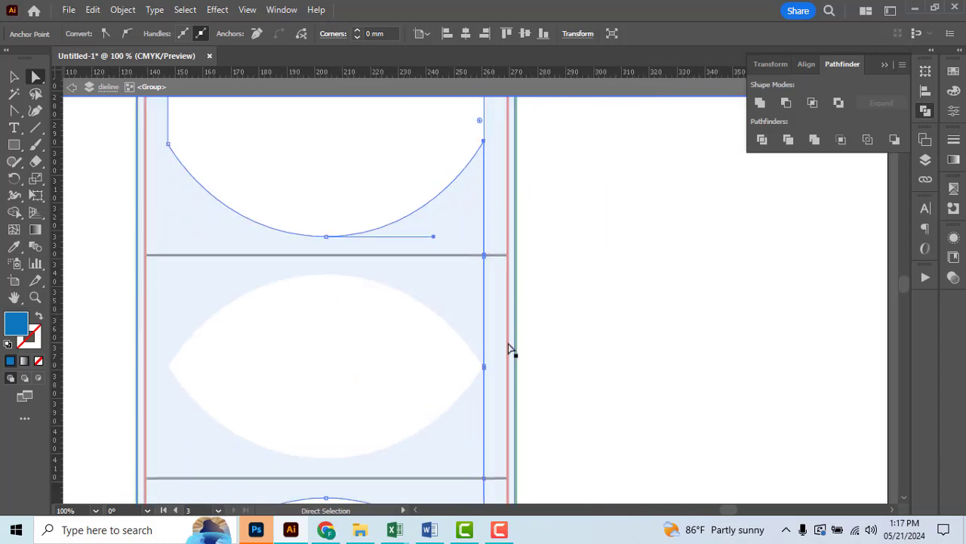
scroll(509, 330, "down", 4)
scroll(509, 332, "down", 1)
key("v")
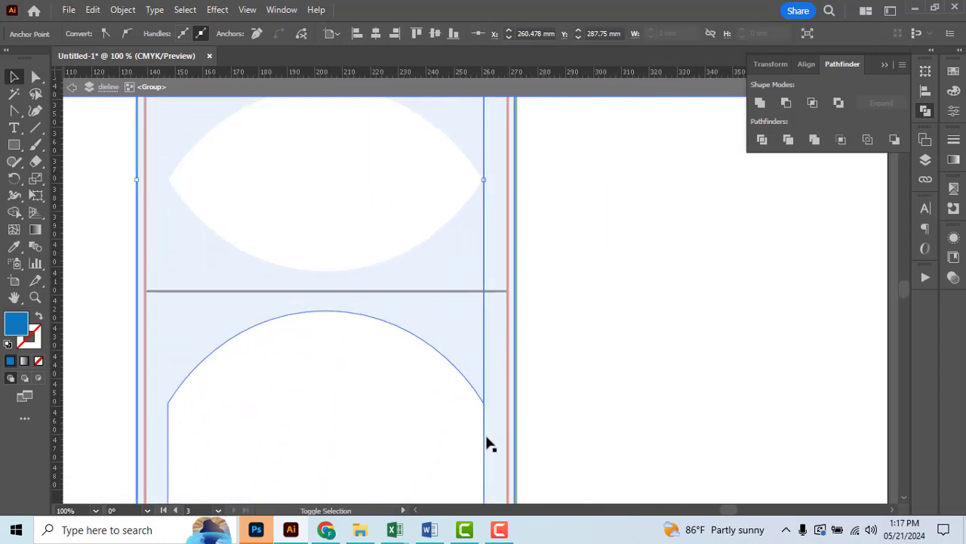
left_click(724, 170)
Step: Exit isolation mode and centre the full pouch dieline in view
scroll(574, 348, "down", 3)
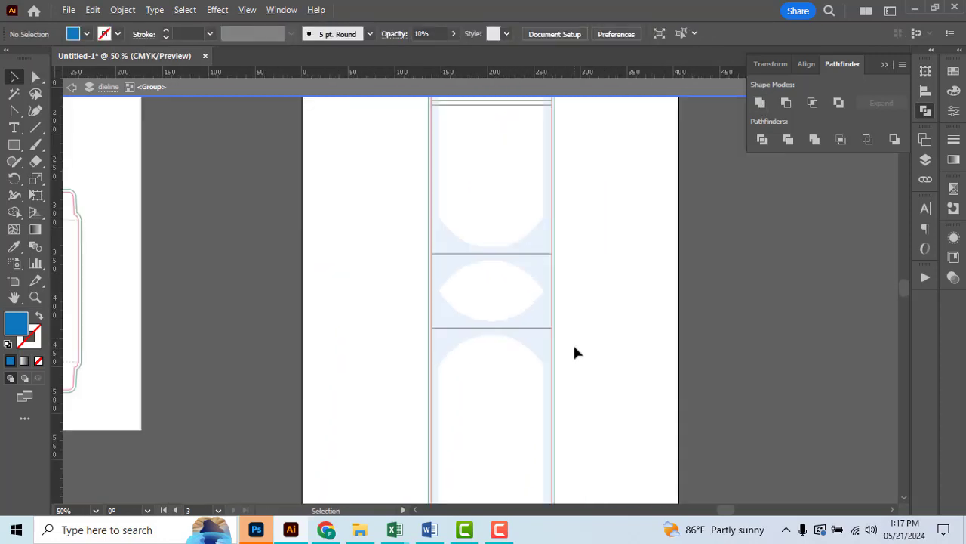
scroll(574, 332, "up", 1)
scroll(575, 329, "down", 1)
scroll(576, 333, "down", 1)
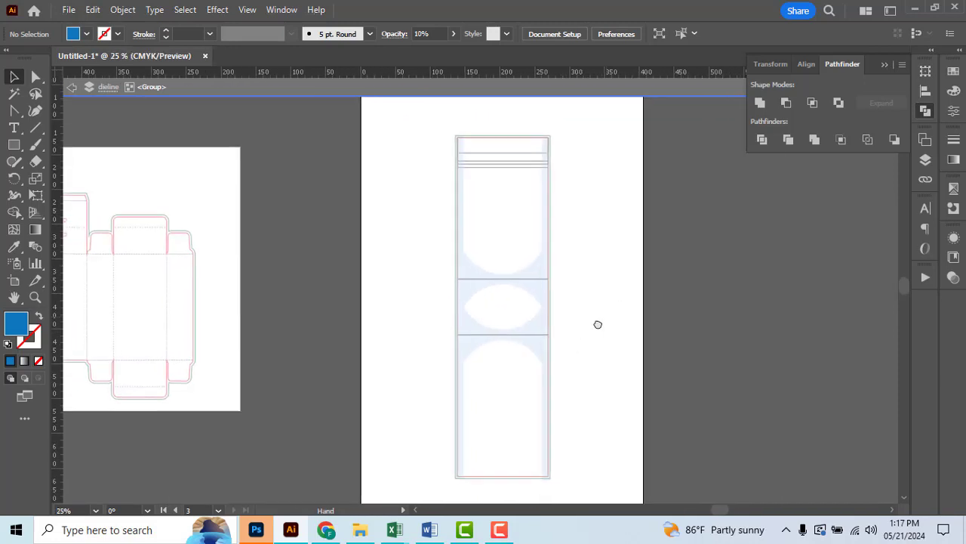
scroll(563, 338, "up", 1)
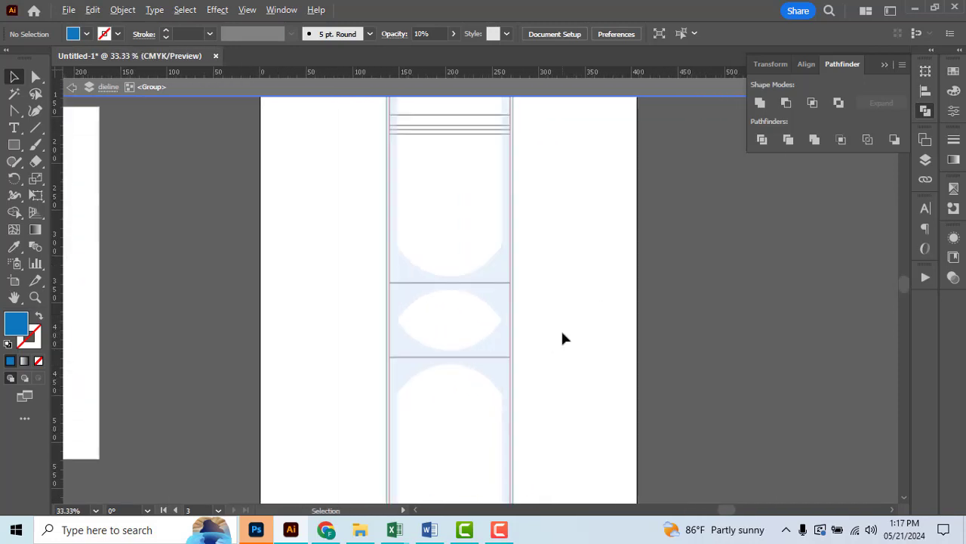
scroll(562, 338, "down", 2)
key("Escape")
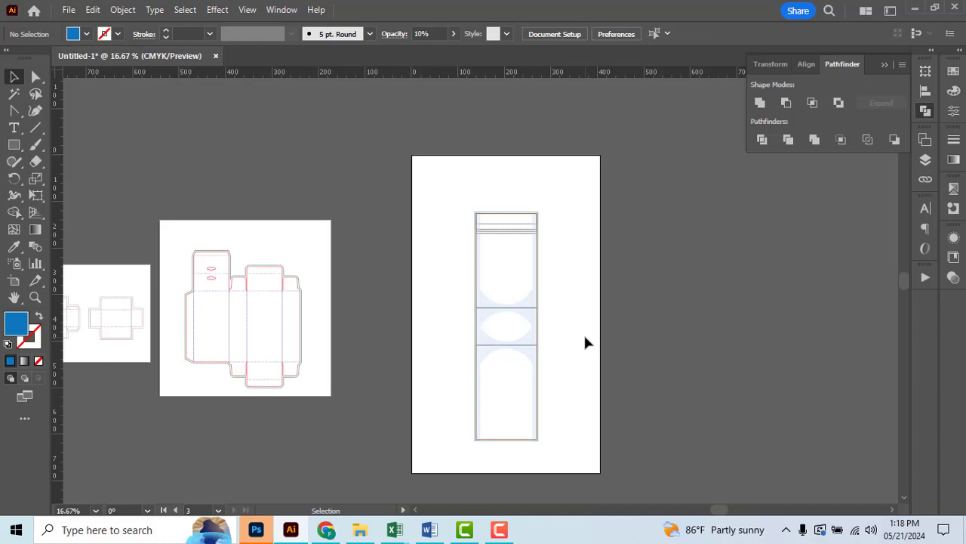
scroll(583, 332, "up", 1)
left_click_drag(579, 332, 575, 308)
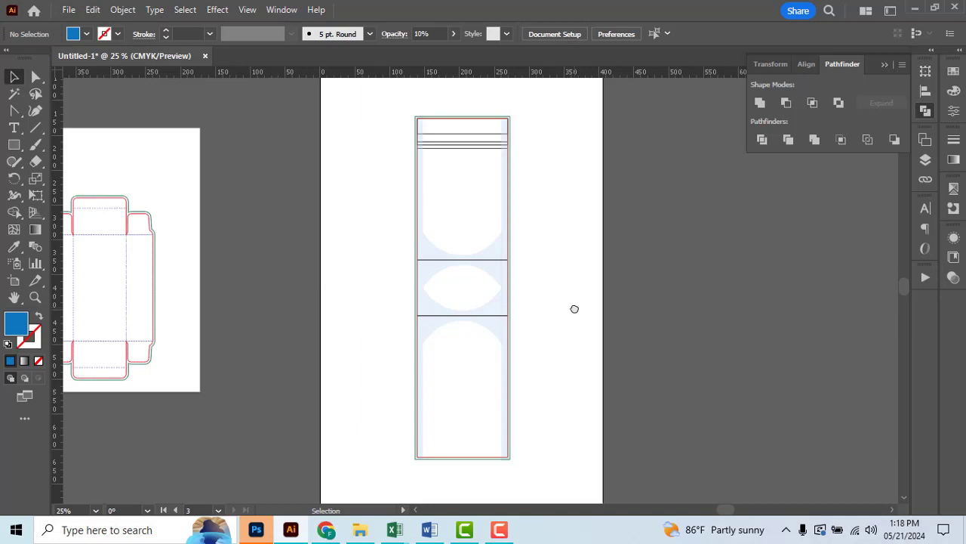
scroll(476, 138, "up", 1)
Step: Give the pouch group a 1 pt blue dashed stroke with 4 pt dashes
left_click(478, 138)
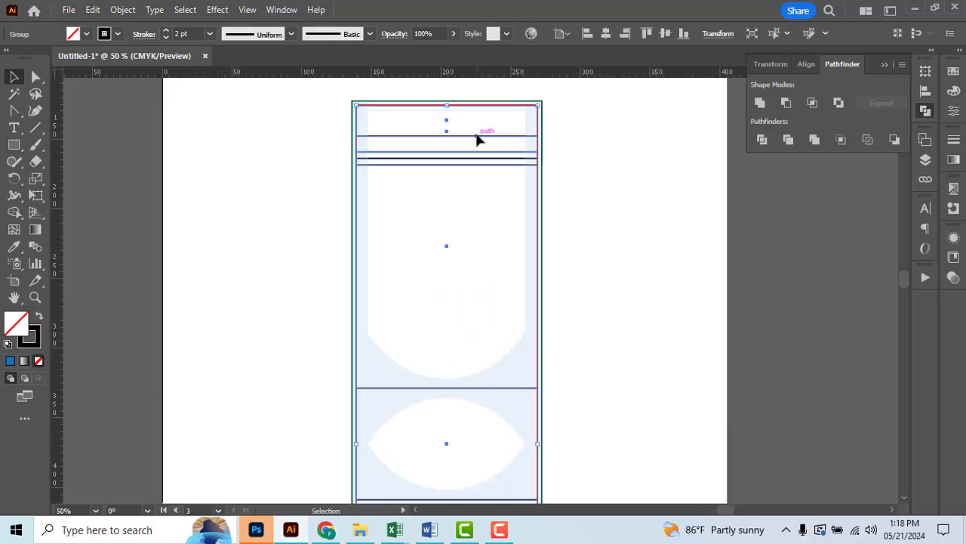
mouse_move(477, 138)
left_mouse_down()
mouse_move(594, 157)
mouse_move(954, 146)
left_mouse_up()
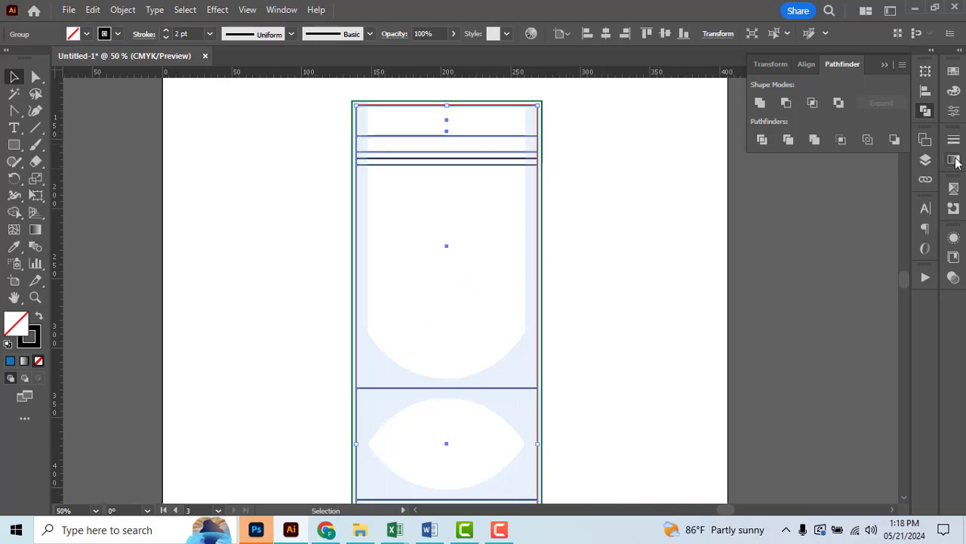
left_click(955, 144)
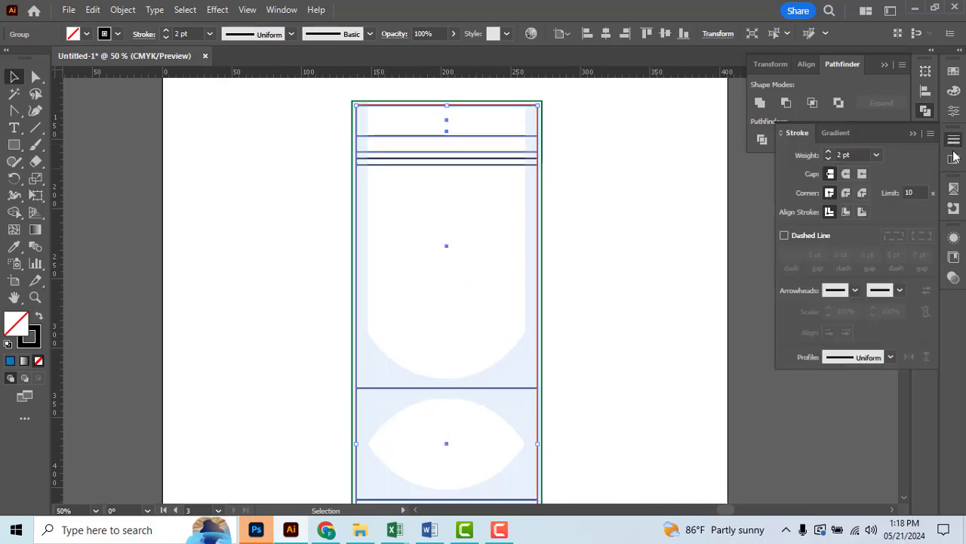
left_click(814, 237)
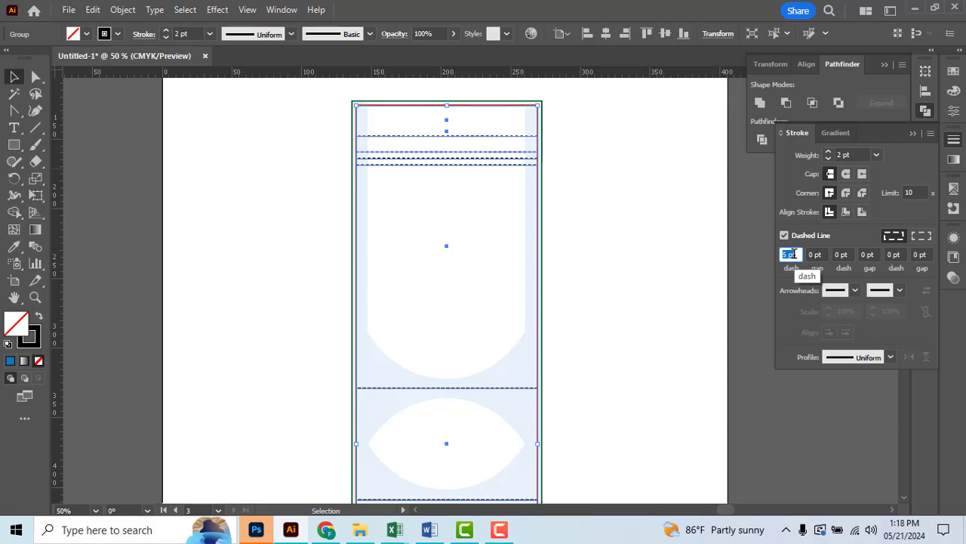
type("4")
key("Return")
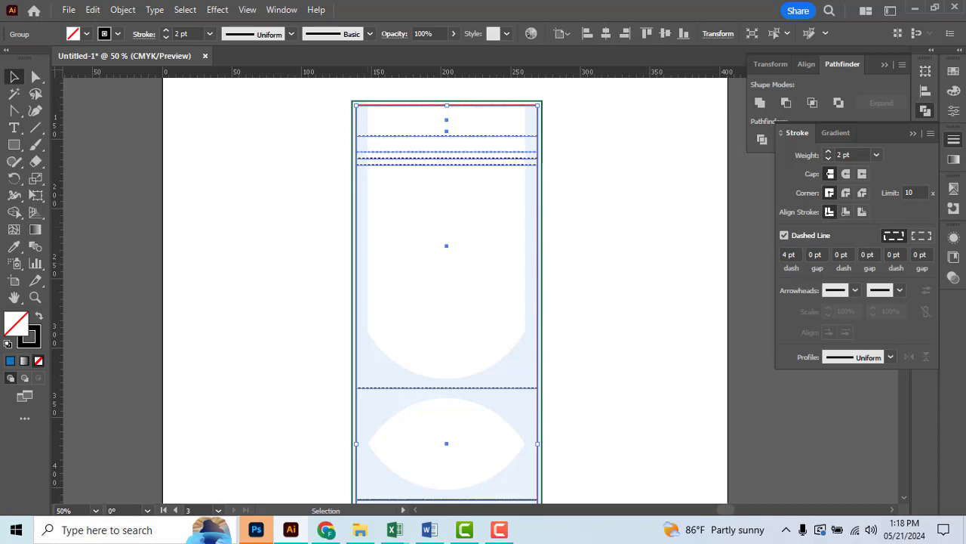
left_click(210, 34)
left_click(228, 96)
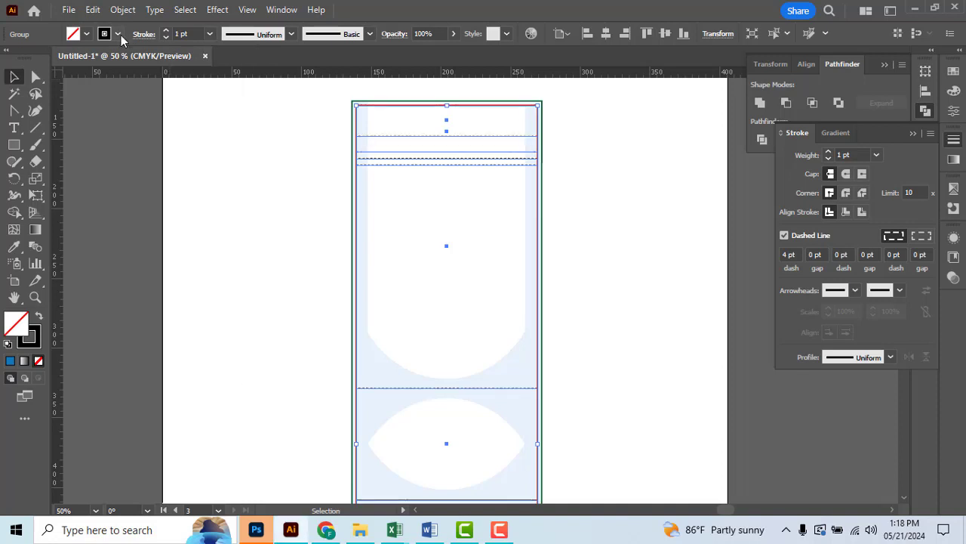
left_click(117, 34)
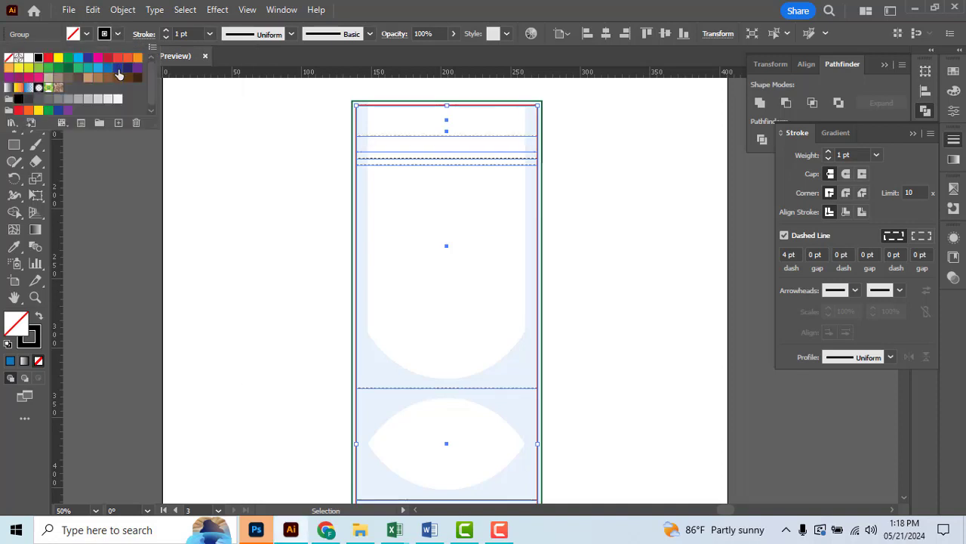
left_click(118, 69)
left_click(614, 253)
key("ctrl+minus")
key("ctrl+minus")
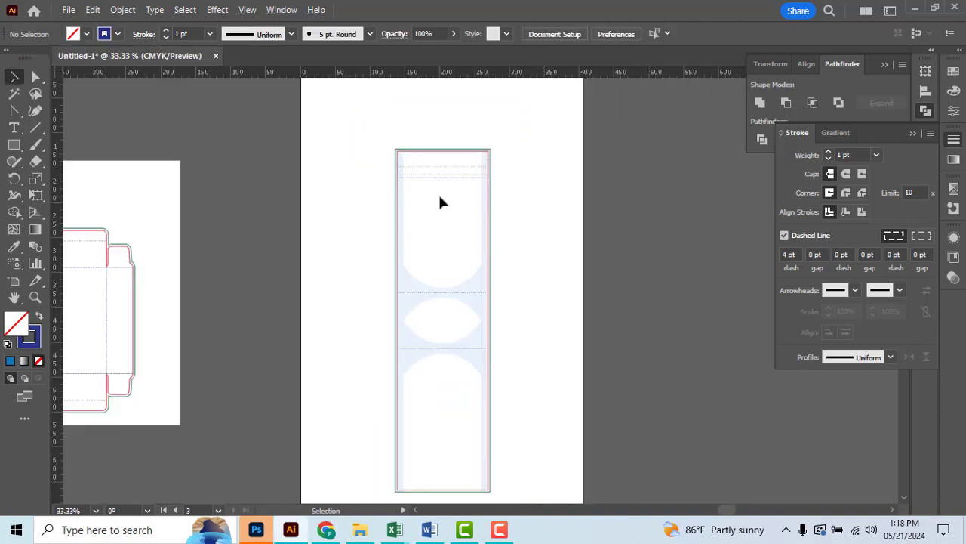
key("ctrl+plus")
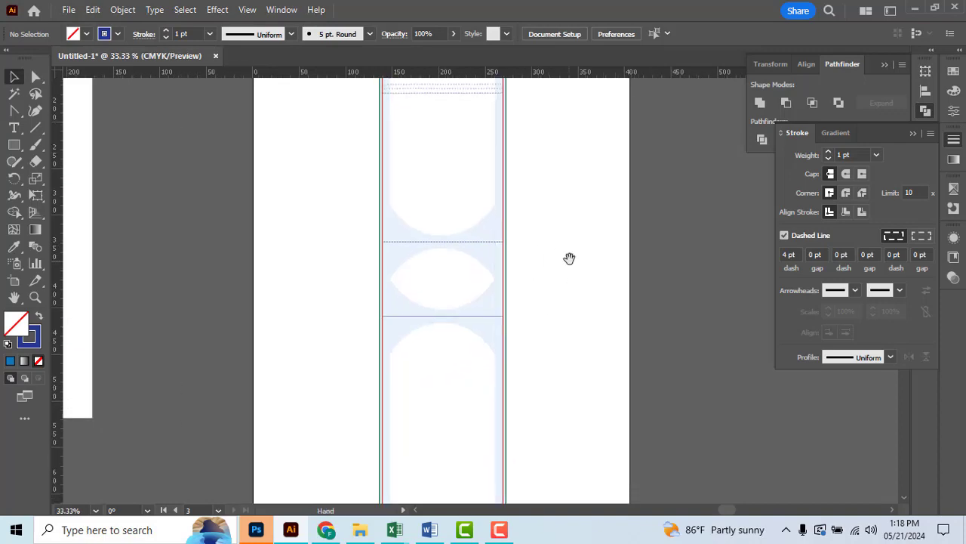
key("alt+Tab")
key("alt+Tab")
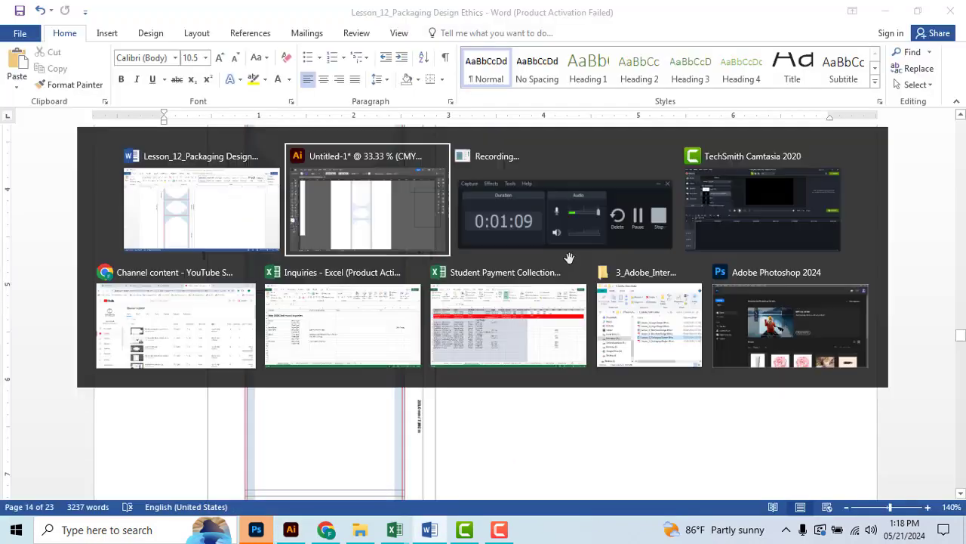
scroll(570, 261, "up", 3)
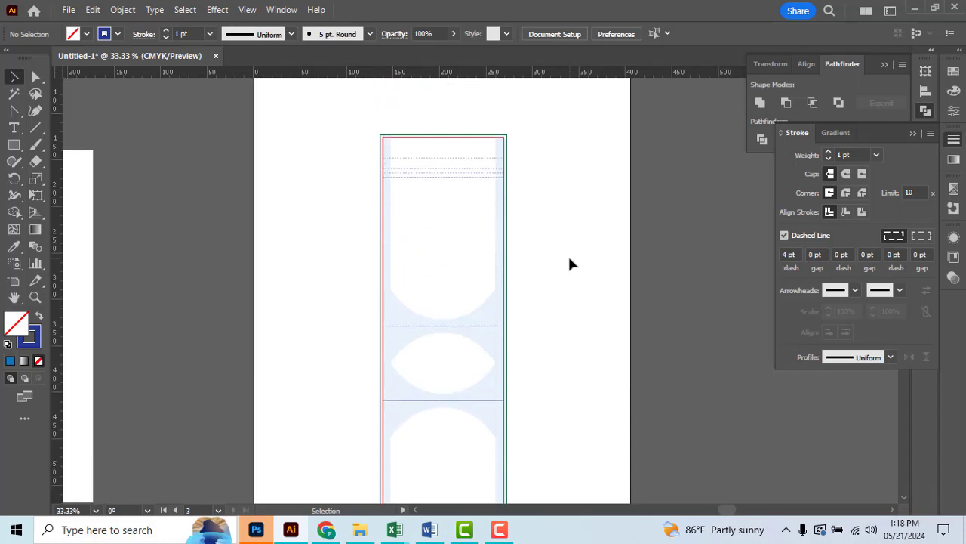
key("ctrl+minus")
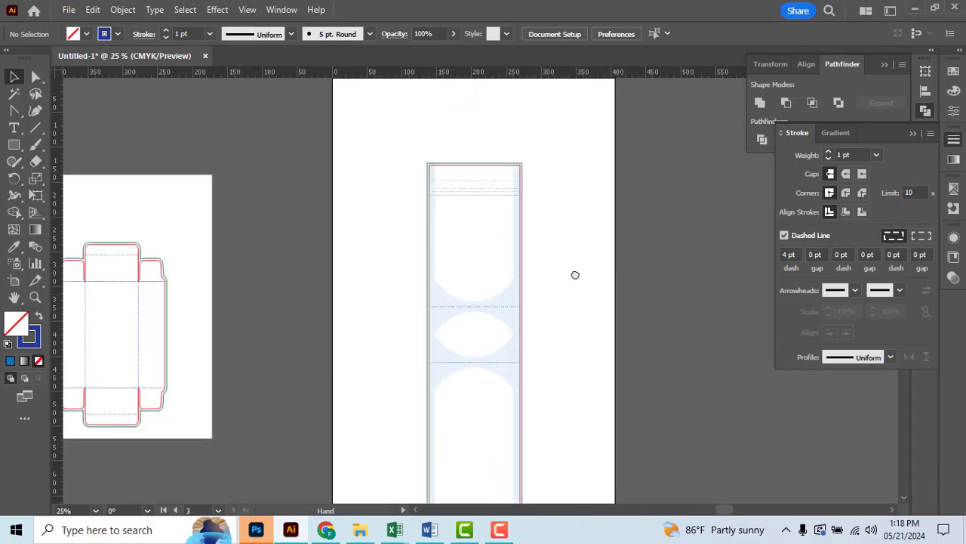
left_click_drag(574, 274, 553, 233)
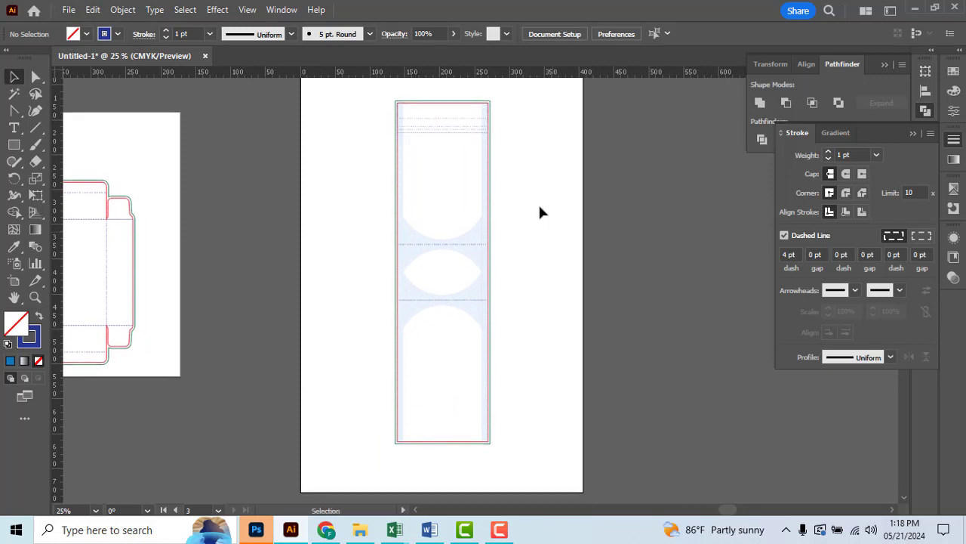
scroll(440, 118, "up", 1, "alt")
scroll(442, 119, "up", 2, "alt")
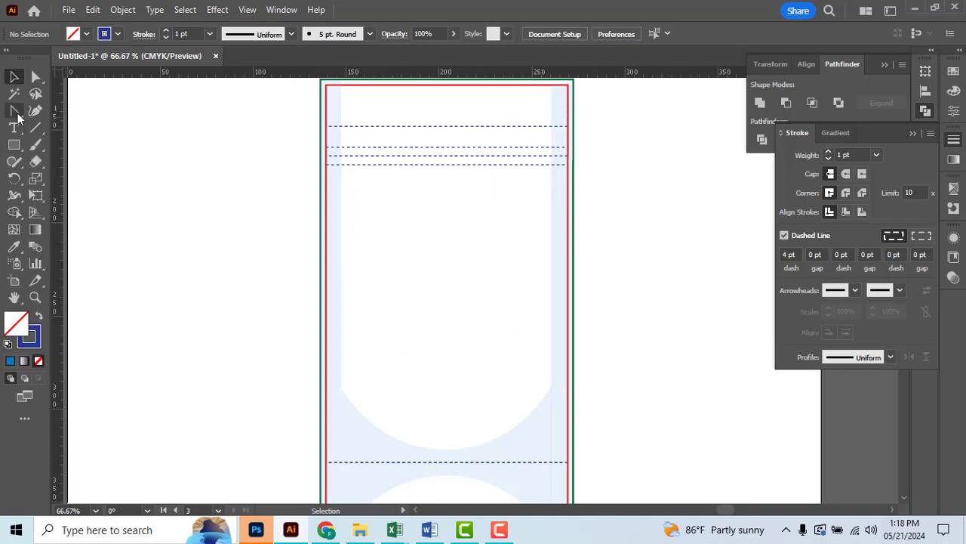
Step: Draw a three-point star as a triangle and turn off its dashed outline
right_click(16, 146)
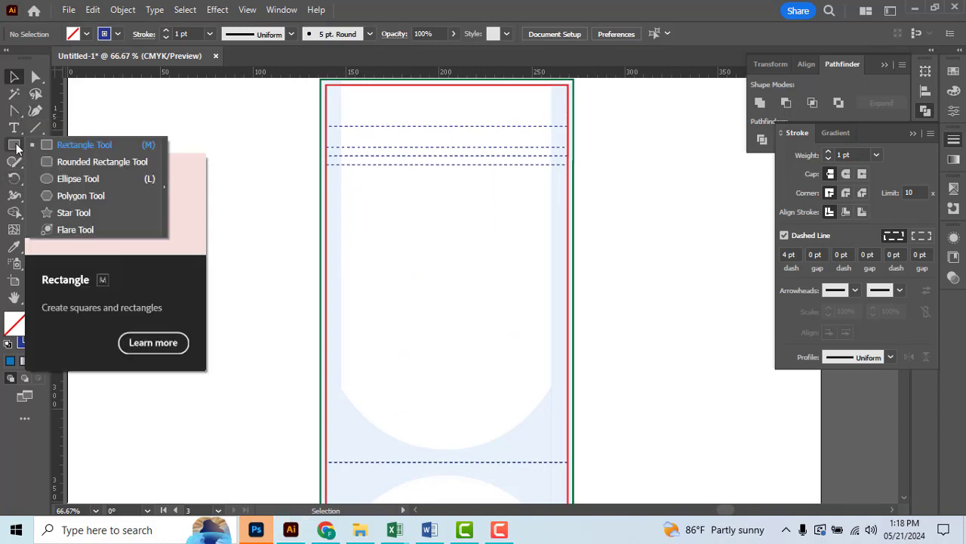
left_click(73, 212)
left_click(214, 181)
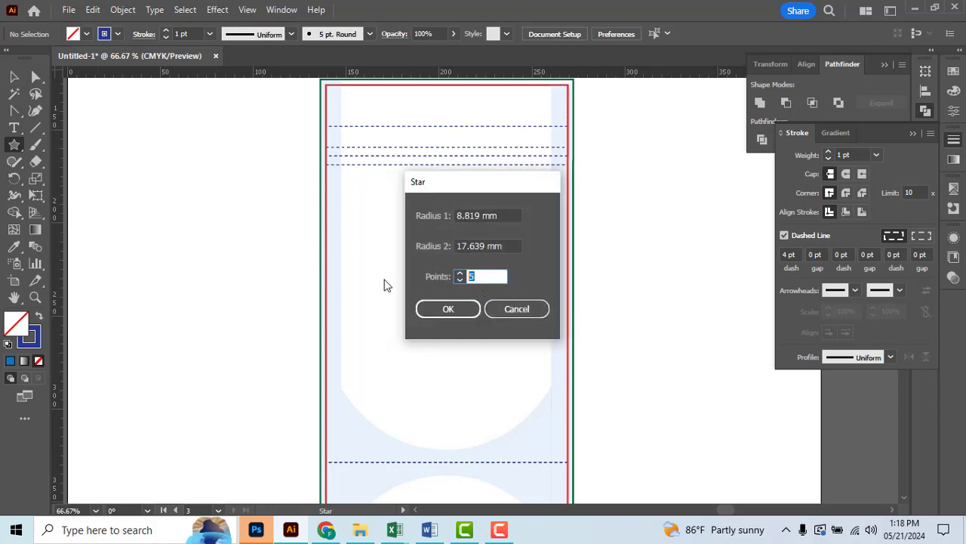
left_click(449, 308)
key("v")
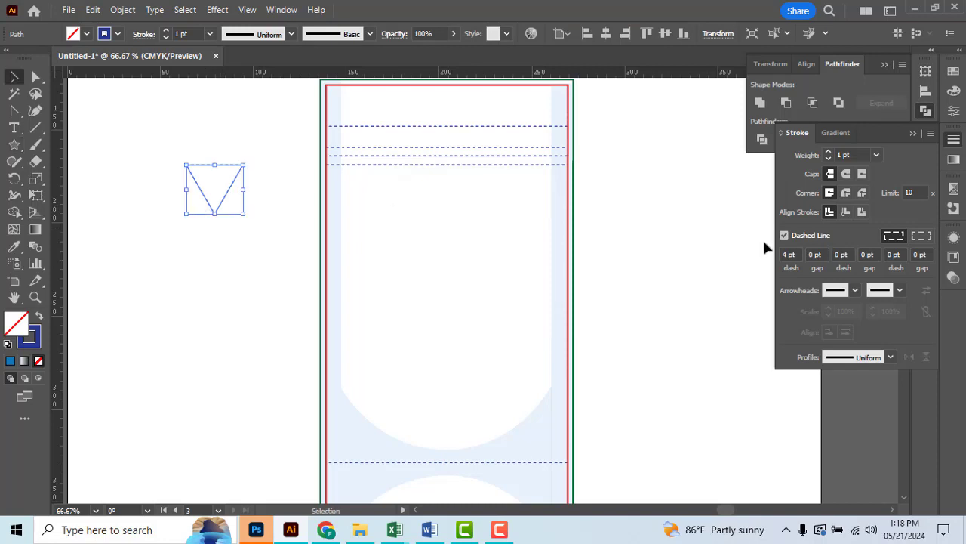
left_click(784, 235)
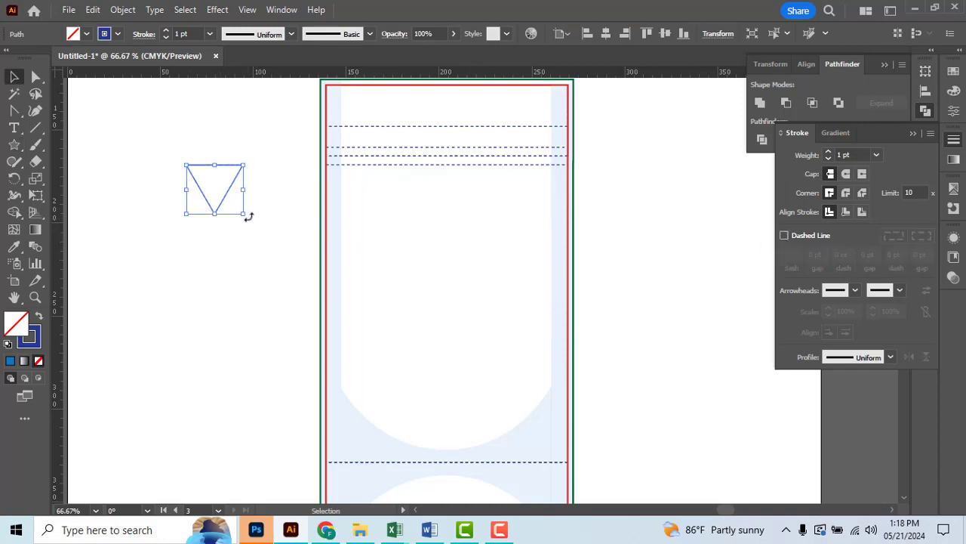
Step: Rotate the triangle to point right, shrink it, and place it at the tear line's left end
left_click_drag(248, 217, 270, 147)
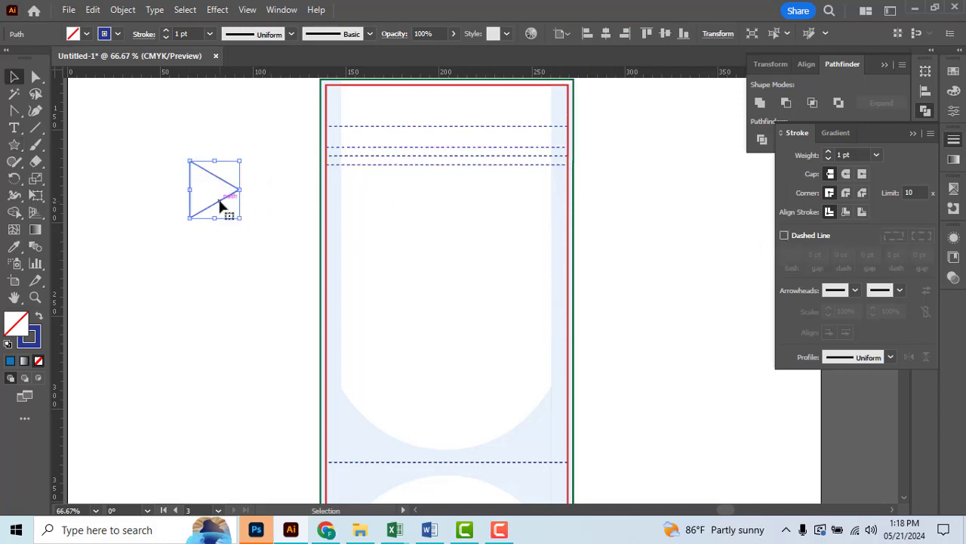
left_click_drag(220, 205, 293, 135)
scroll(292, 136, "up", 2)
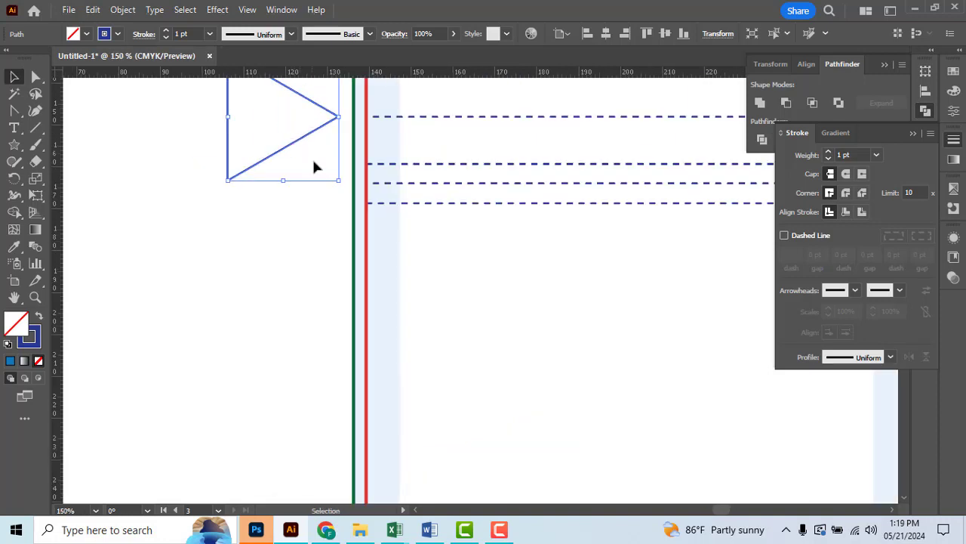
scroll(314, 167, "up", 3)
left_click_drag(339, 298, 291, 308)
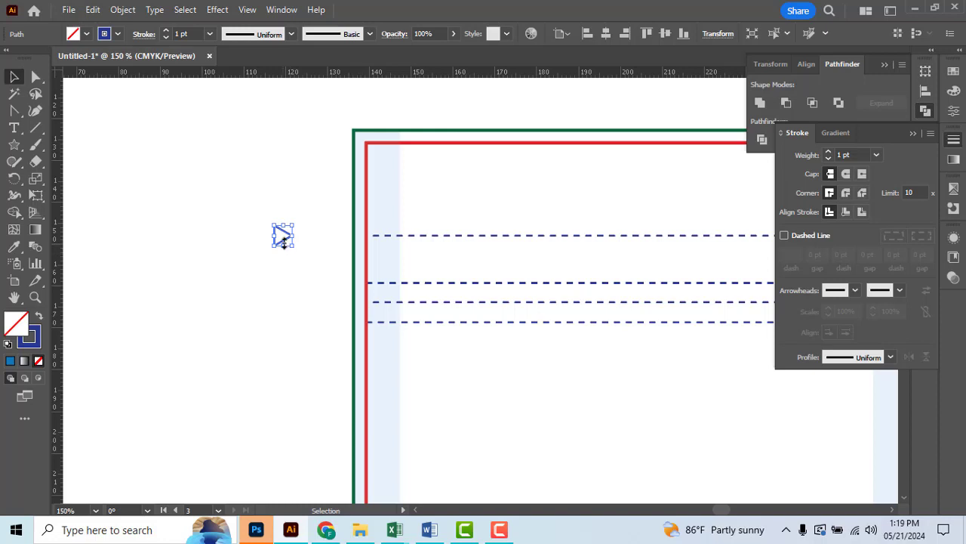
left_click_drag(283, 240, 356, 243)
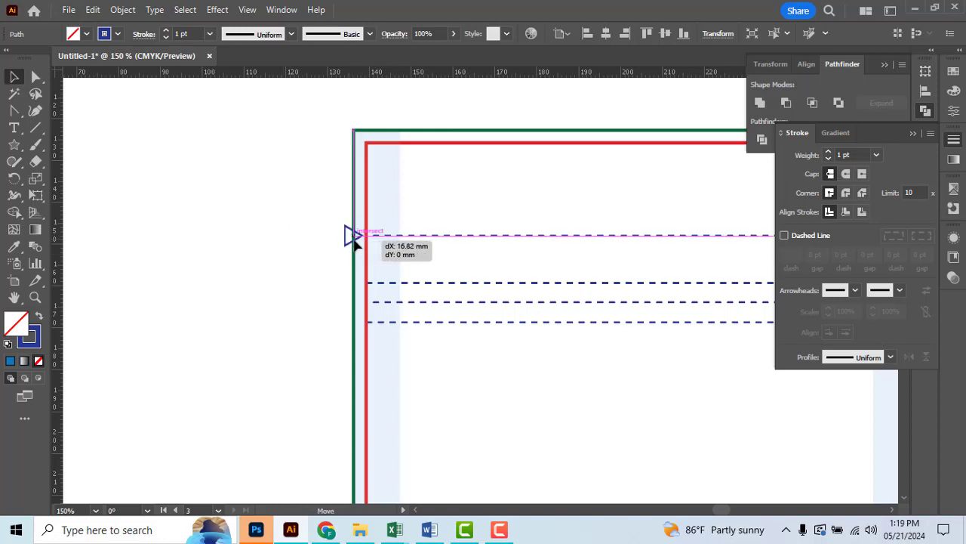
left_click_drag(354, 241, 357, 246)
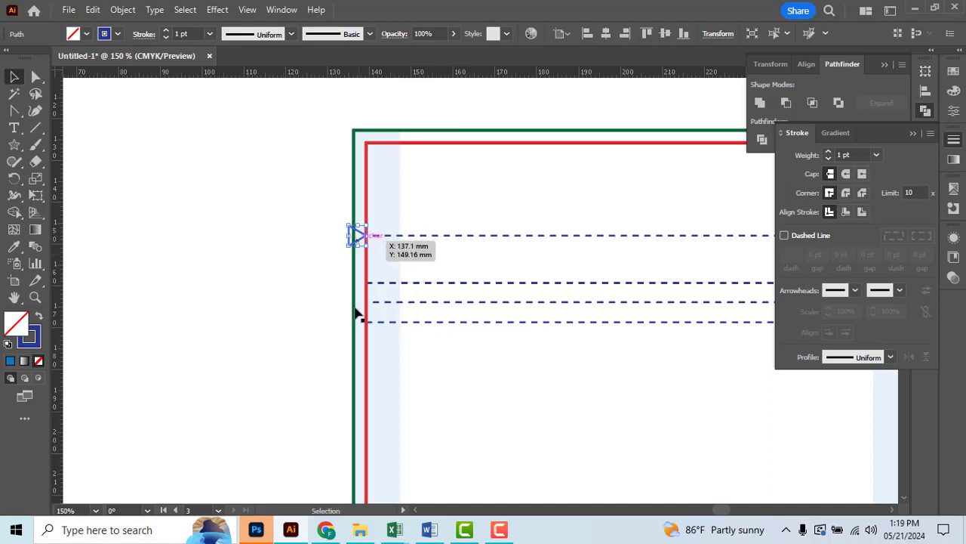
Step: Make the triangle solid black with no outline
left_click(88, 34)
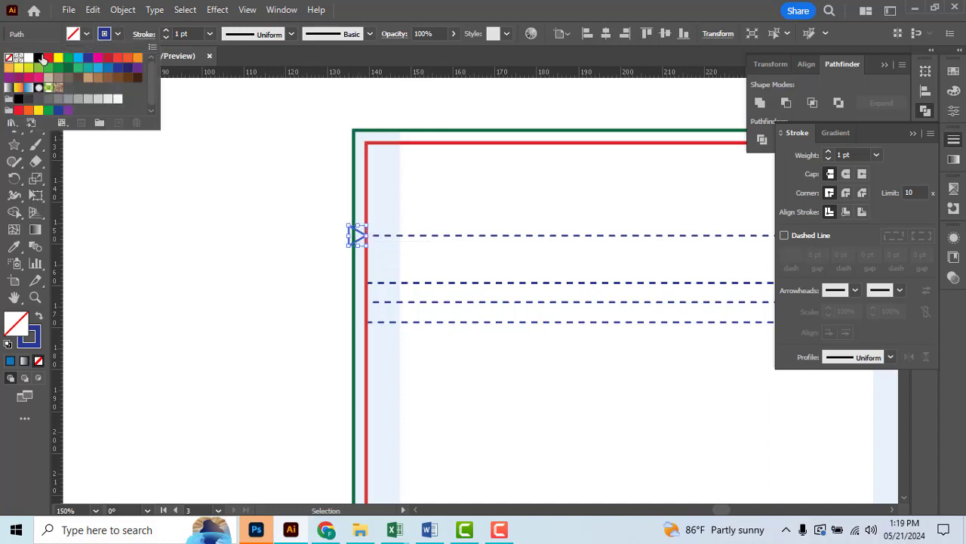
left_click(38, 58)
left_click(121, 33)
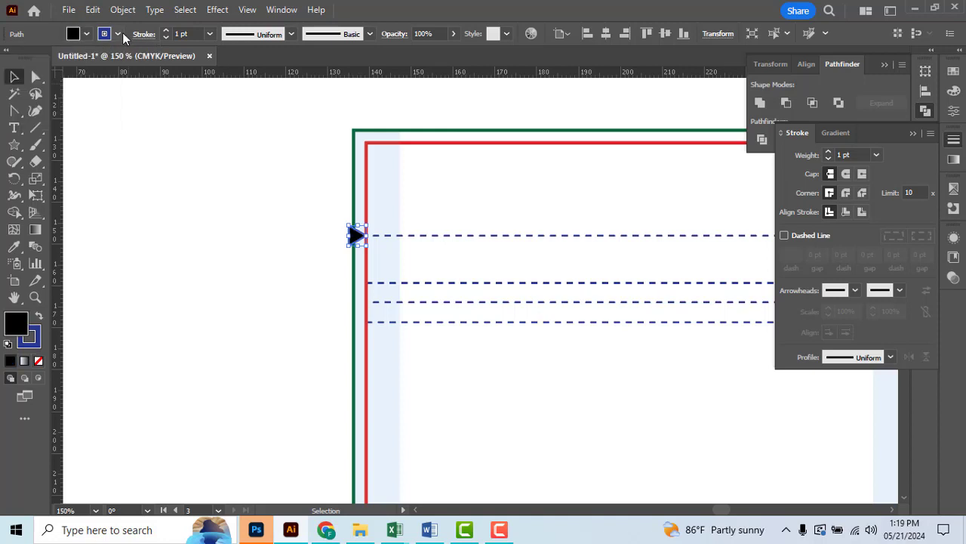
left_click(9, 60)
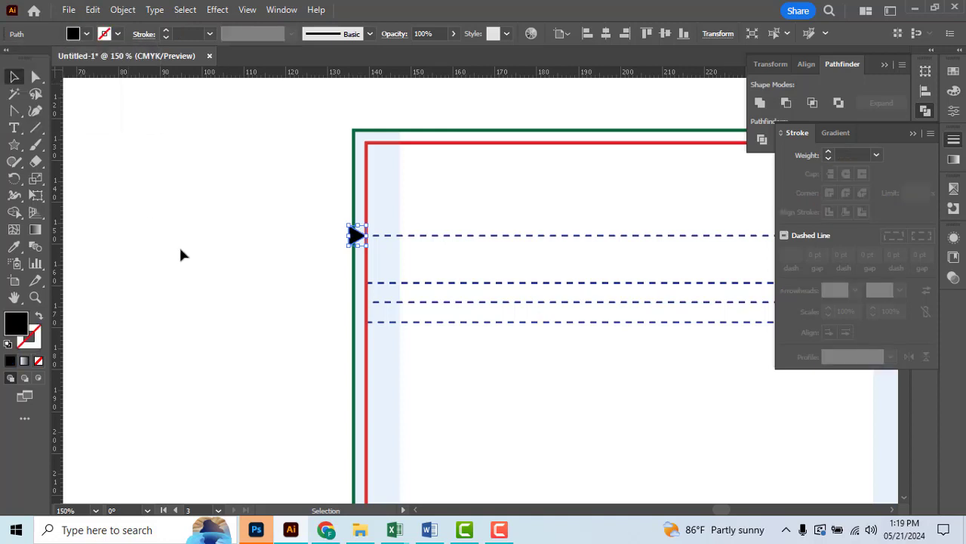
scroll(177, 238, "down", 2)
scroll(257, 238, "up", 1)
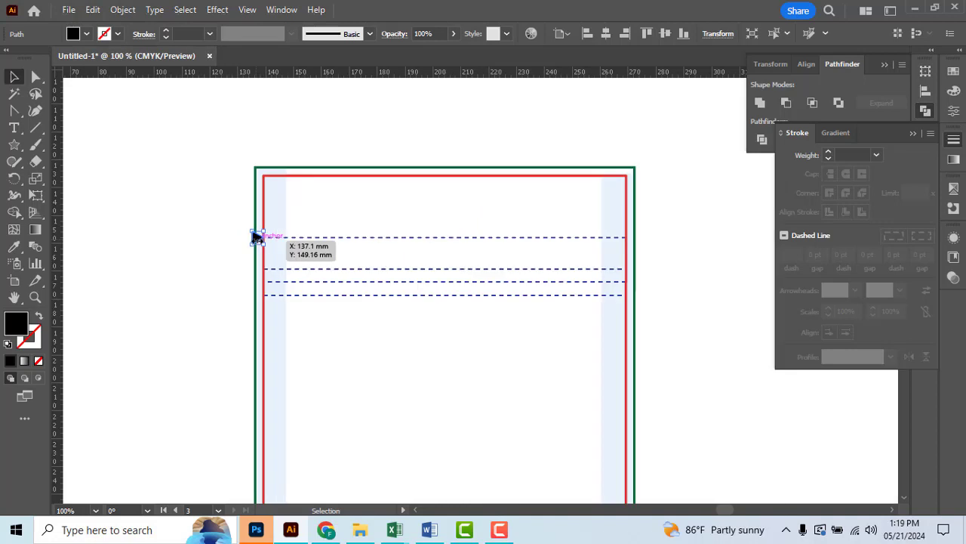
Step: Copy the triangle to the tear line's right end pointing left, then view the Word reference
mouse_move(258, 236)
left_mouse_down()
mouse_move(644, 251)
mouse_move(538, 173)
left_mouse_up()
scroll(642, 249, "up", 3)
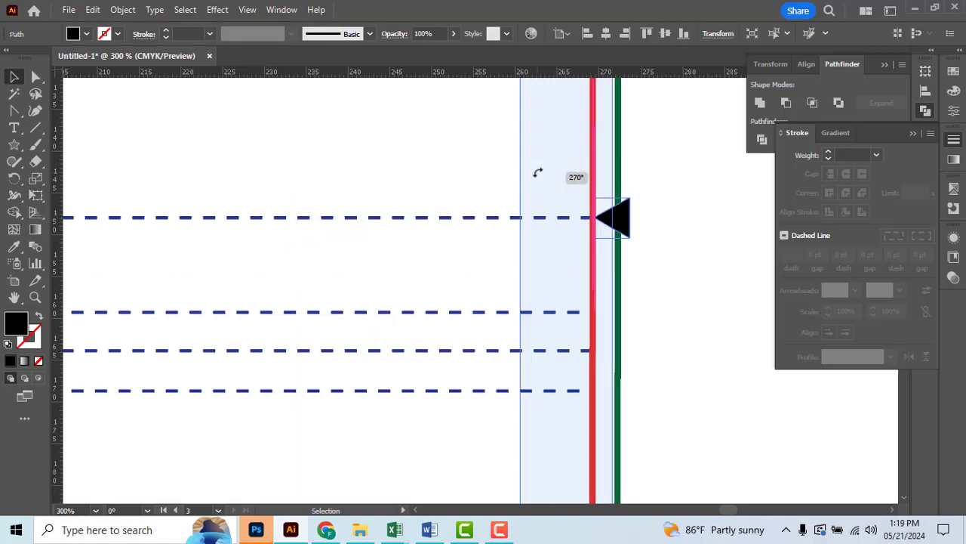
left_click(655, 252)
scroll(656, 253, "down", 2)
scroll(666, 290, "down", 2)
scroll(681, 328, "down", 1)
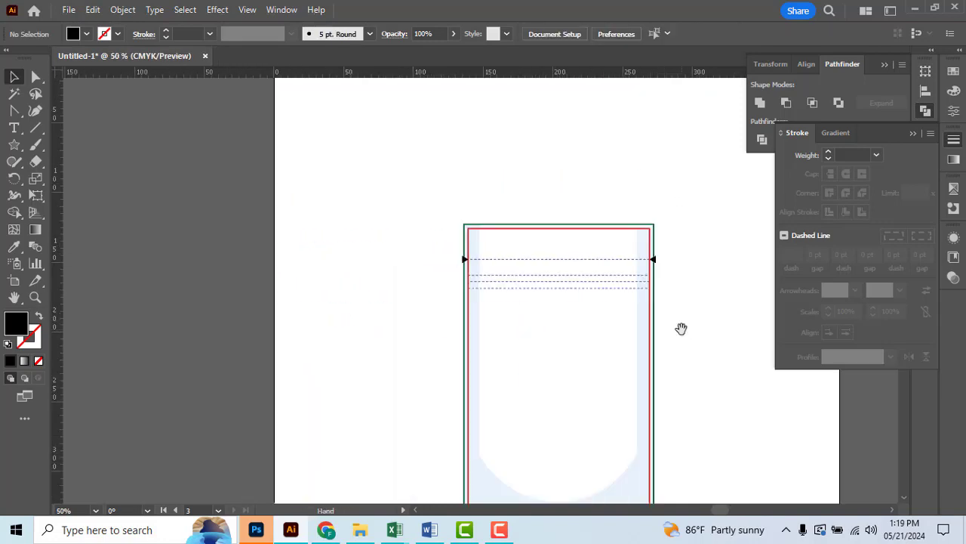
left_click_drag(681, 328, 513, 249)
scroll(528, 241, "down", 1)
scroll(544, 240, "down", 1)
scroll(563, 263, "down", 2)
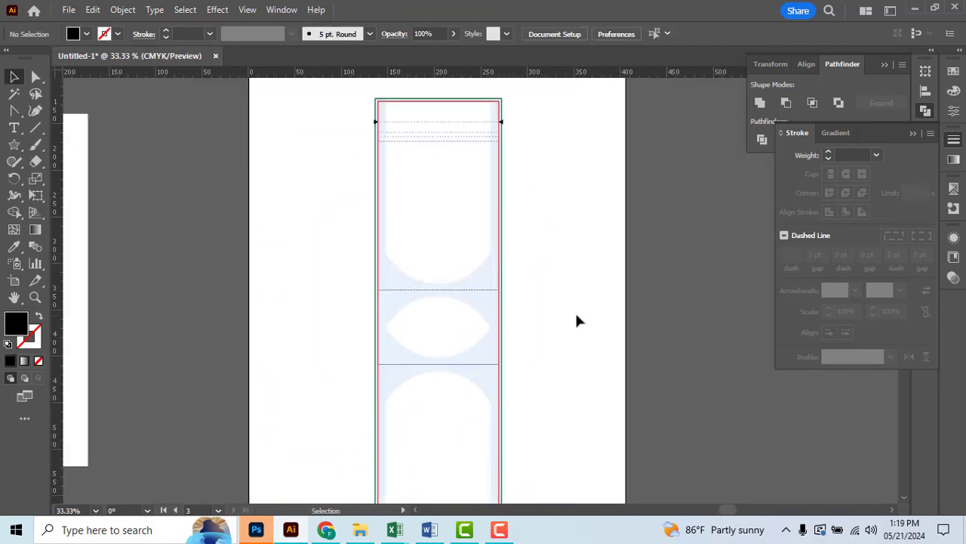
key("alt+Tab")
Step: Move the left and right triangles outward onto the green outer border
scroll(574, 310, "up", 5)
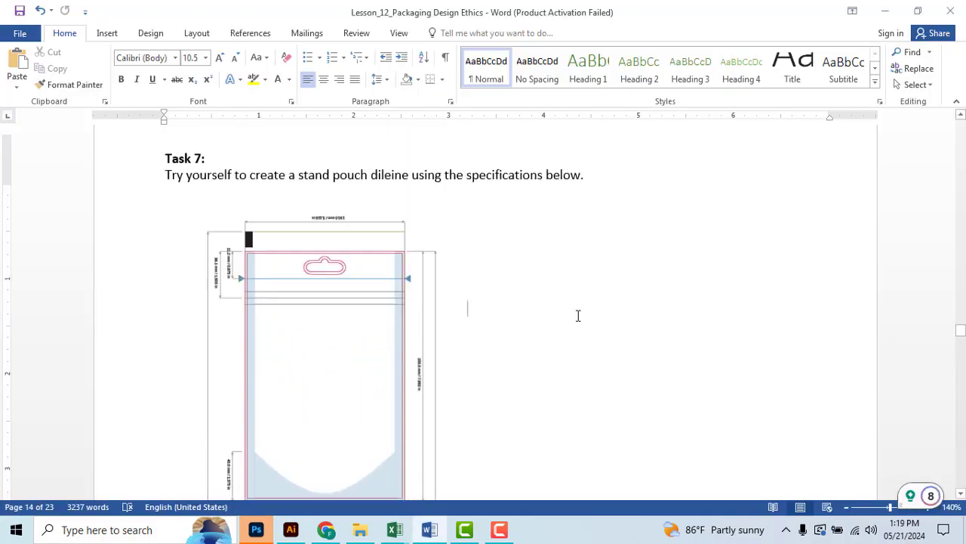
key("alt+Tab")
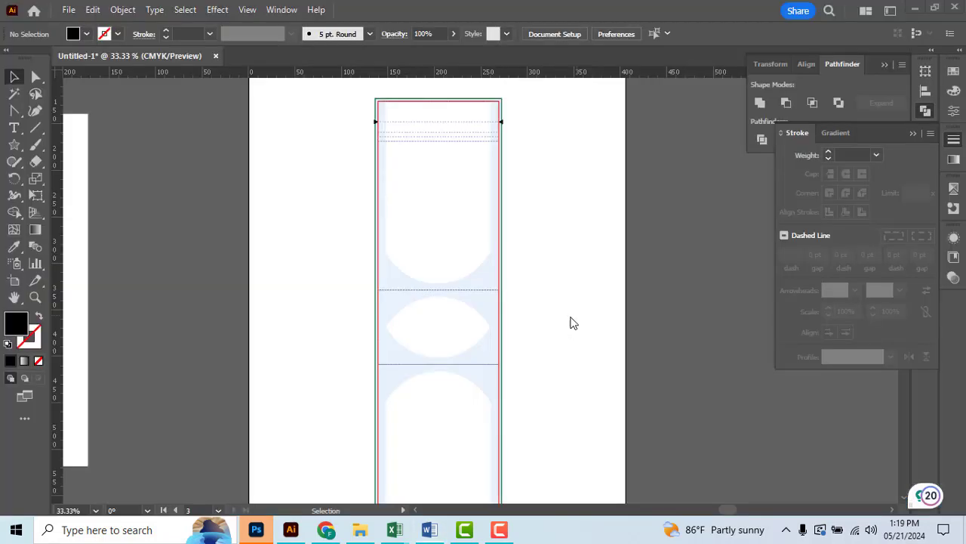
scroll(381, 128, "up", 2)
scroll(378, 114, "up", 5)
scroll(378, 114, "up", 2)
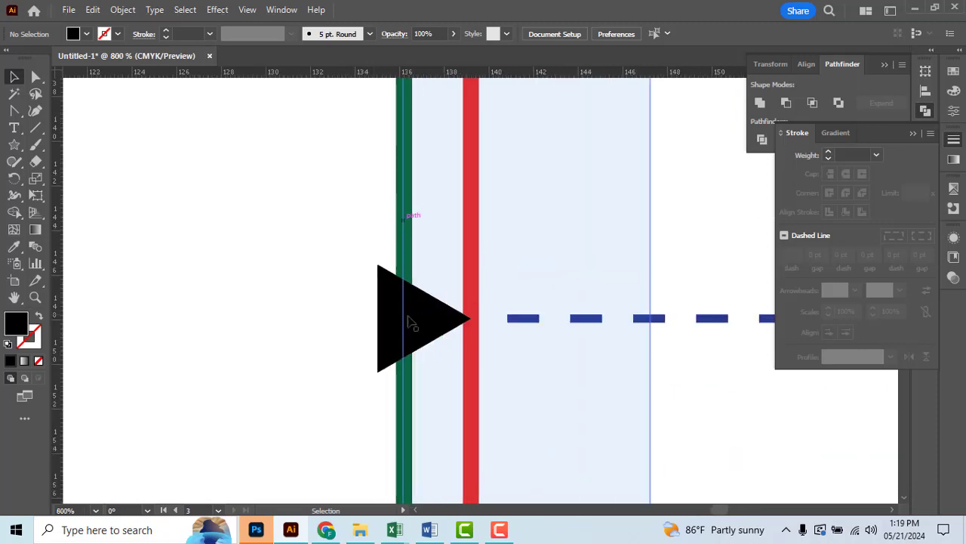
left_click_drag(409, 323, 373, 336)
scroll(302, 295, "down", 5)
scroll(302, 294, "down", 3)
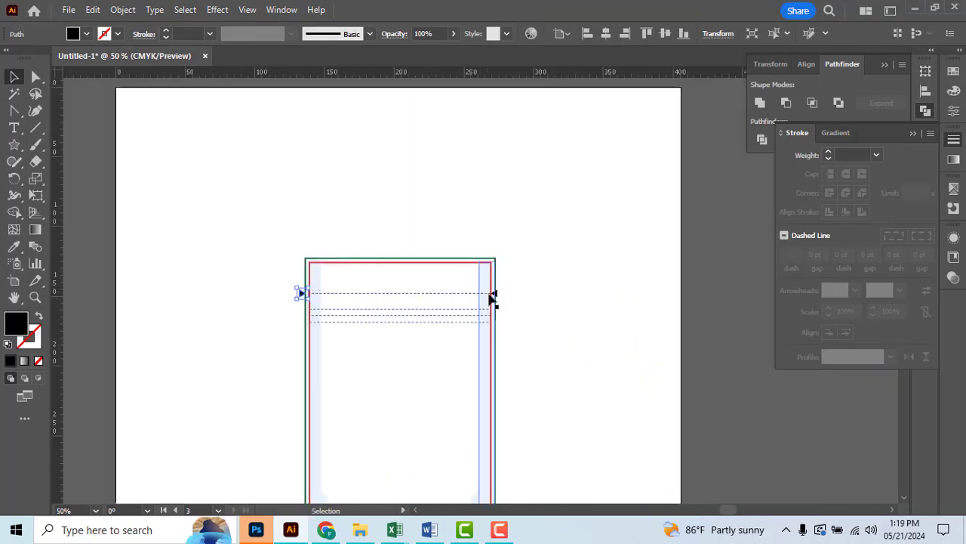
scroll(491, 298, "up", 6)
left_click_drag(496, 298, 529, 298)
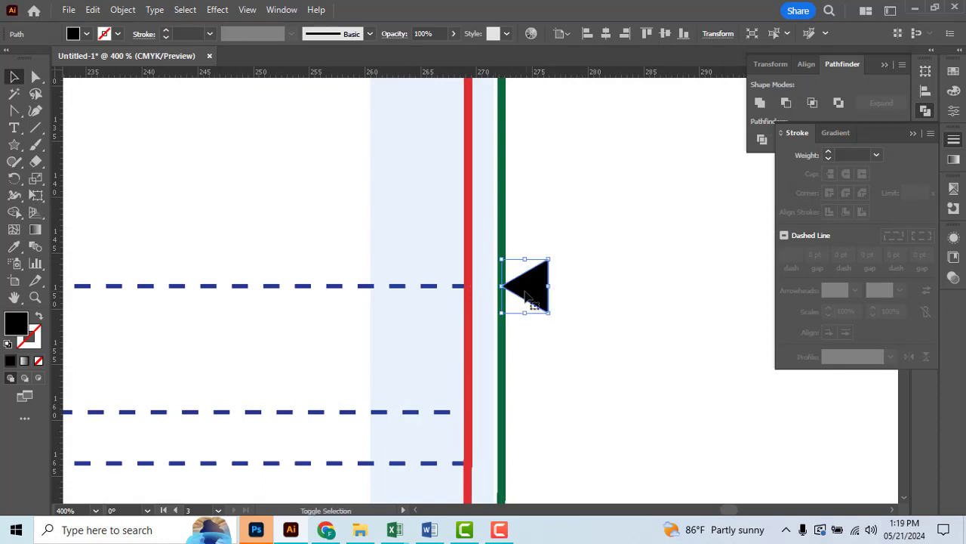
scroll(524, 293, "down", 5)
left_click(523, 331)
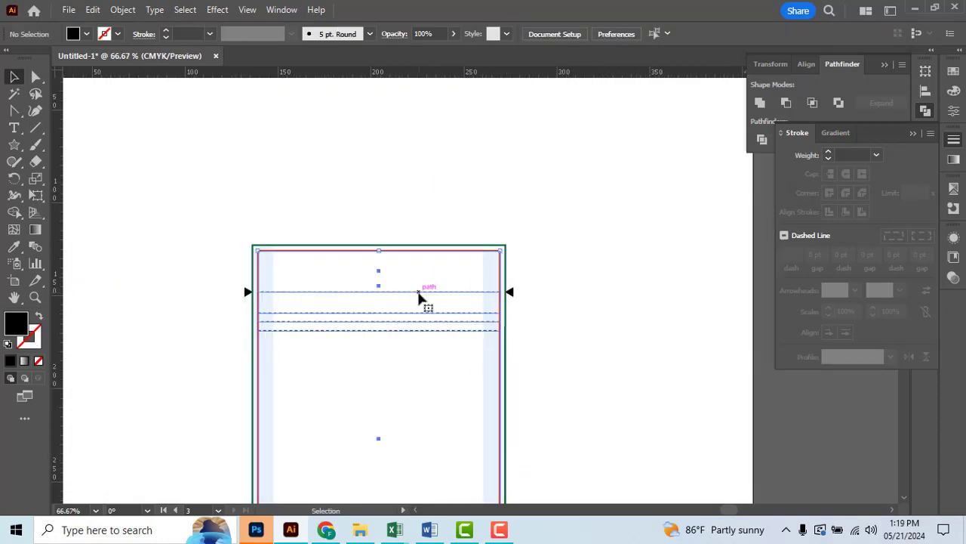
Step: Check the top dashed tear line and recentre the view on the pouch die-line
left_click(419, 296)
scroll(378, 253, "down", 2)
left_click(495, 327)
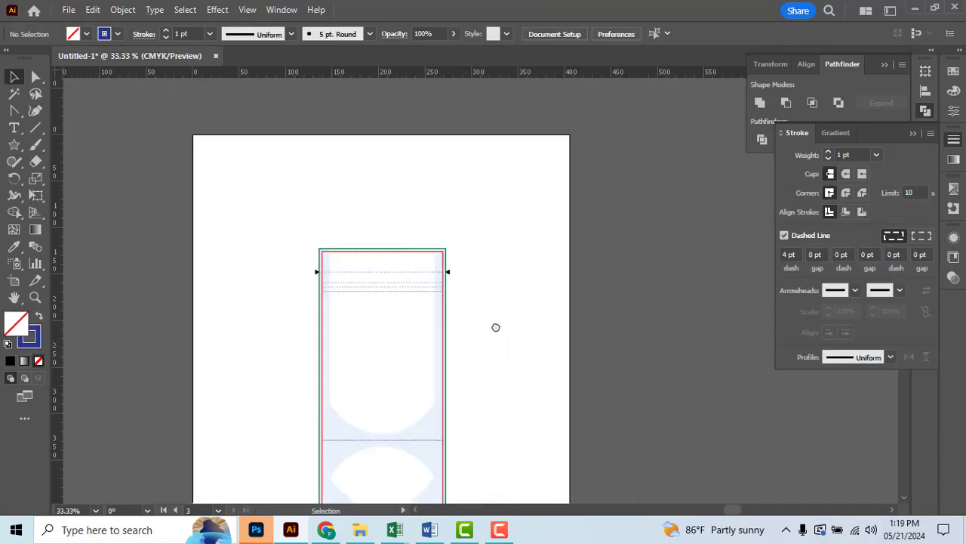
scroll(513, 269, "down", 1)
scroll(496, 319, "down", 1)
scroll(455, 250, "up", 1)
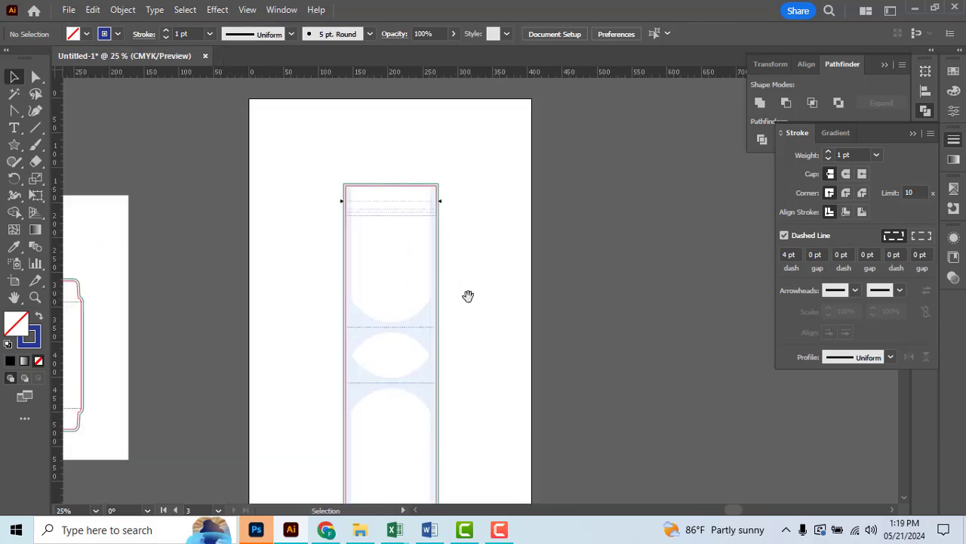
mouse_move(469, 295)
left_mouse_down()
mouse_move(468, 254)
mouse_move(472, 275)
left_mouse_up()
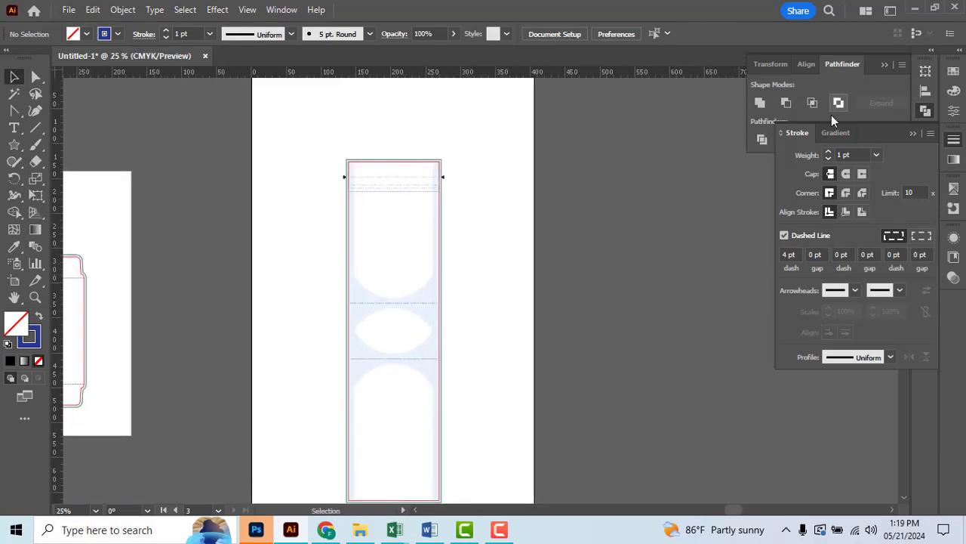
Step: Lock the dieline, info and Measurement layers in the Layers panel
left_click(913, 133)
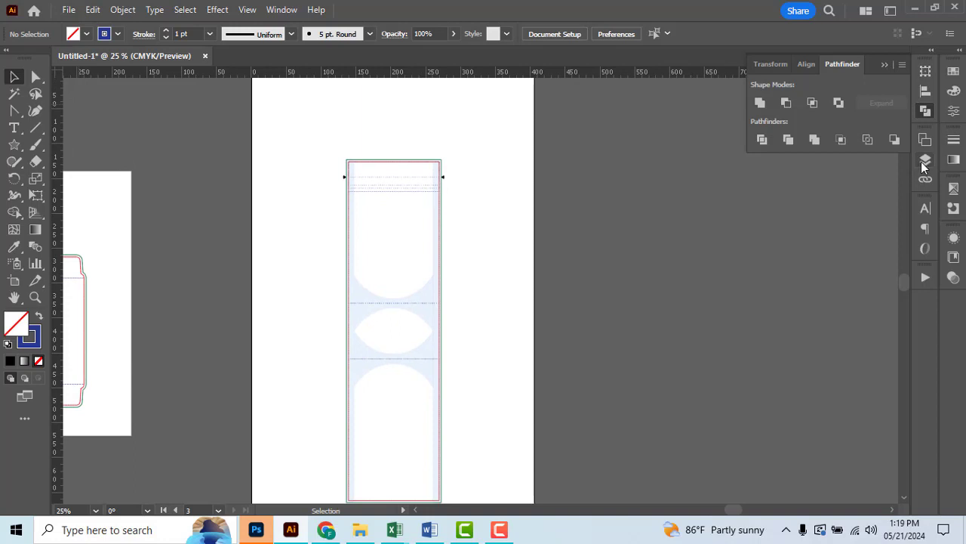
left_click(923, 160)
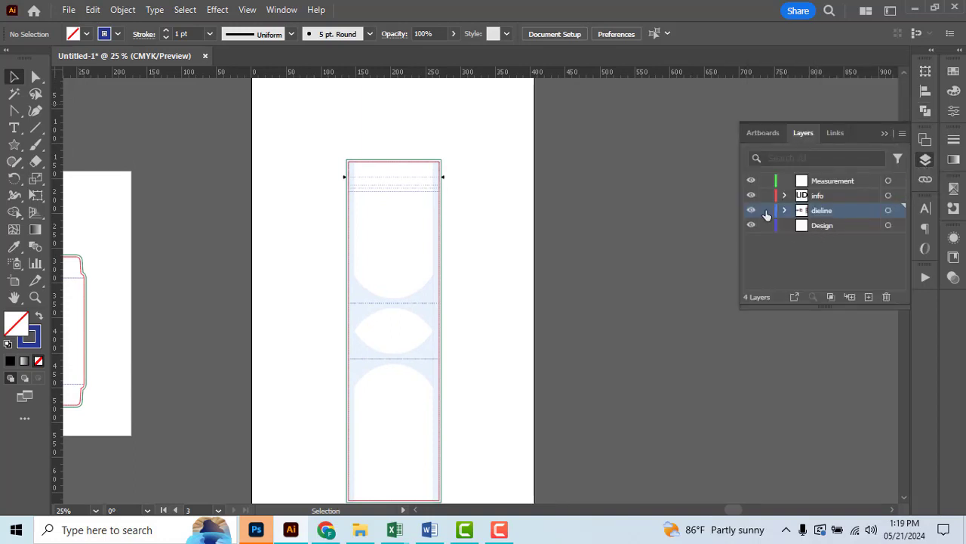
left_click(827, 195)
scroll(716, 266, "up", 1)
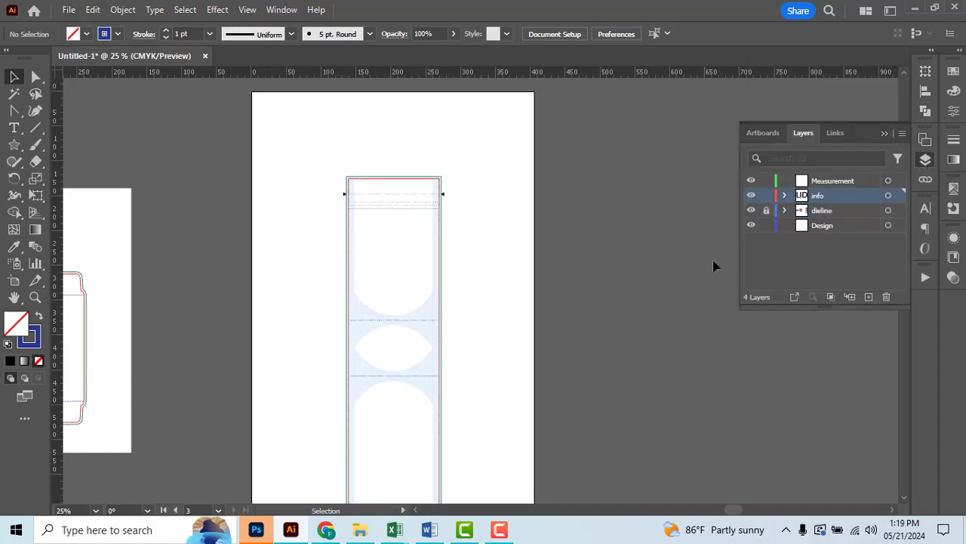
left_click(835, 182)
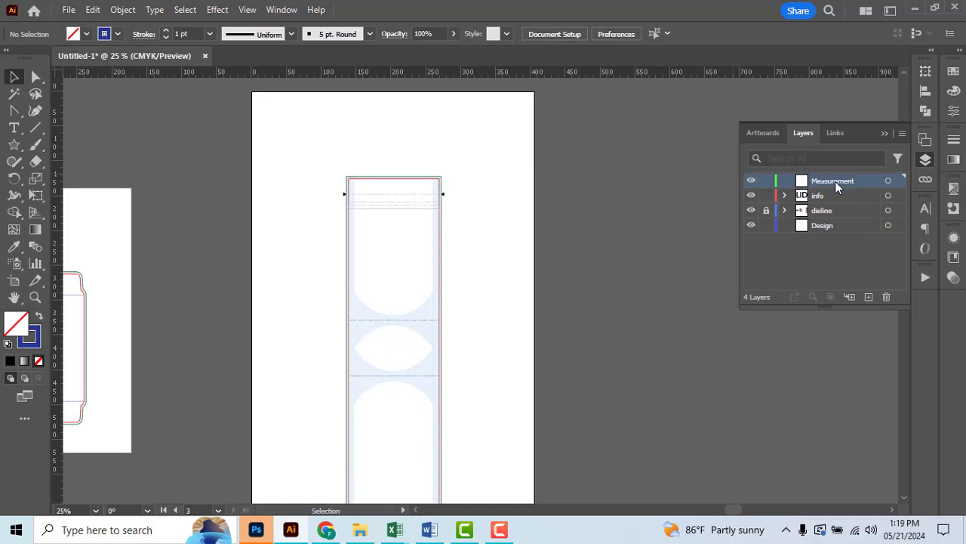
Step: Make Design the active layer and fit the whole artboard in the window
left_click(826, 226)
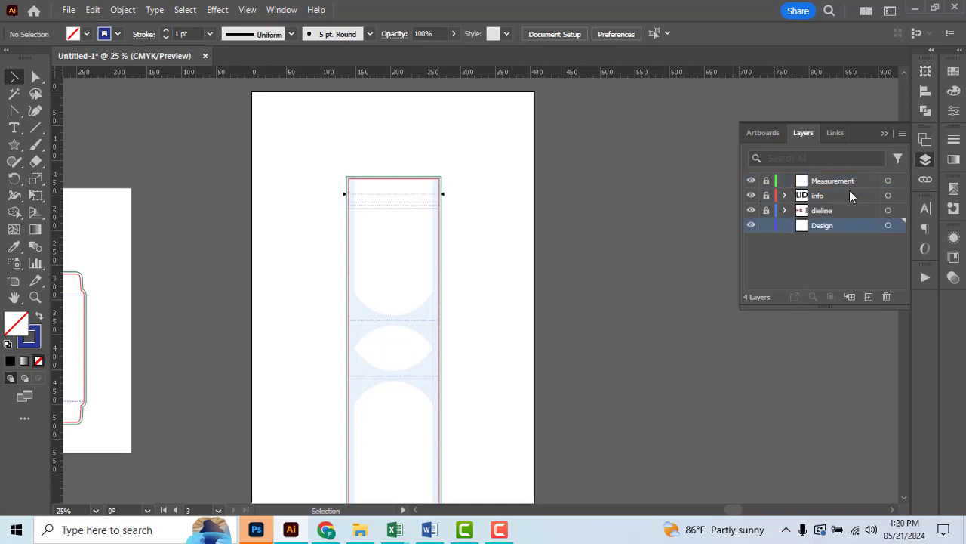
key("ctrl+0")
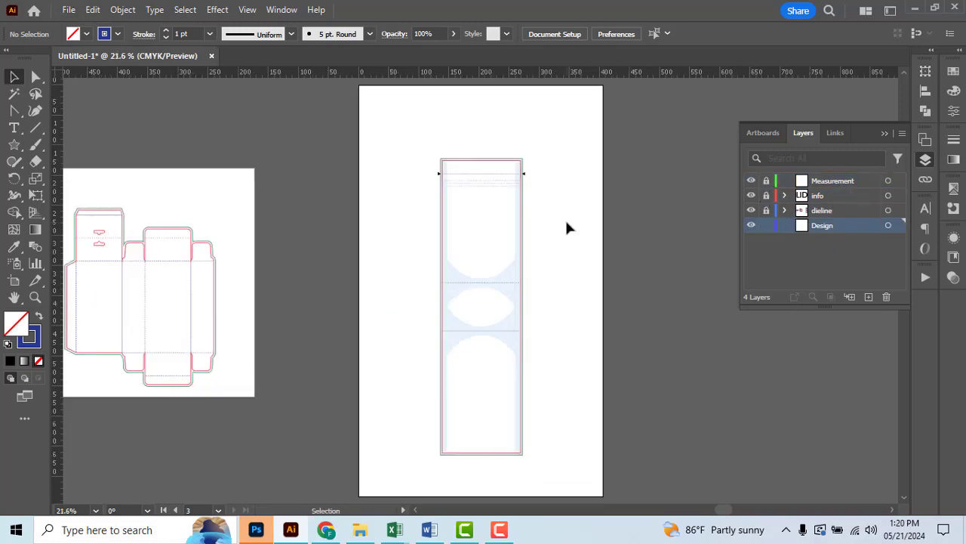
left_click(499, 529)
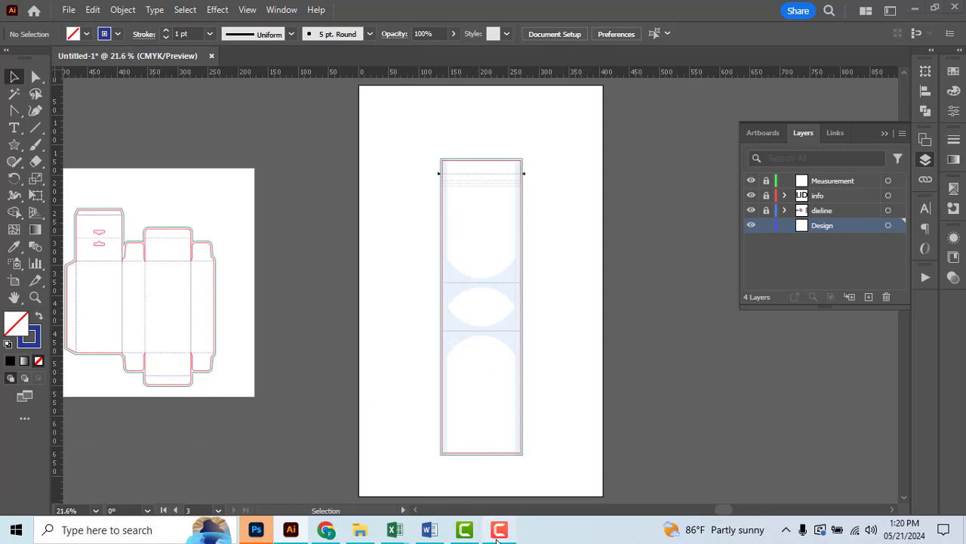